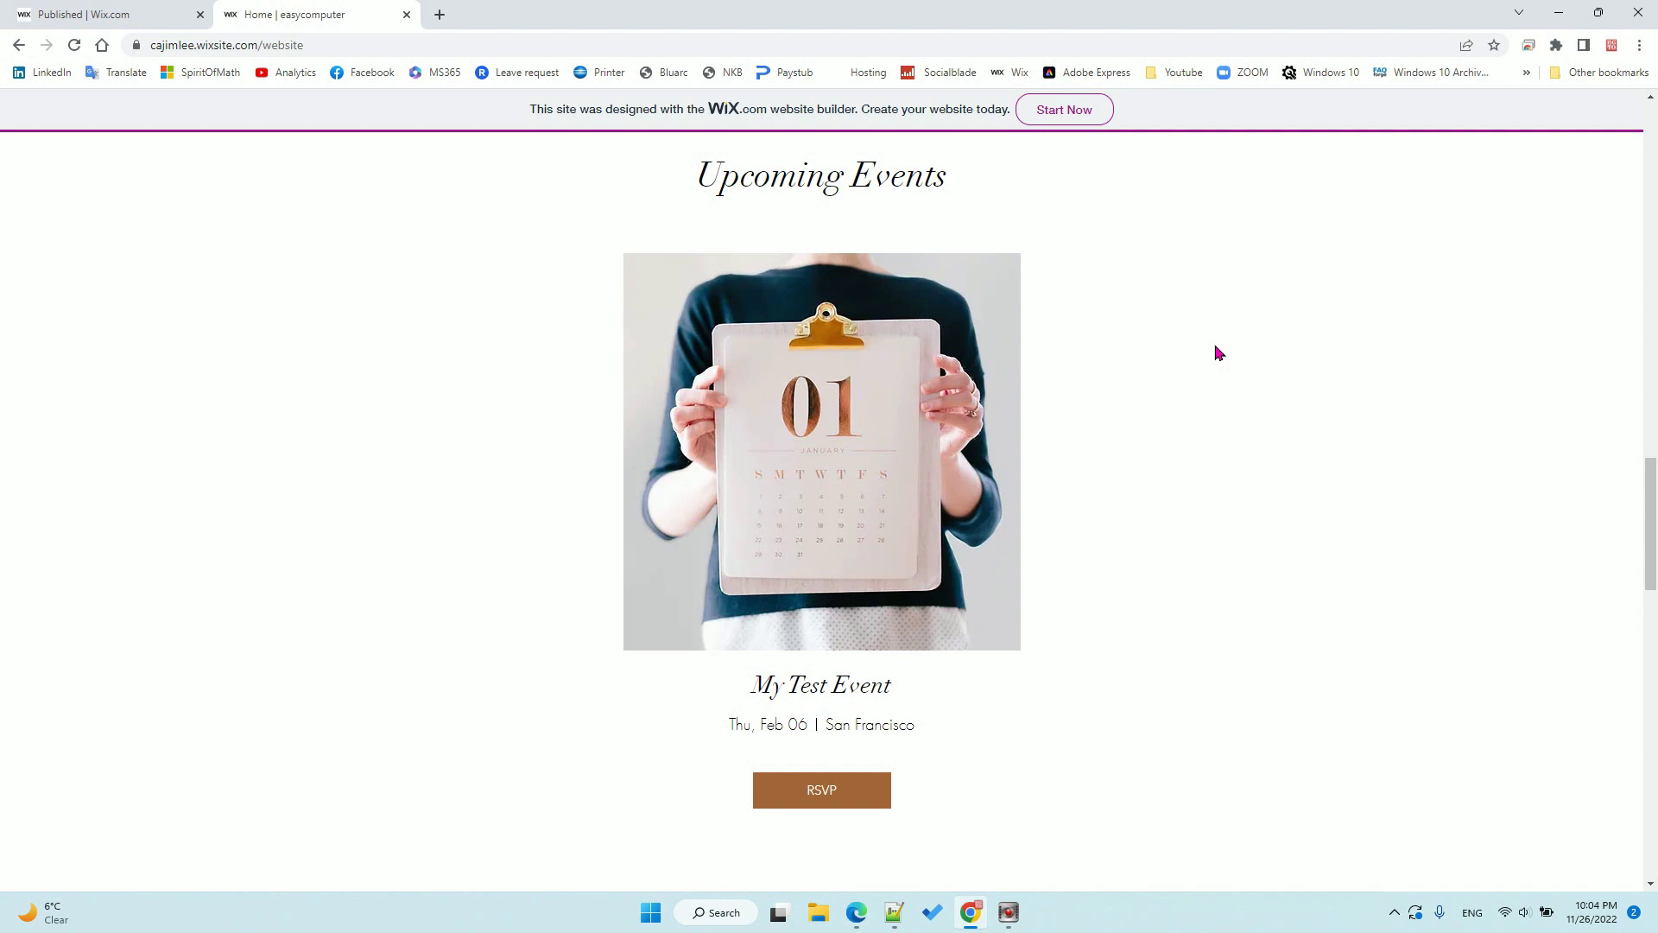
Switch to the Wix dashboard tab and open Settings, then the Language & region card.
scroll(1219, 397, up, 4)
scroll(1221, 444, down, 2)
scroll(1223, 445, up, 10)
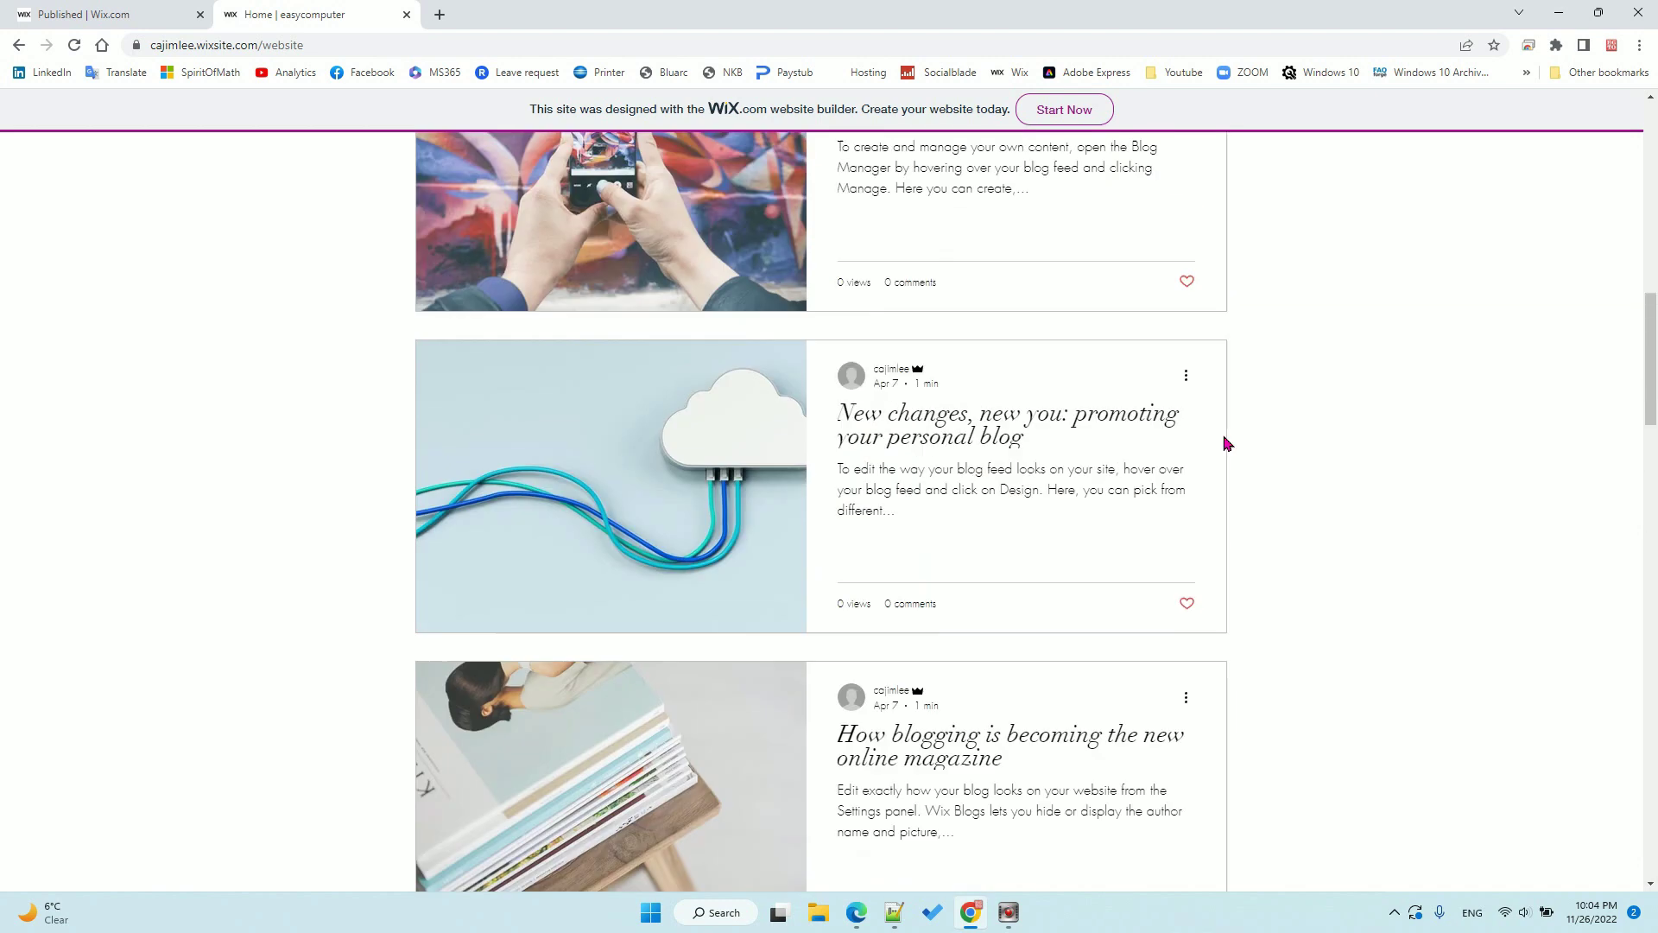
scroll(1226, 443, up, 10)
scroll(1323, 480, down, 10)
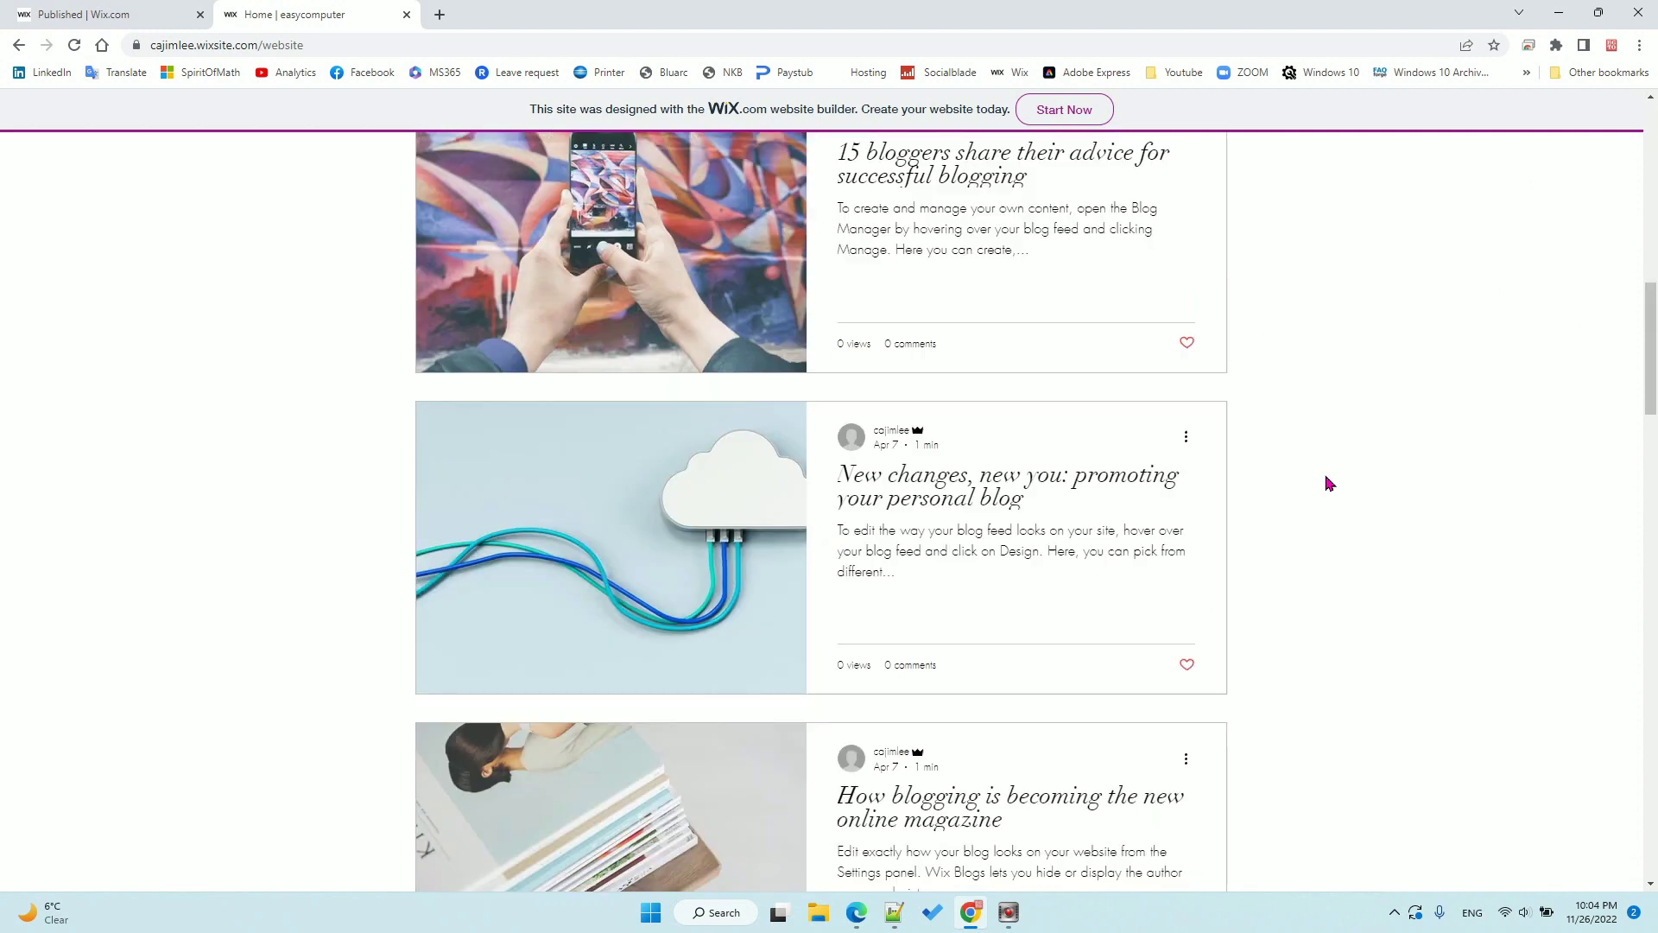
drag(1649, 371, 1628, 196)
scroll(1193, 224, up, 1)
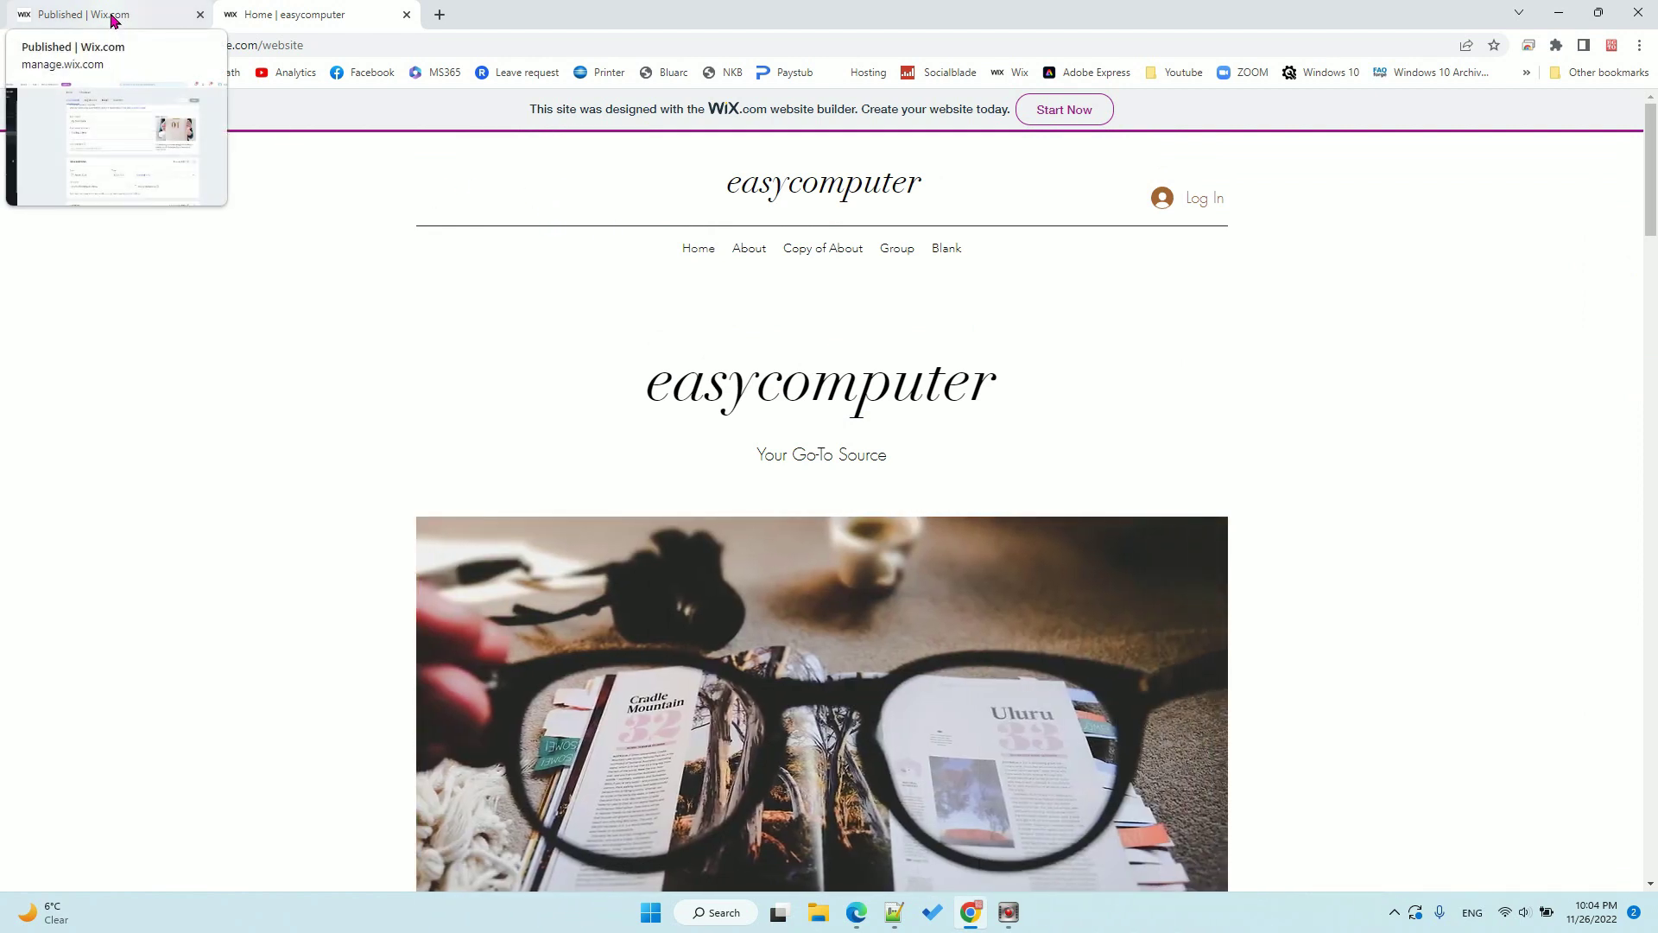
click(113, 17)
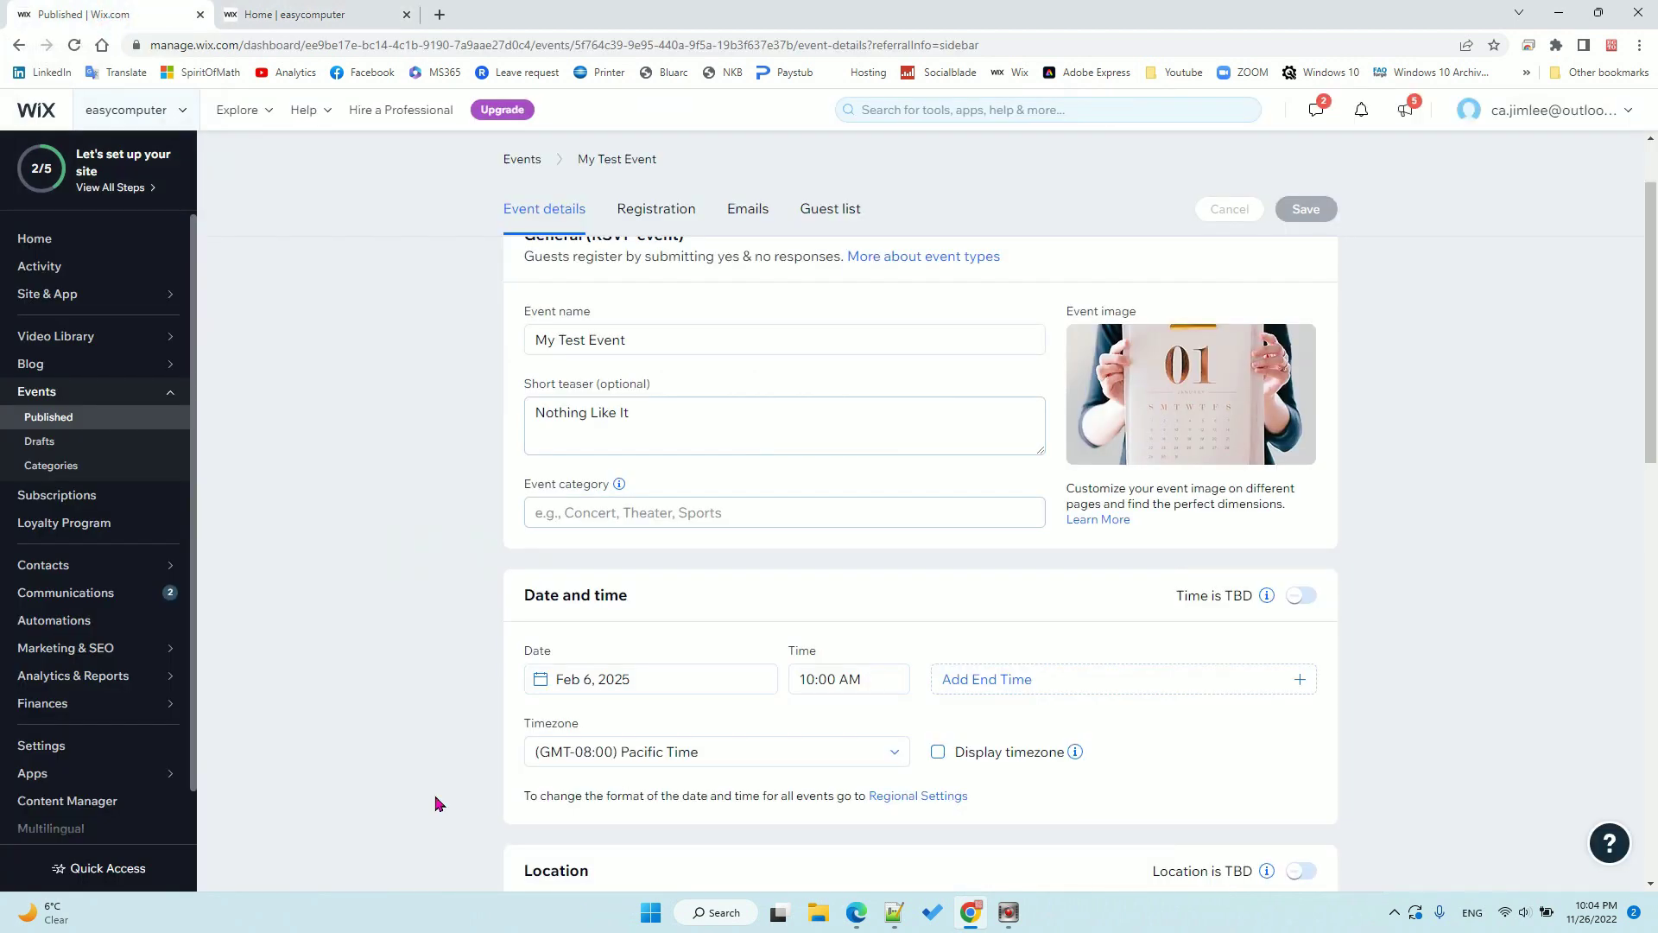
scroll(186, 753, down, 1)
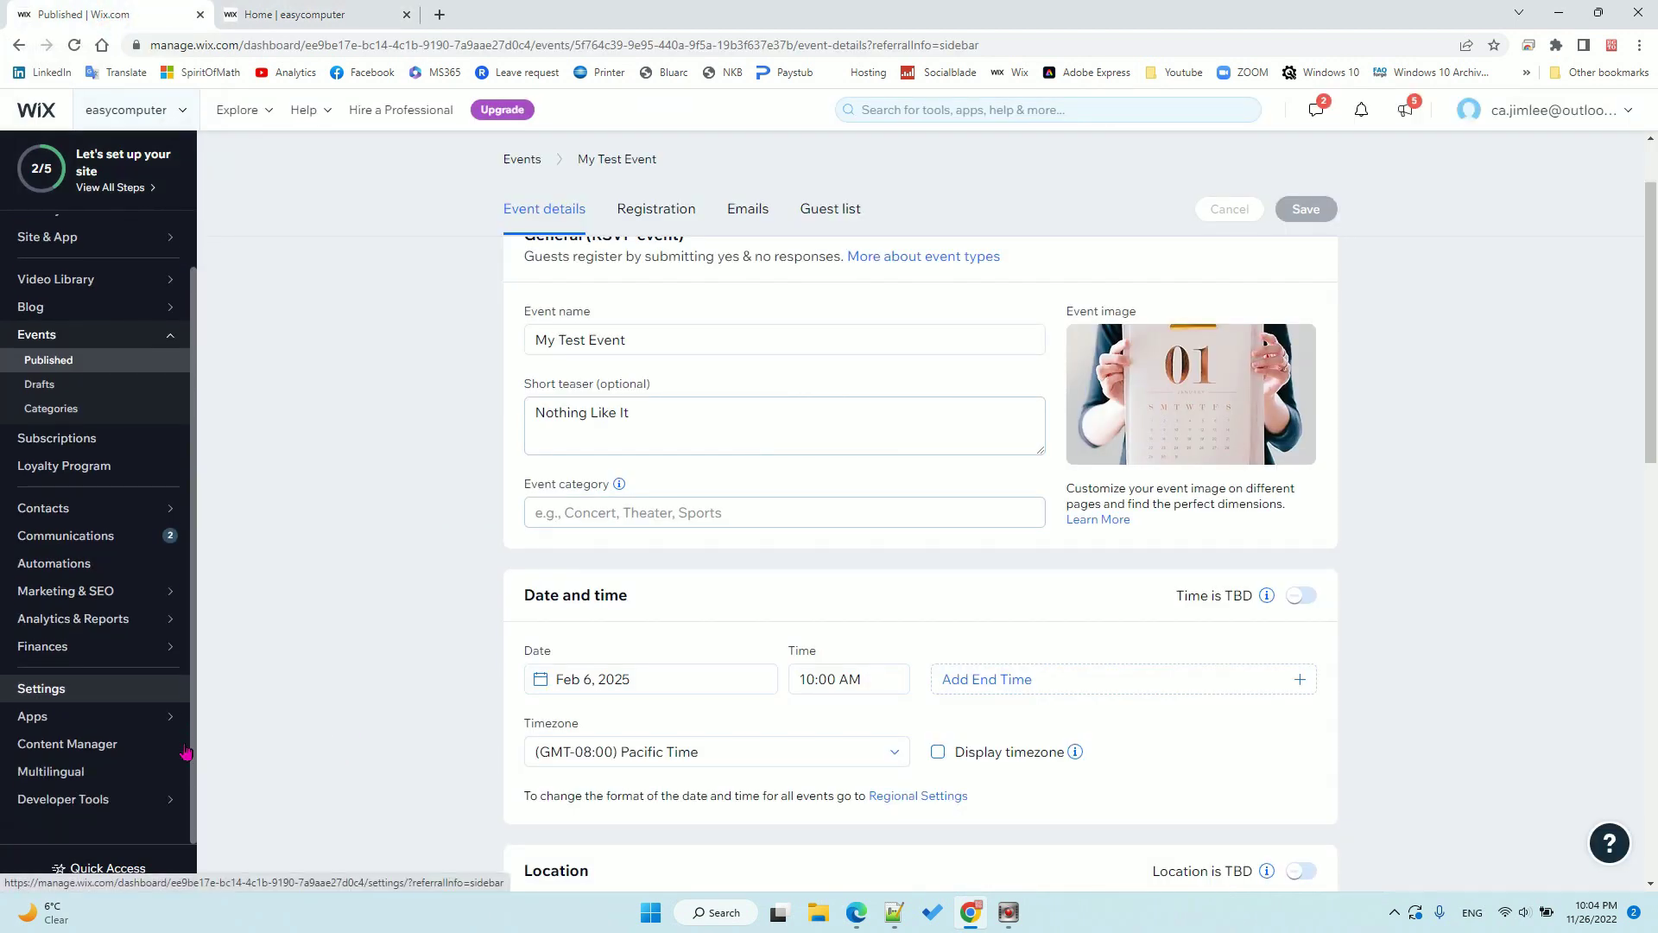
click(60, 779)
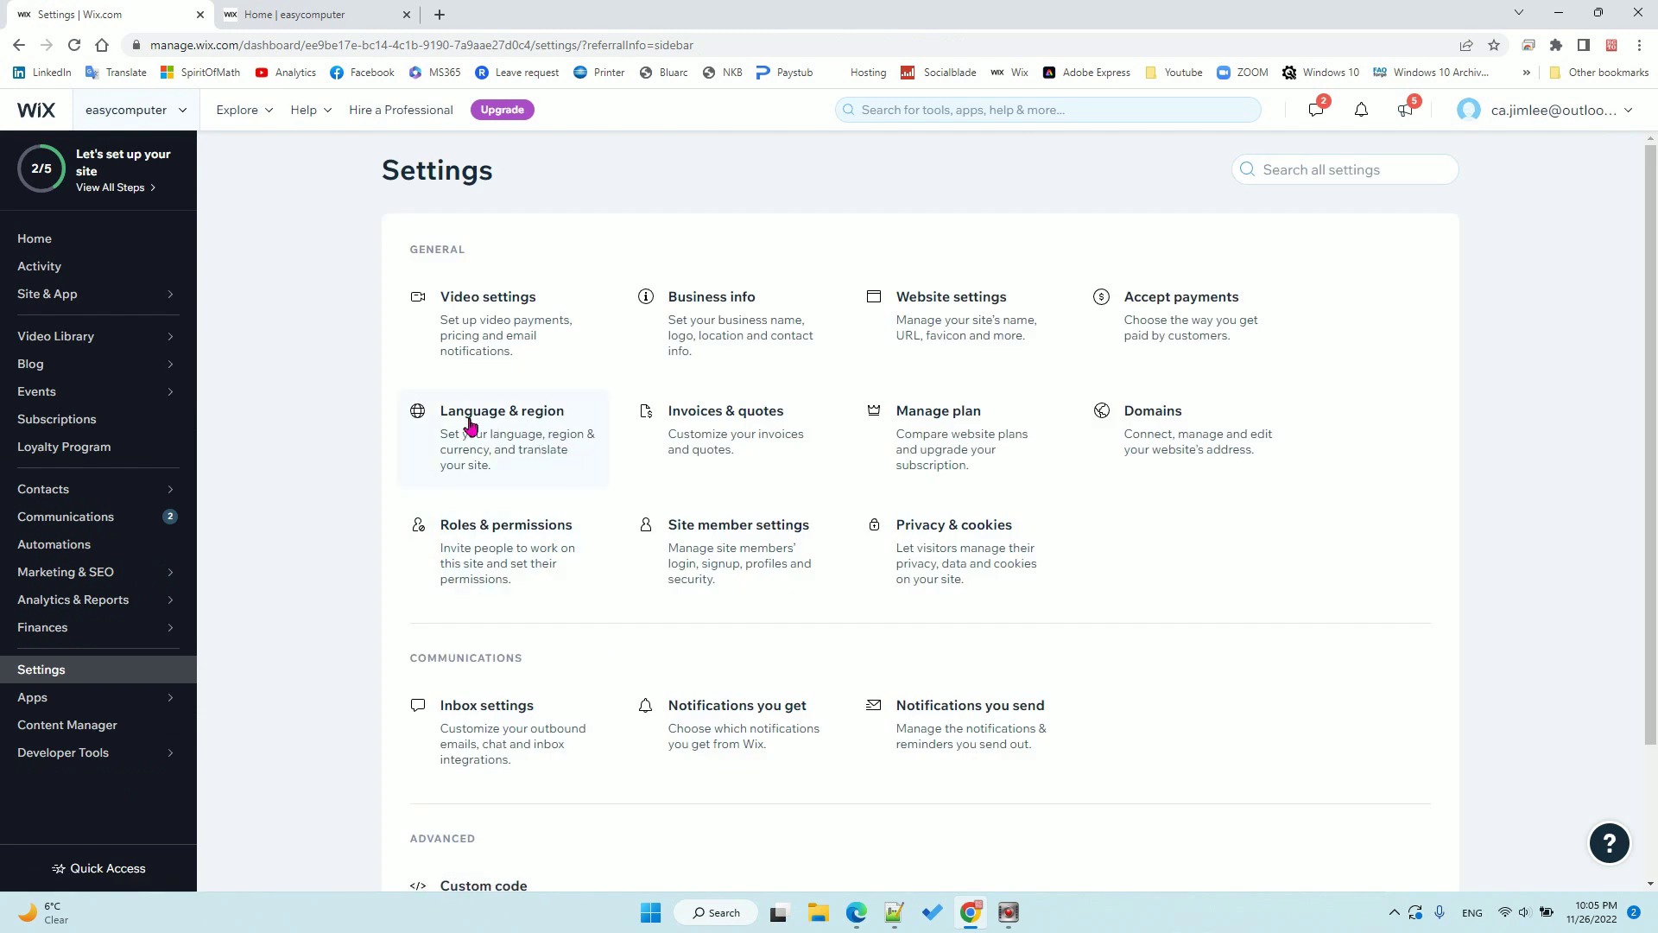
click(471, 425)
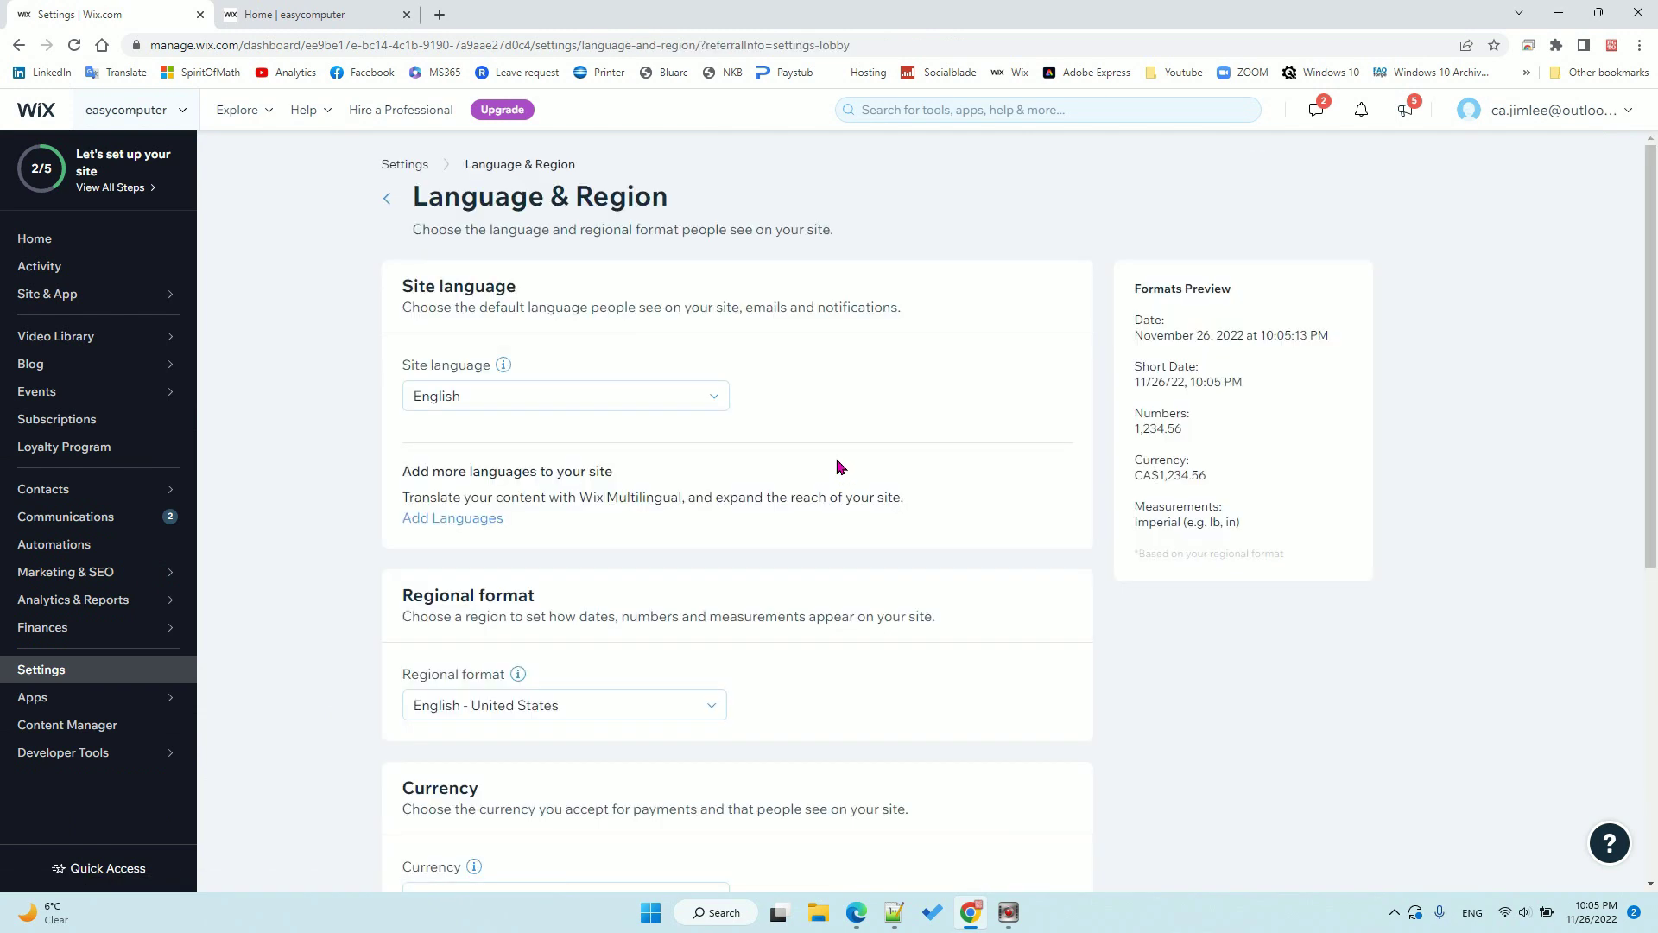
Choose Add Languages and install Wix Multilingual from its App Market page.
click(453, 521)
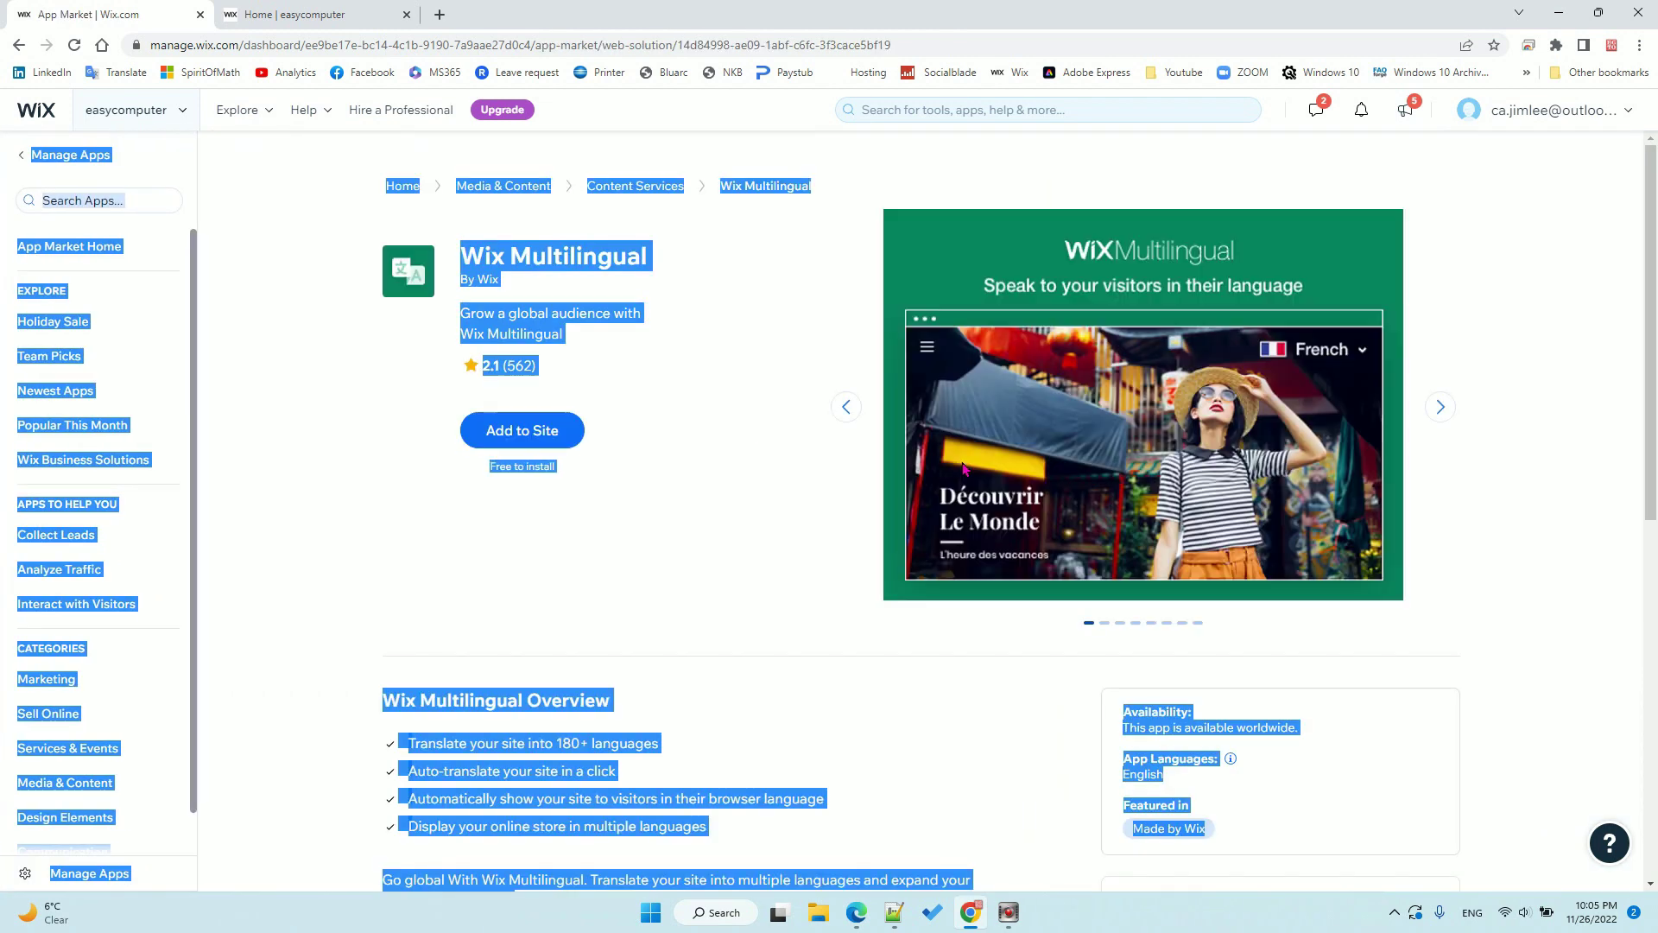
click(736, 474)
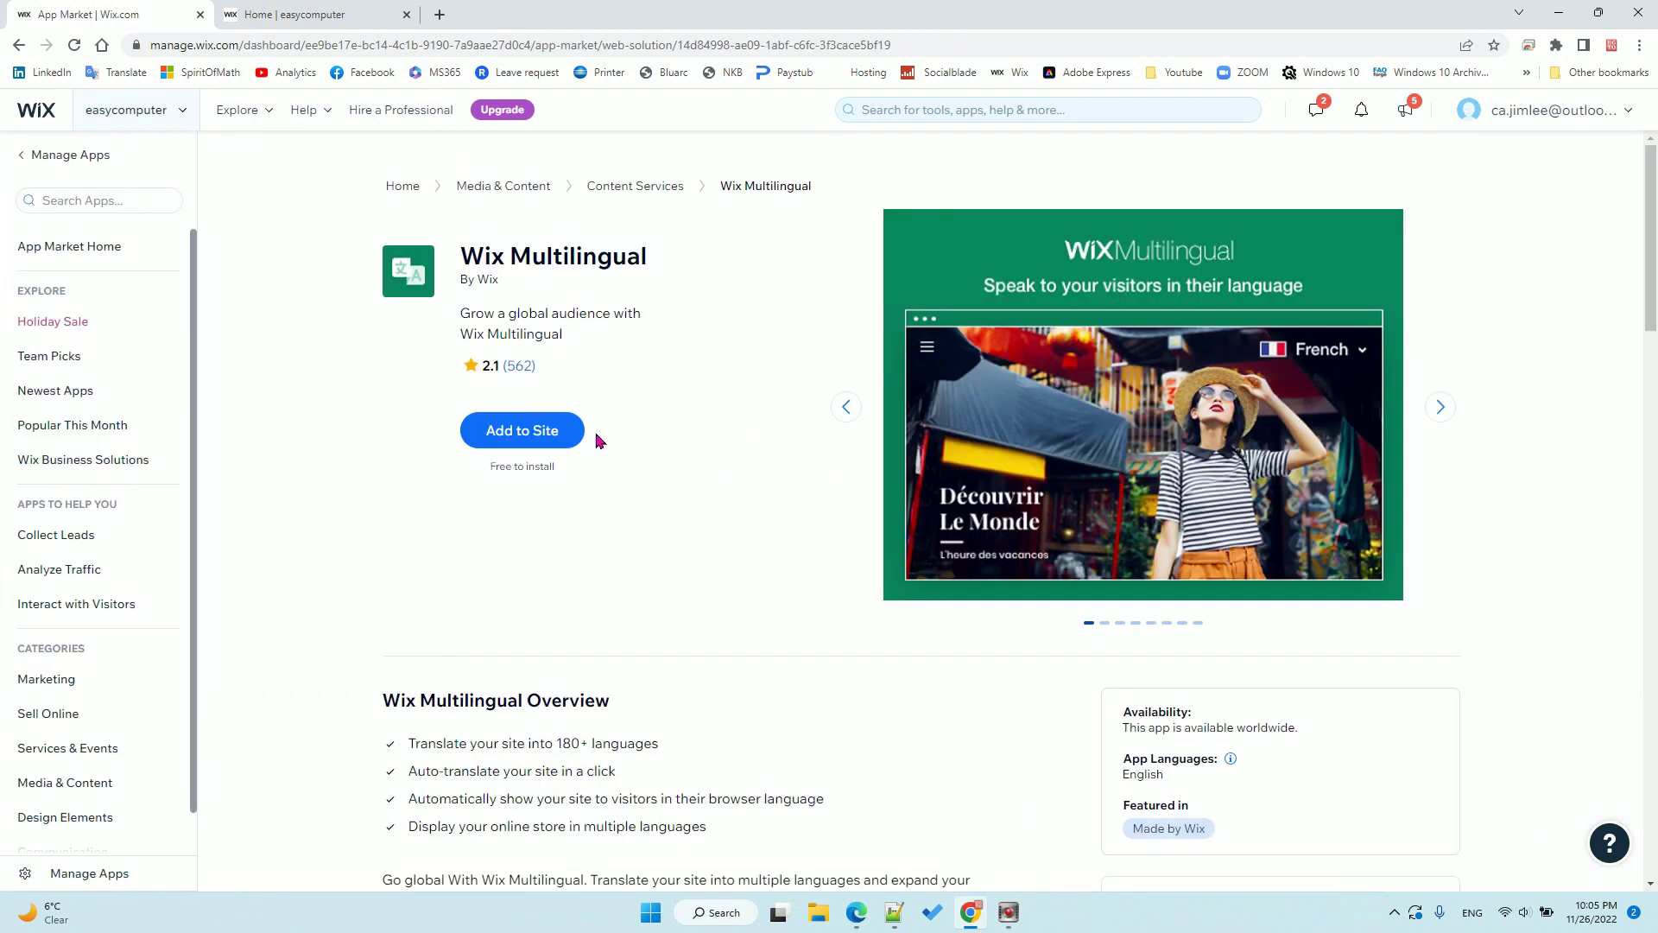
click(550, 451)
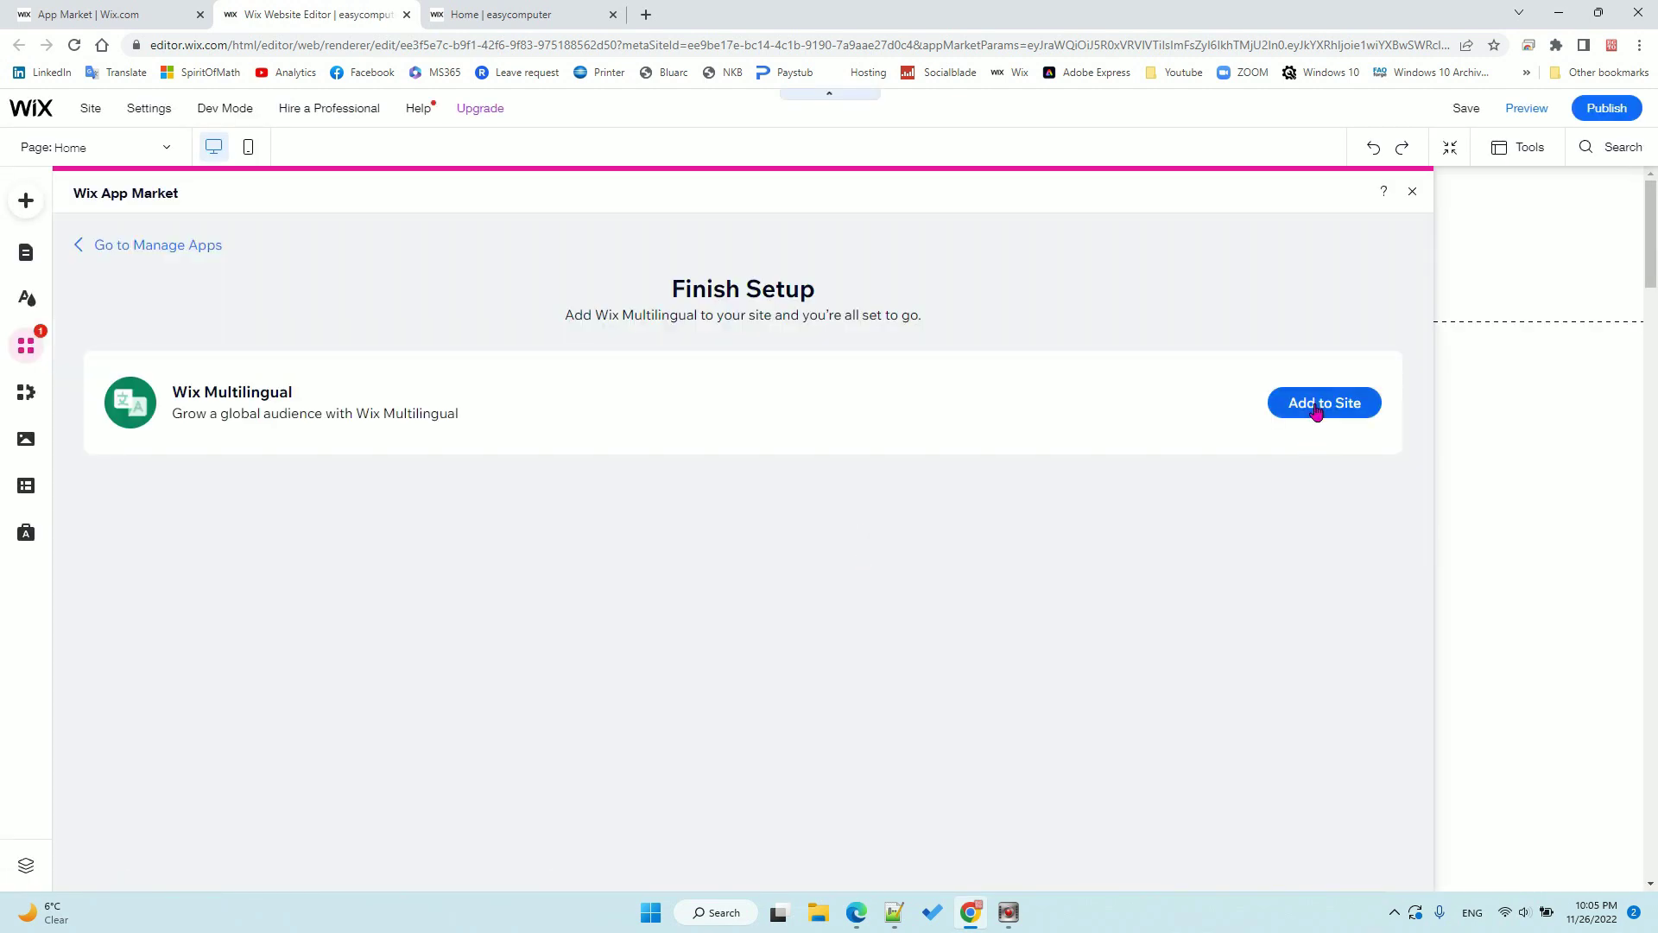
Confirm adding Wix Multilingual and set English as the site's current language.
click(1316, 406)
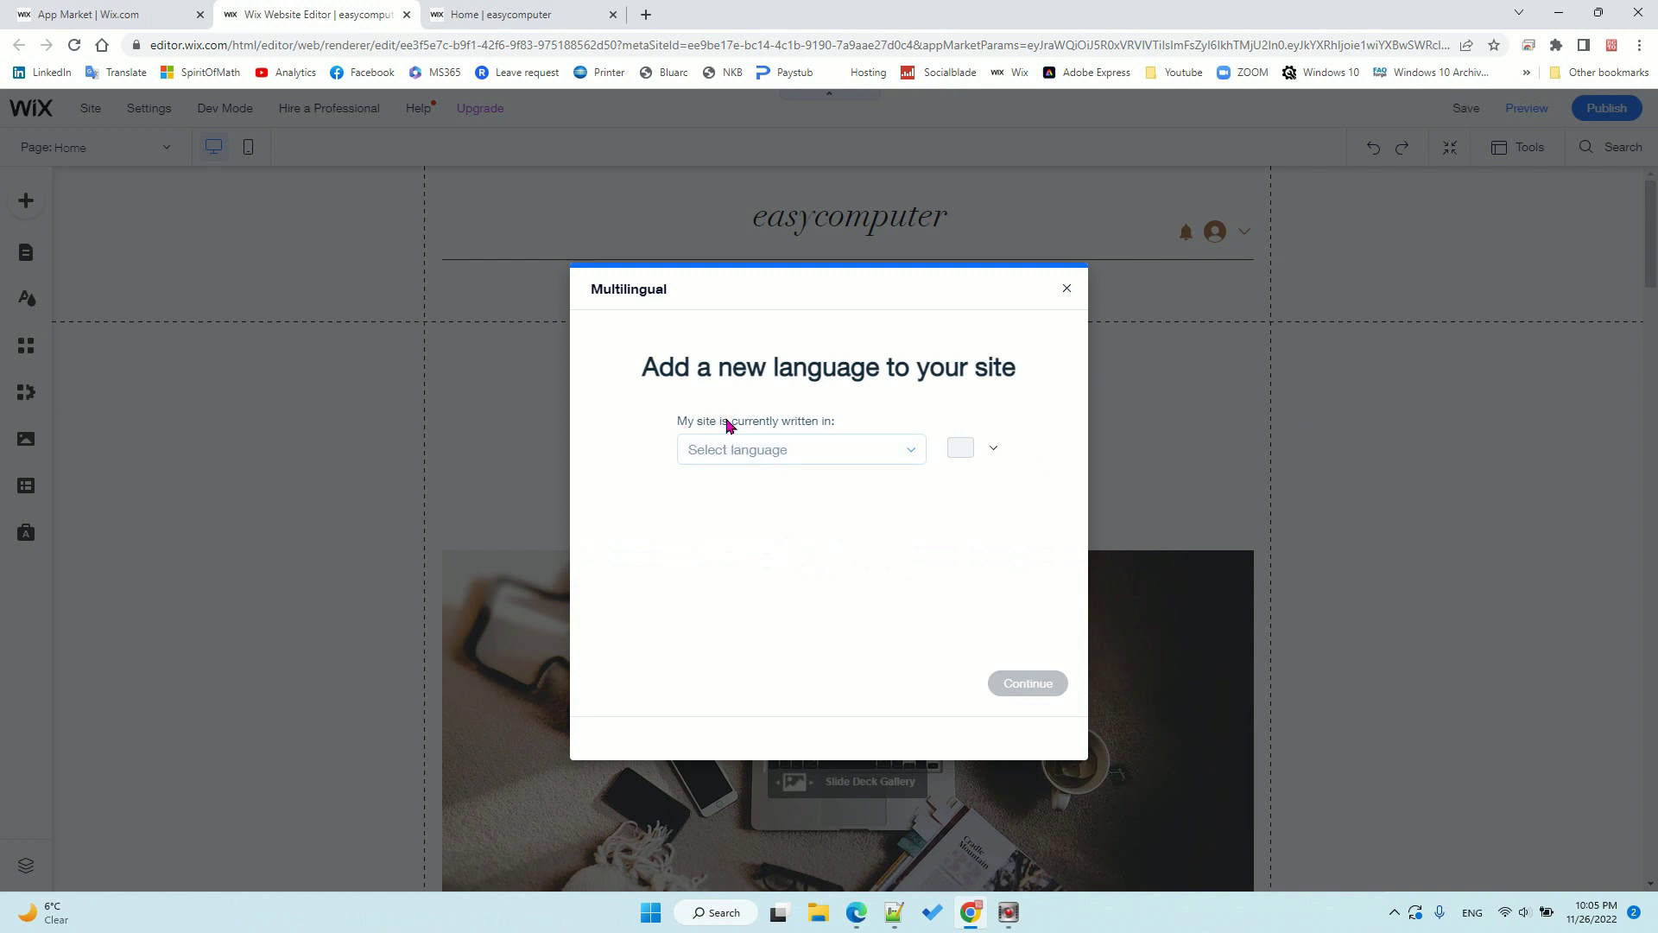
click(904, 450)
scroll(879, 529, down, 10)
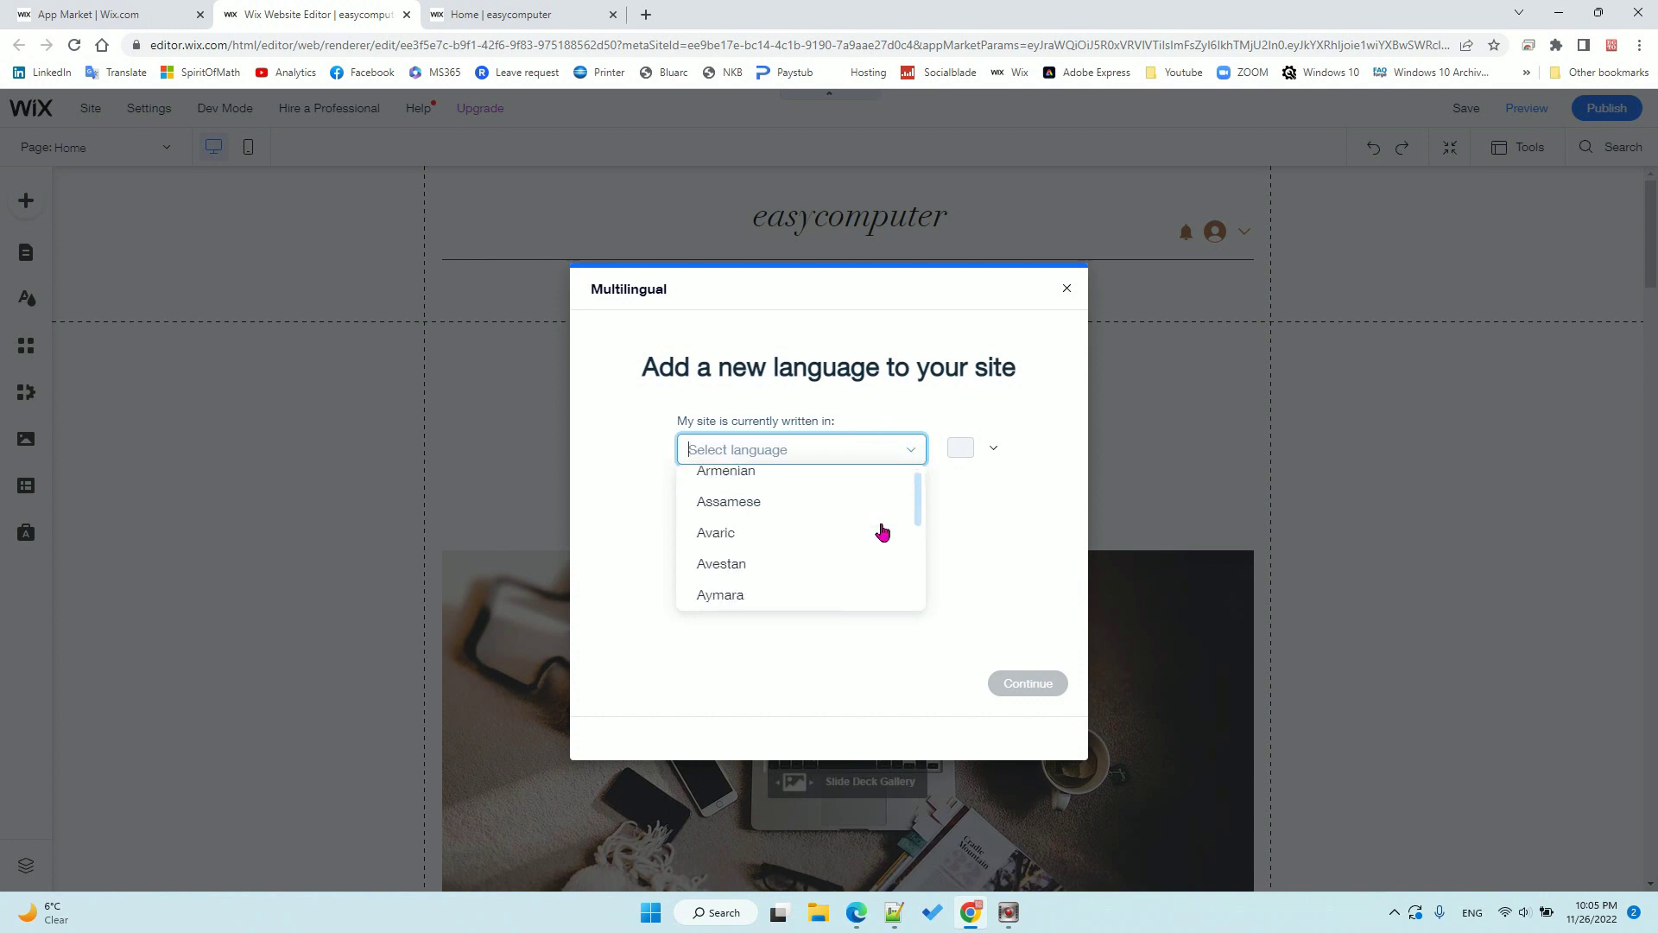
scroll(882, 531, down, 5)
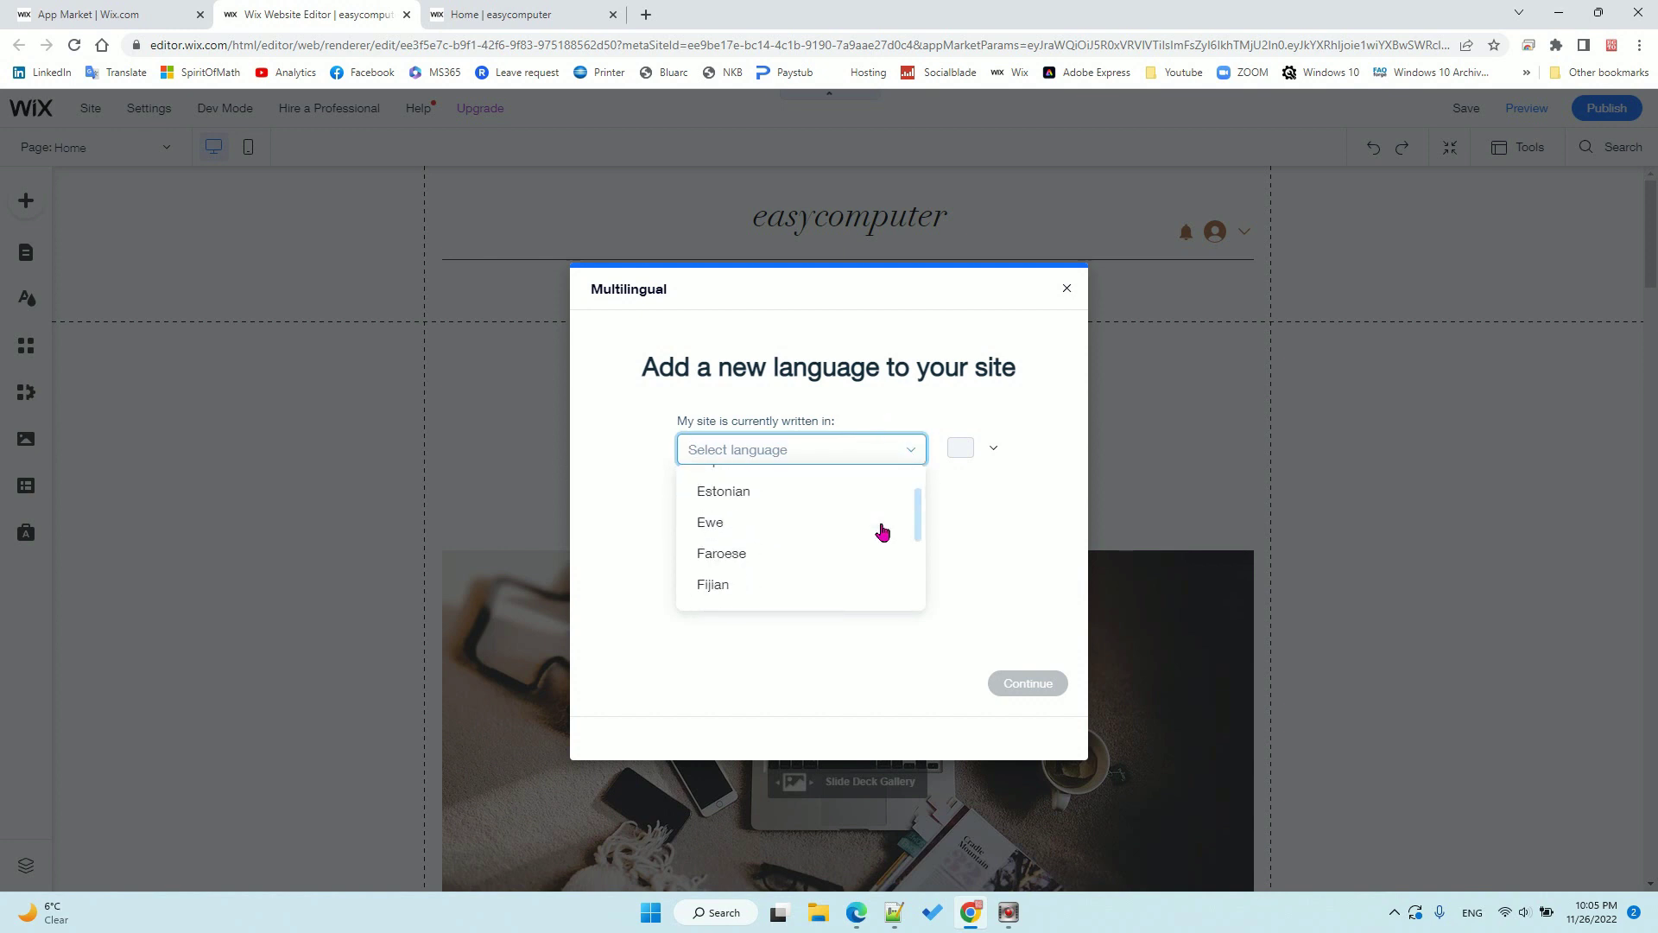
scroll(882, 530, up, 1)
click(753, 517)
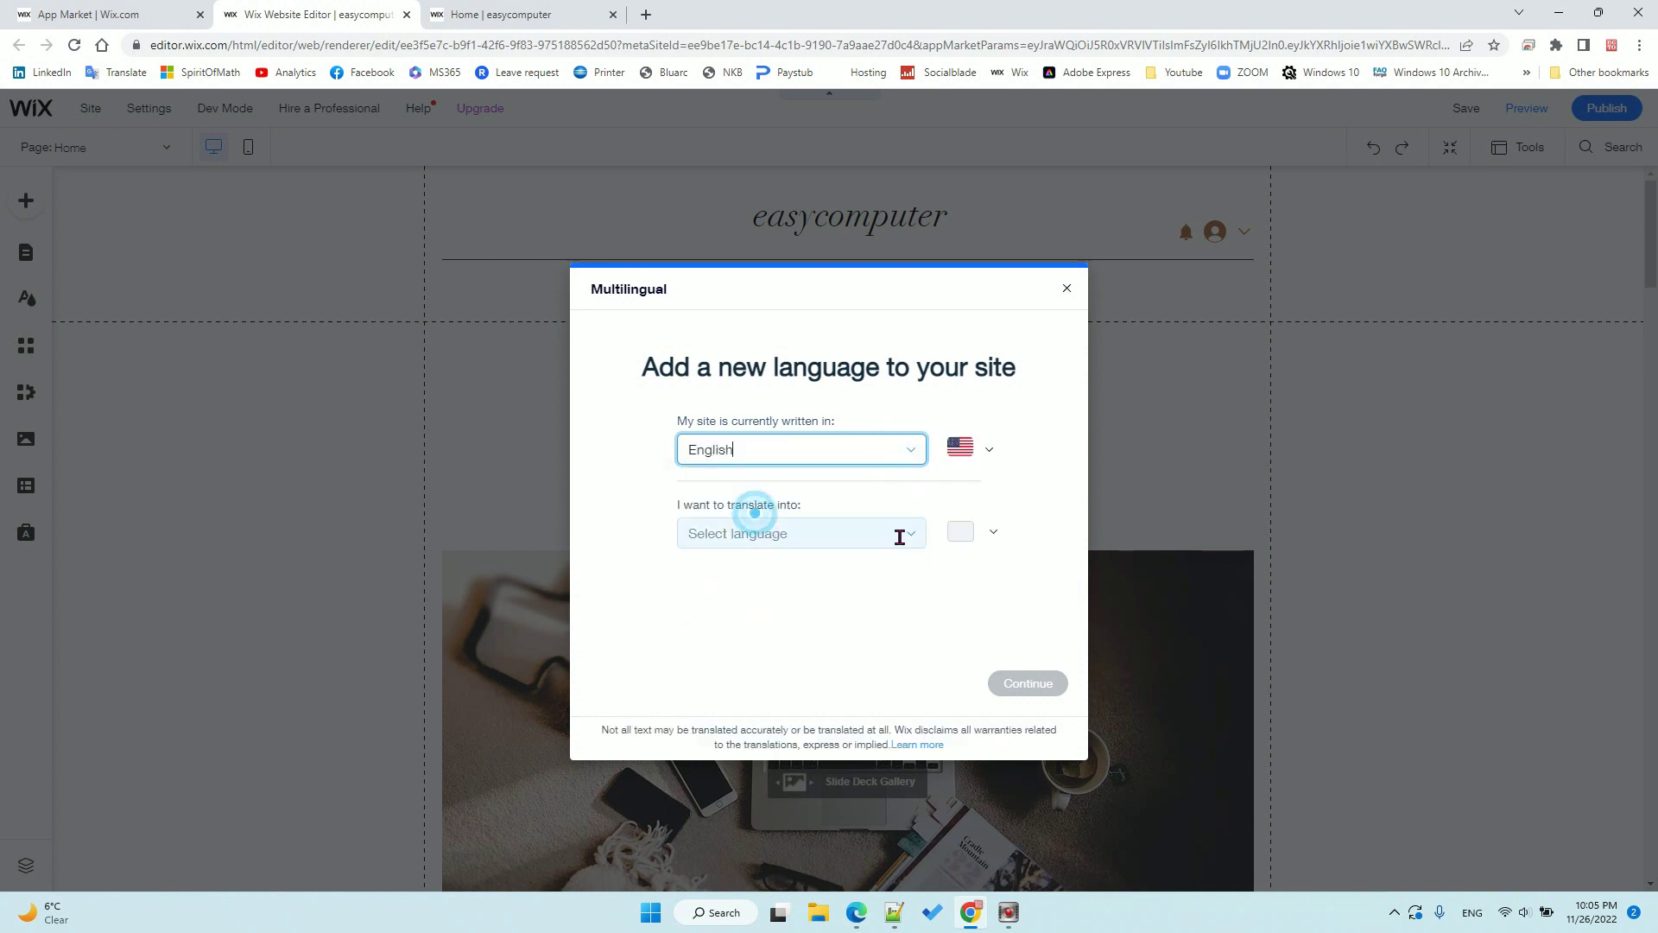
Choose Chinese as the language to translate into.
click(921, 542)
scroll(846, 608, down, 5)
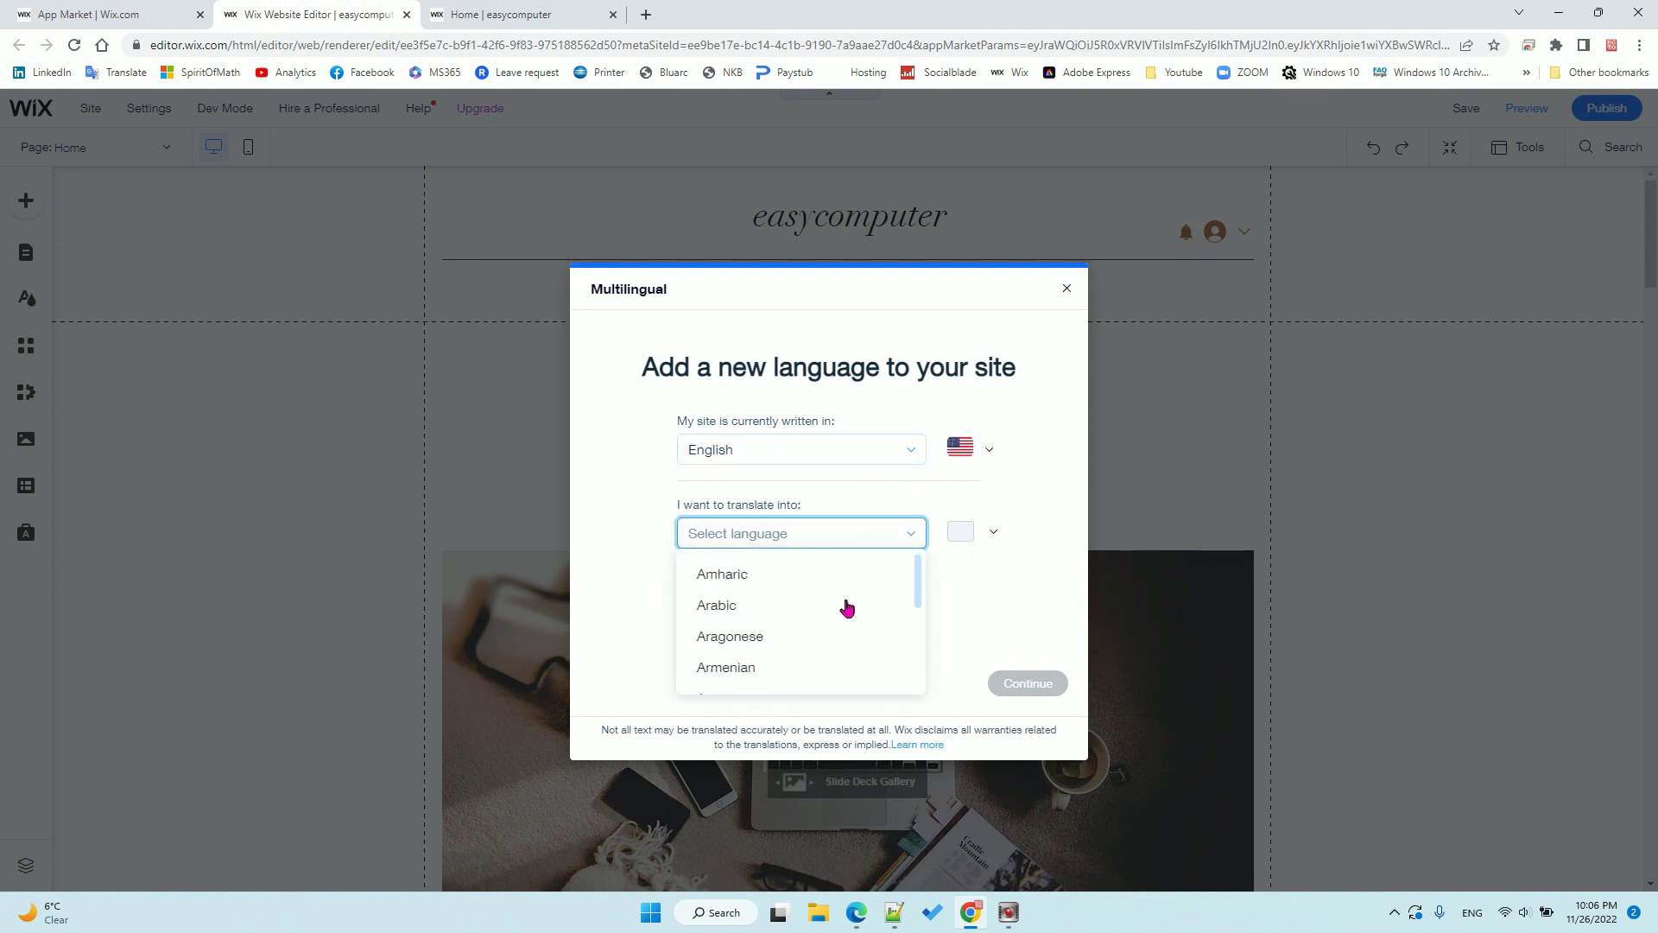
scroll(846, 607, down, 4)
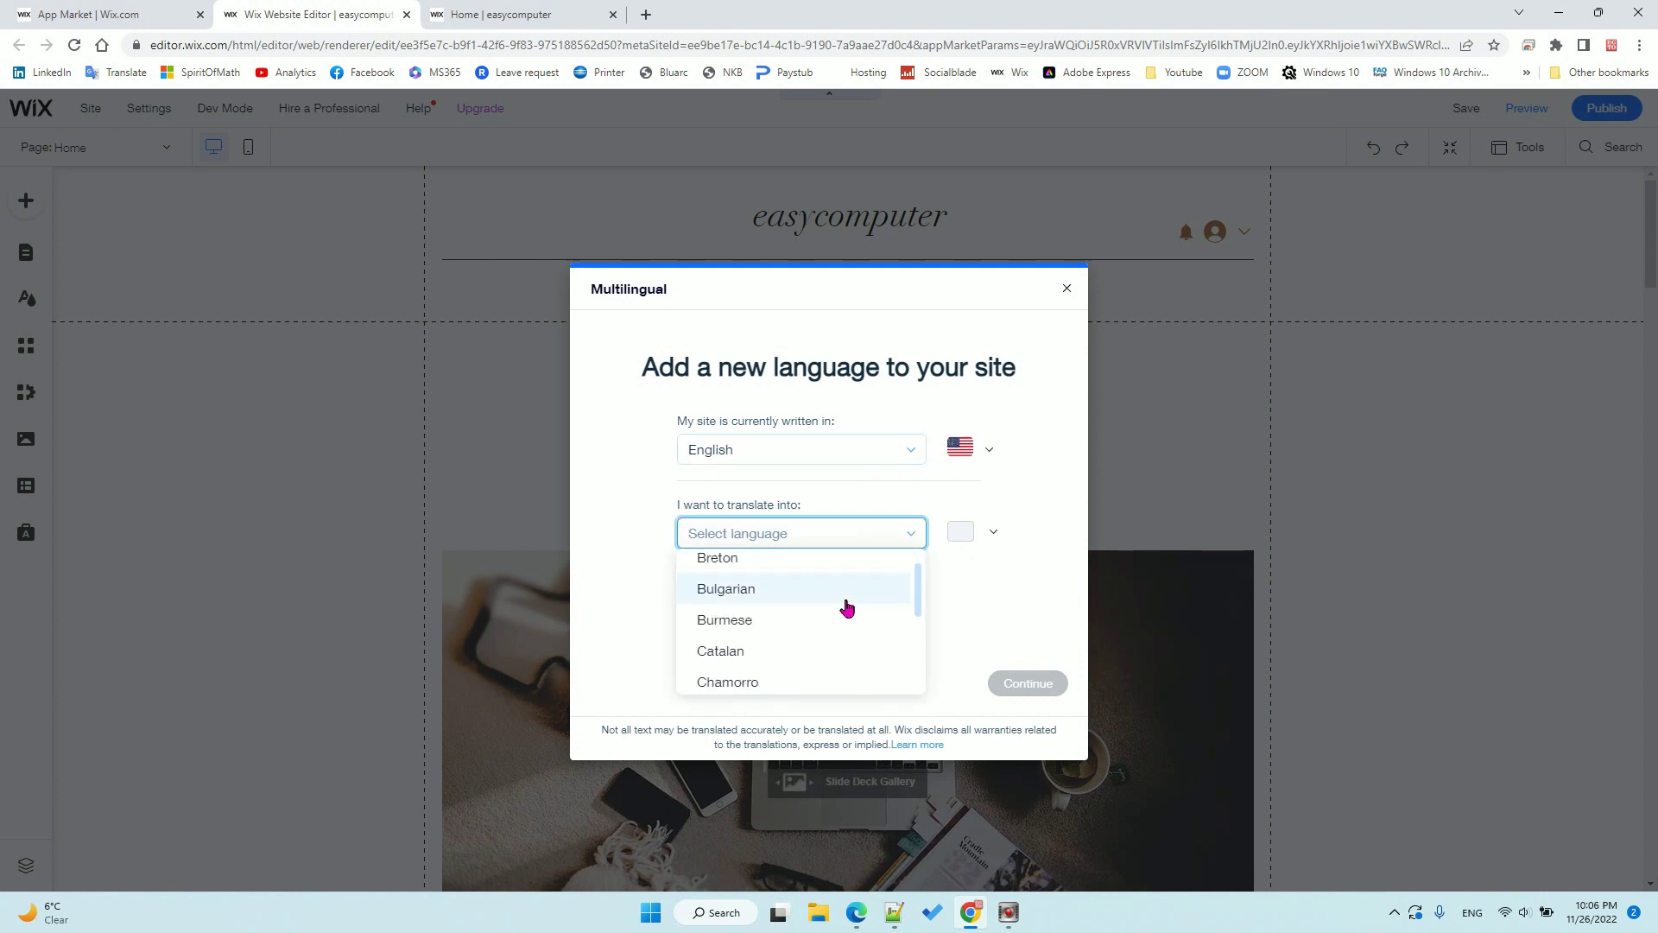
click(771, 601)
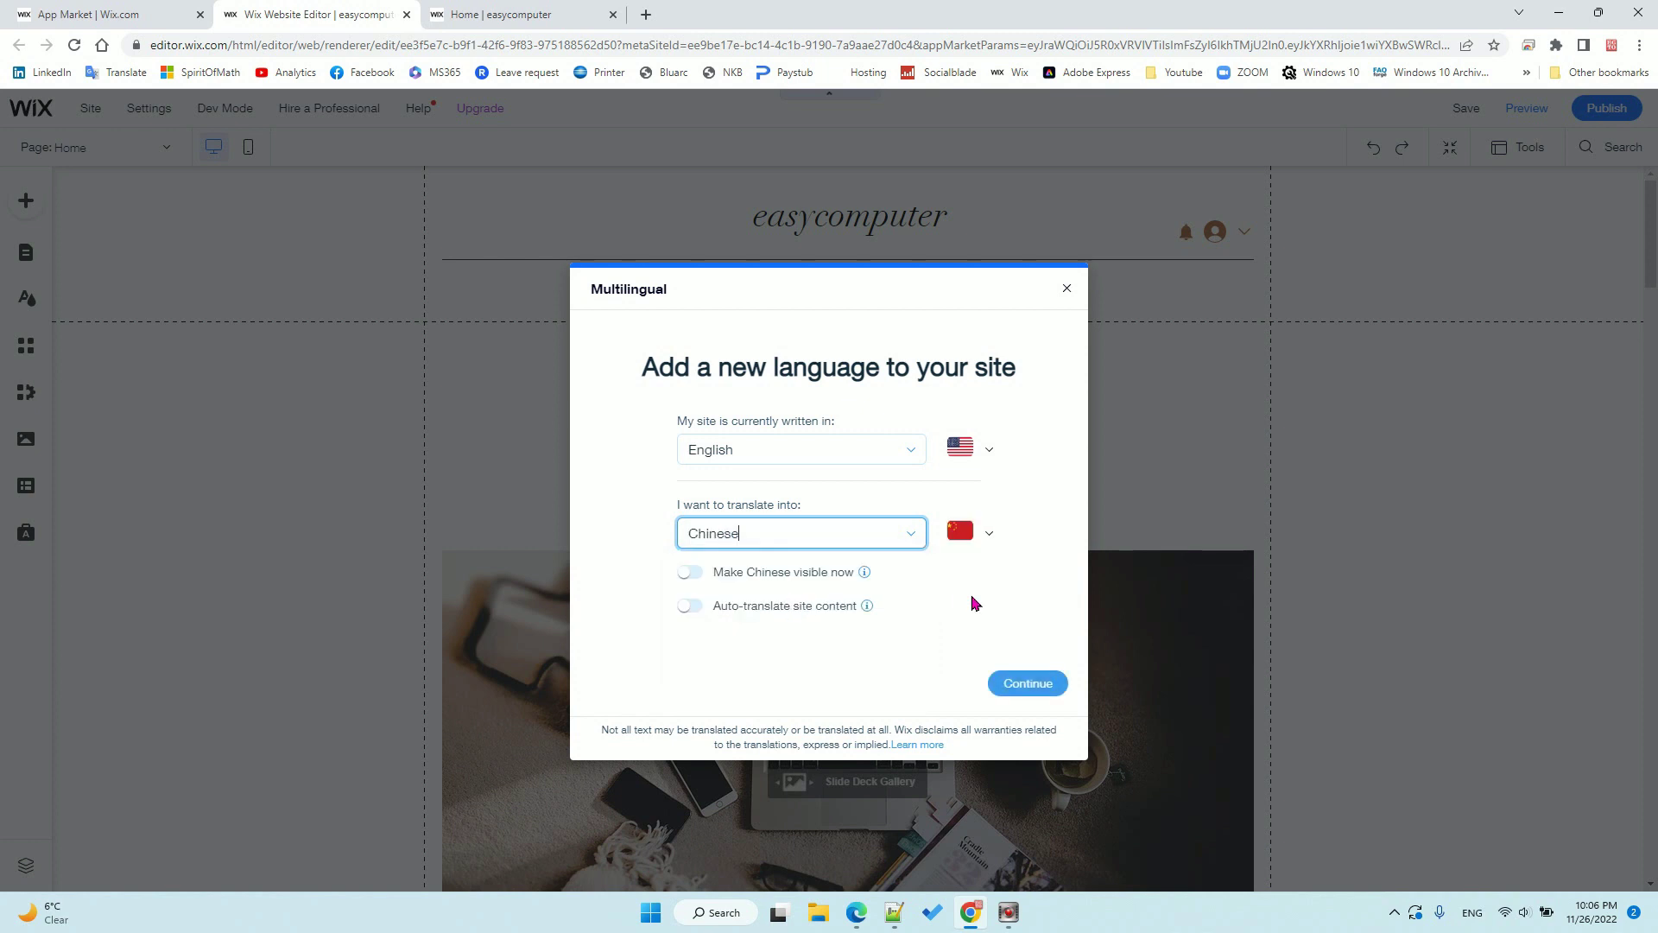
Enable auto-translation and make Chinese visible now, then continue to create the Chinese site.
click(694, 607)
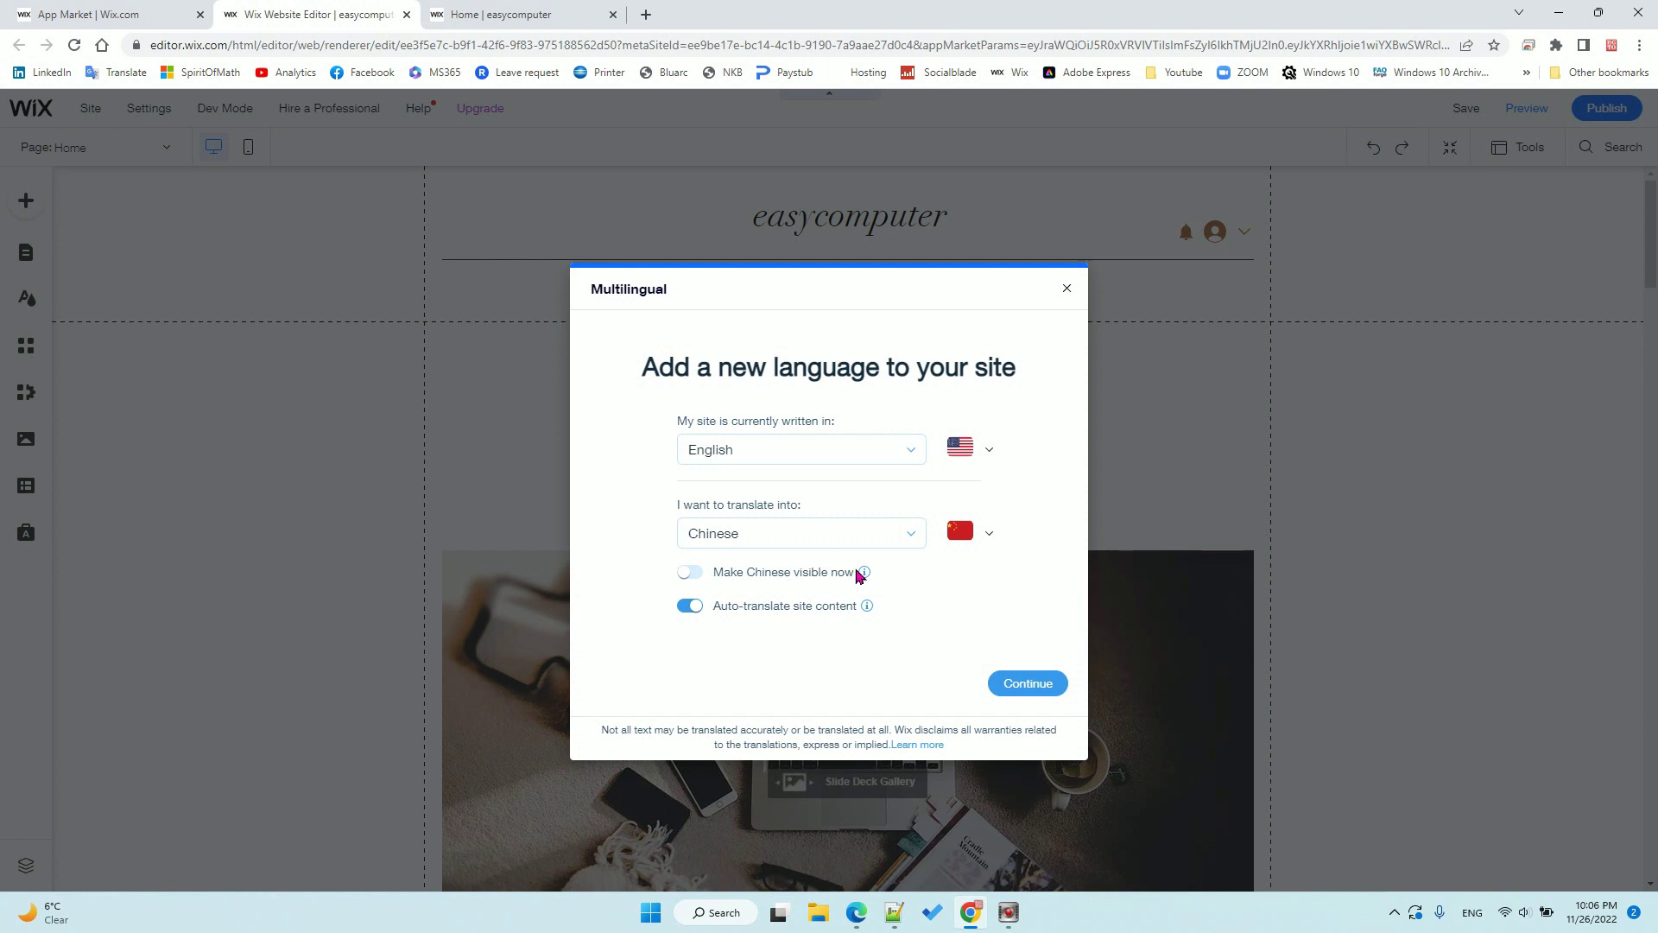
click(700, 583)
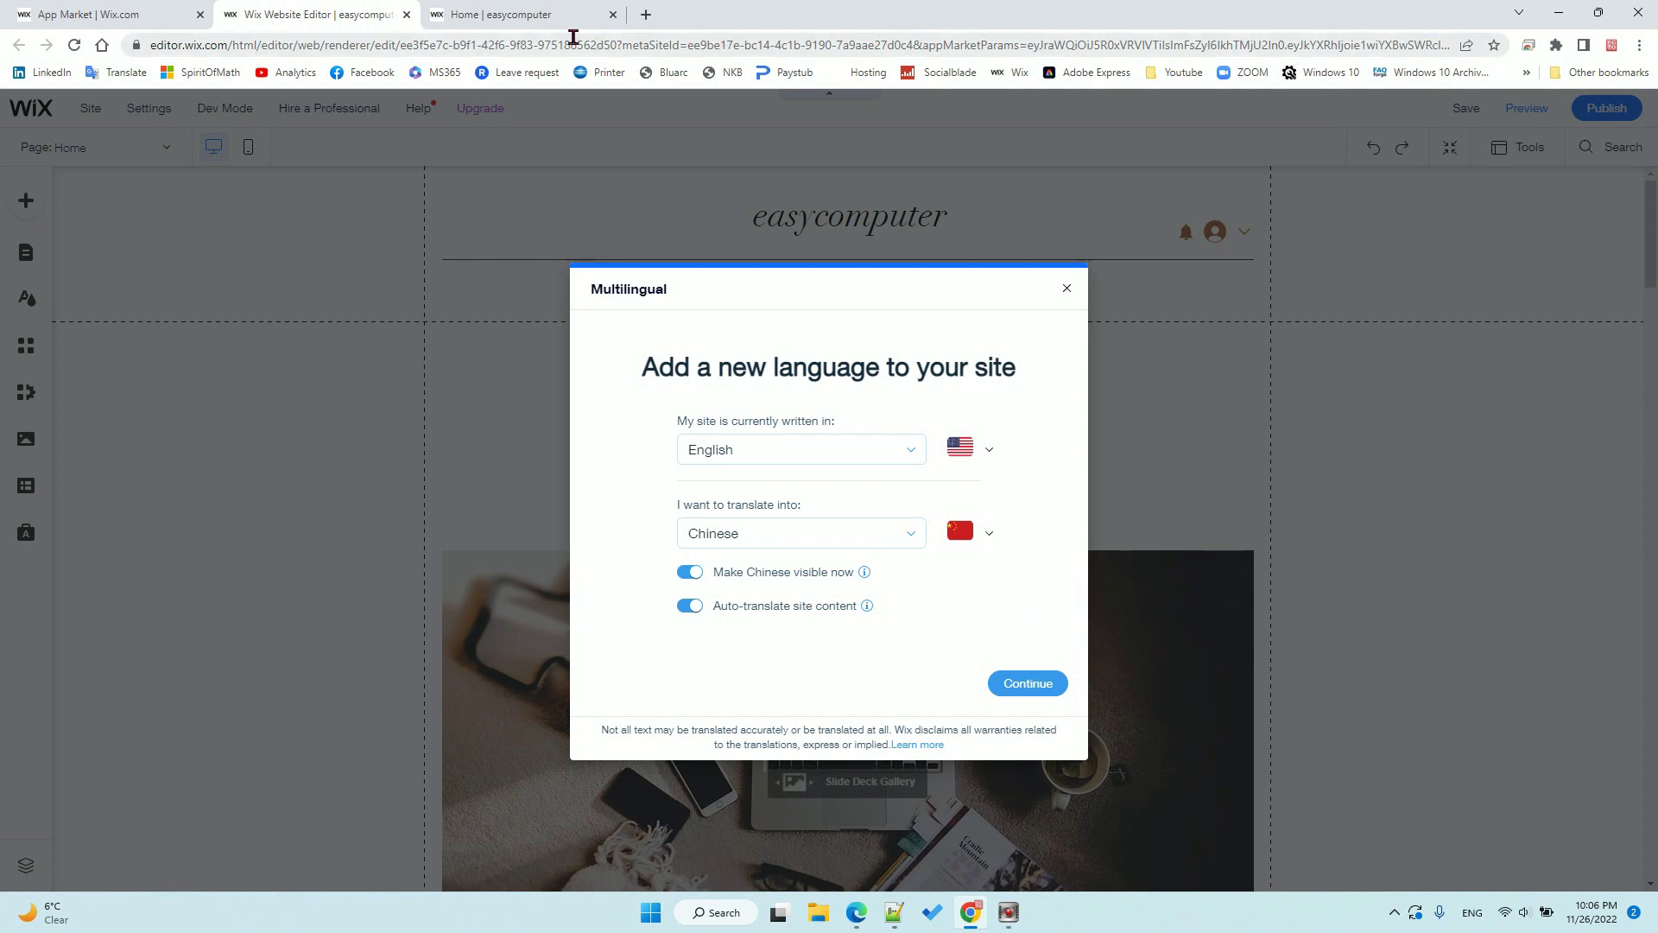
click(547, 18)
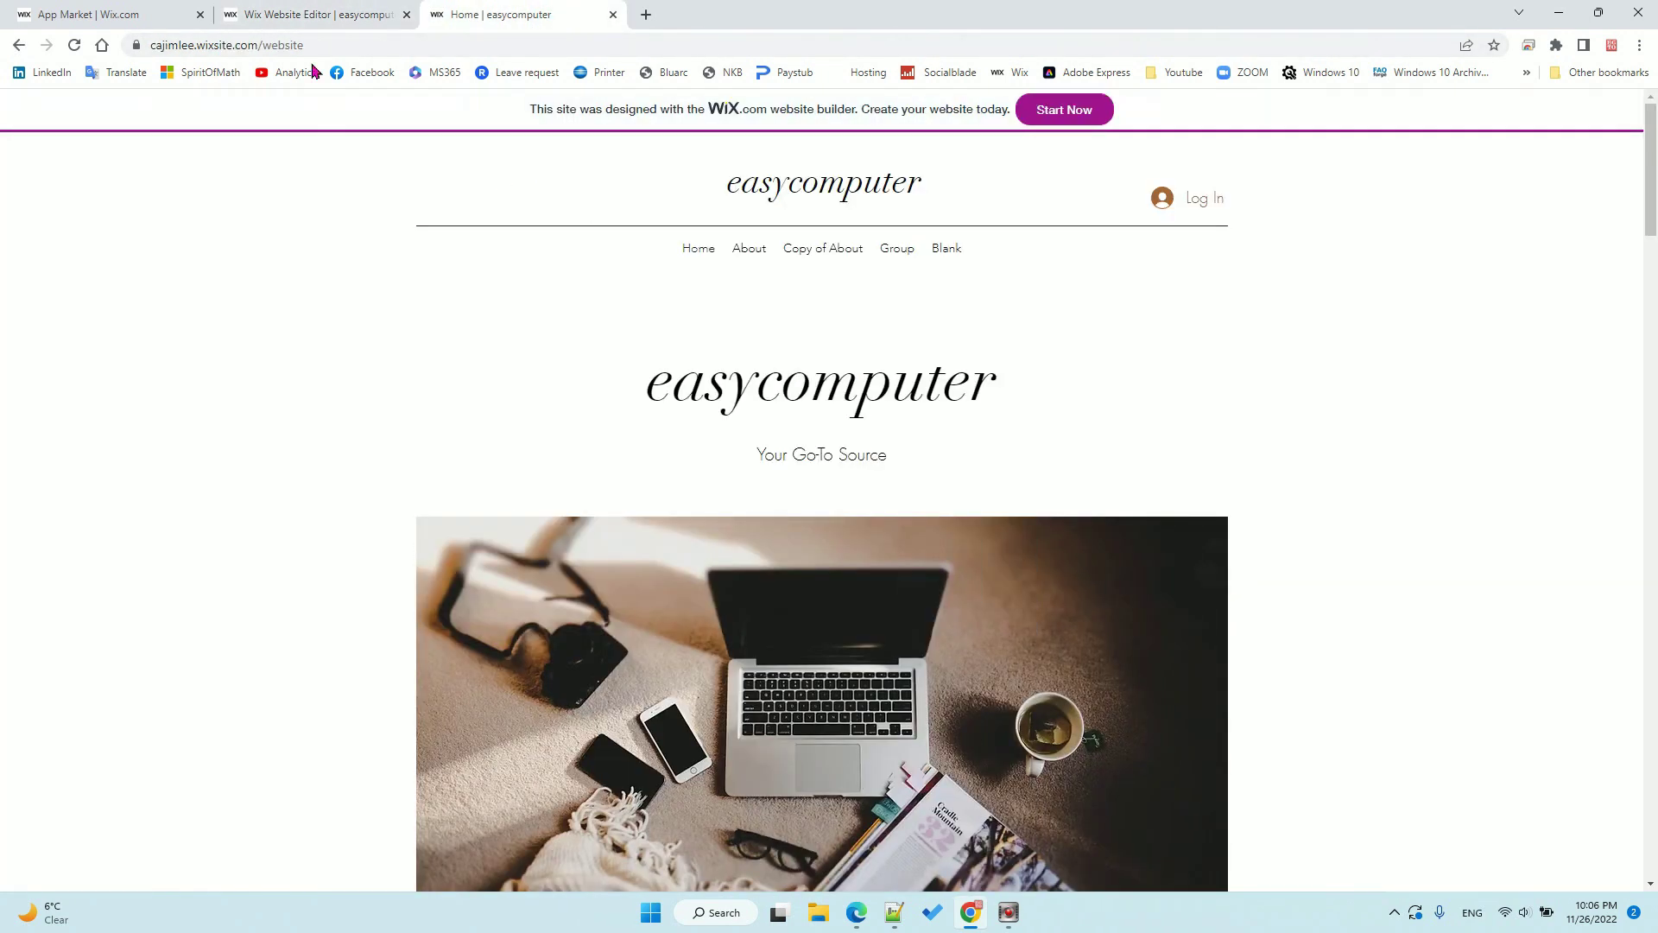
click(292, 15)
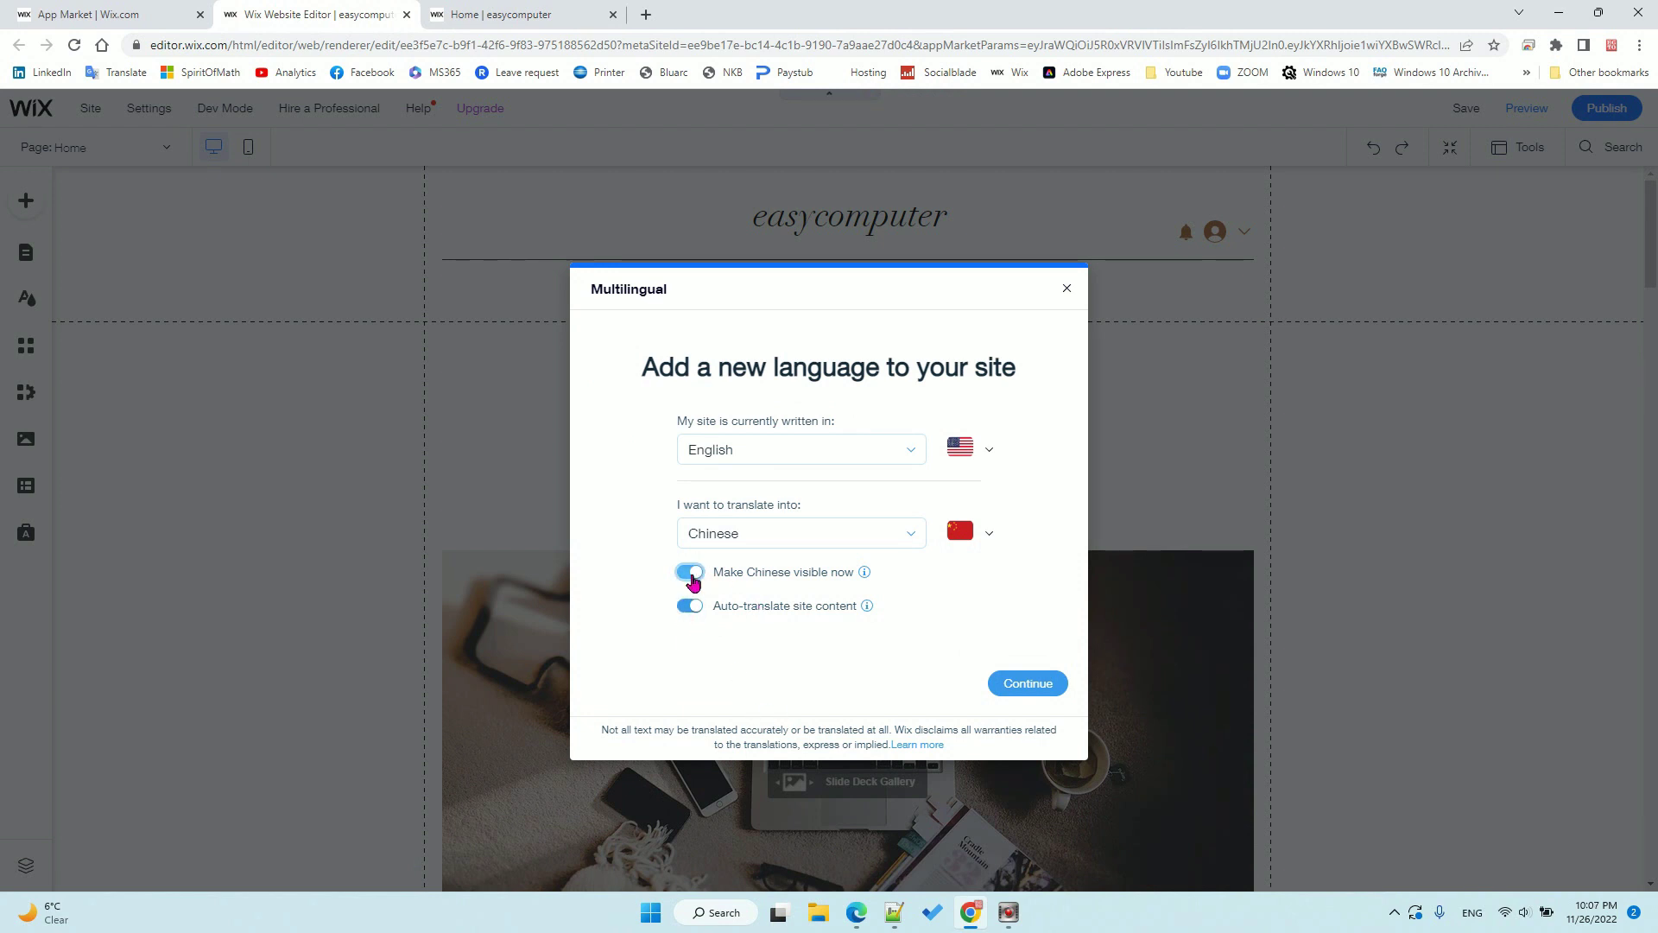
click(1030, 680)
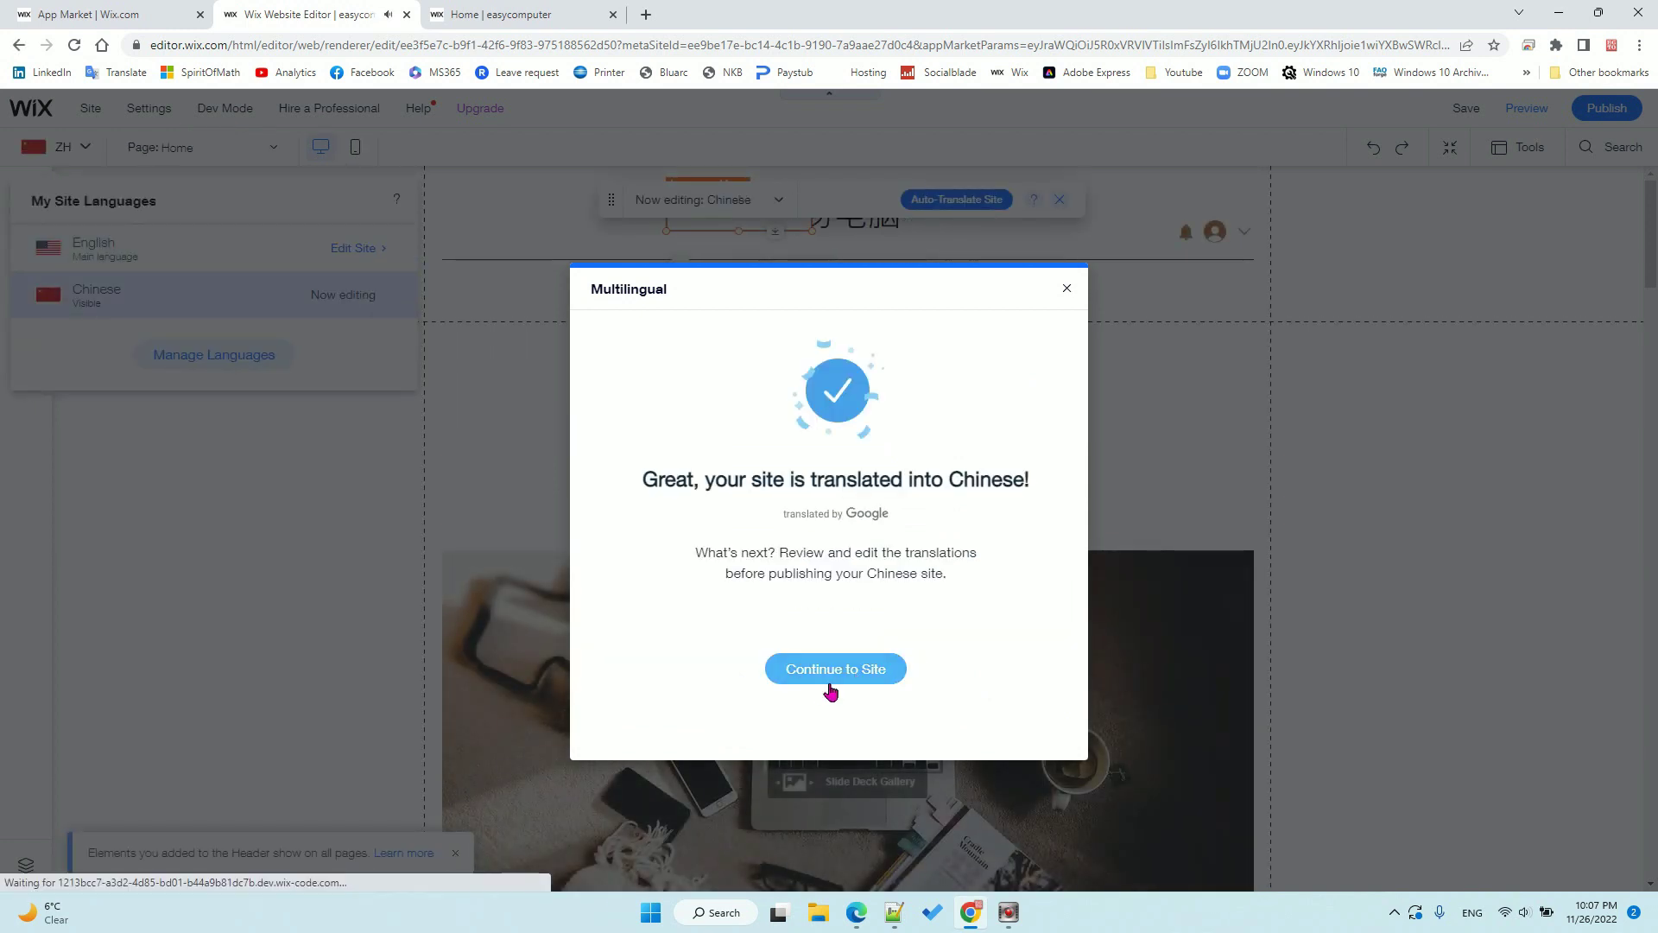
Enter the Chinese editor, reload the live site to check it, and return.
click(813, 682)
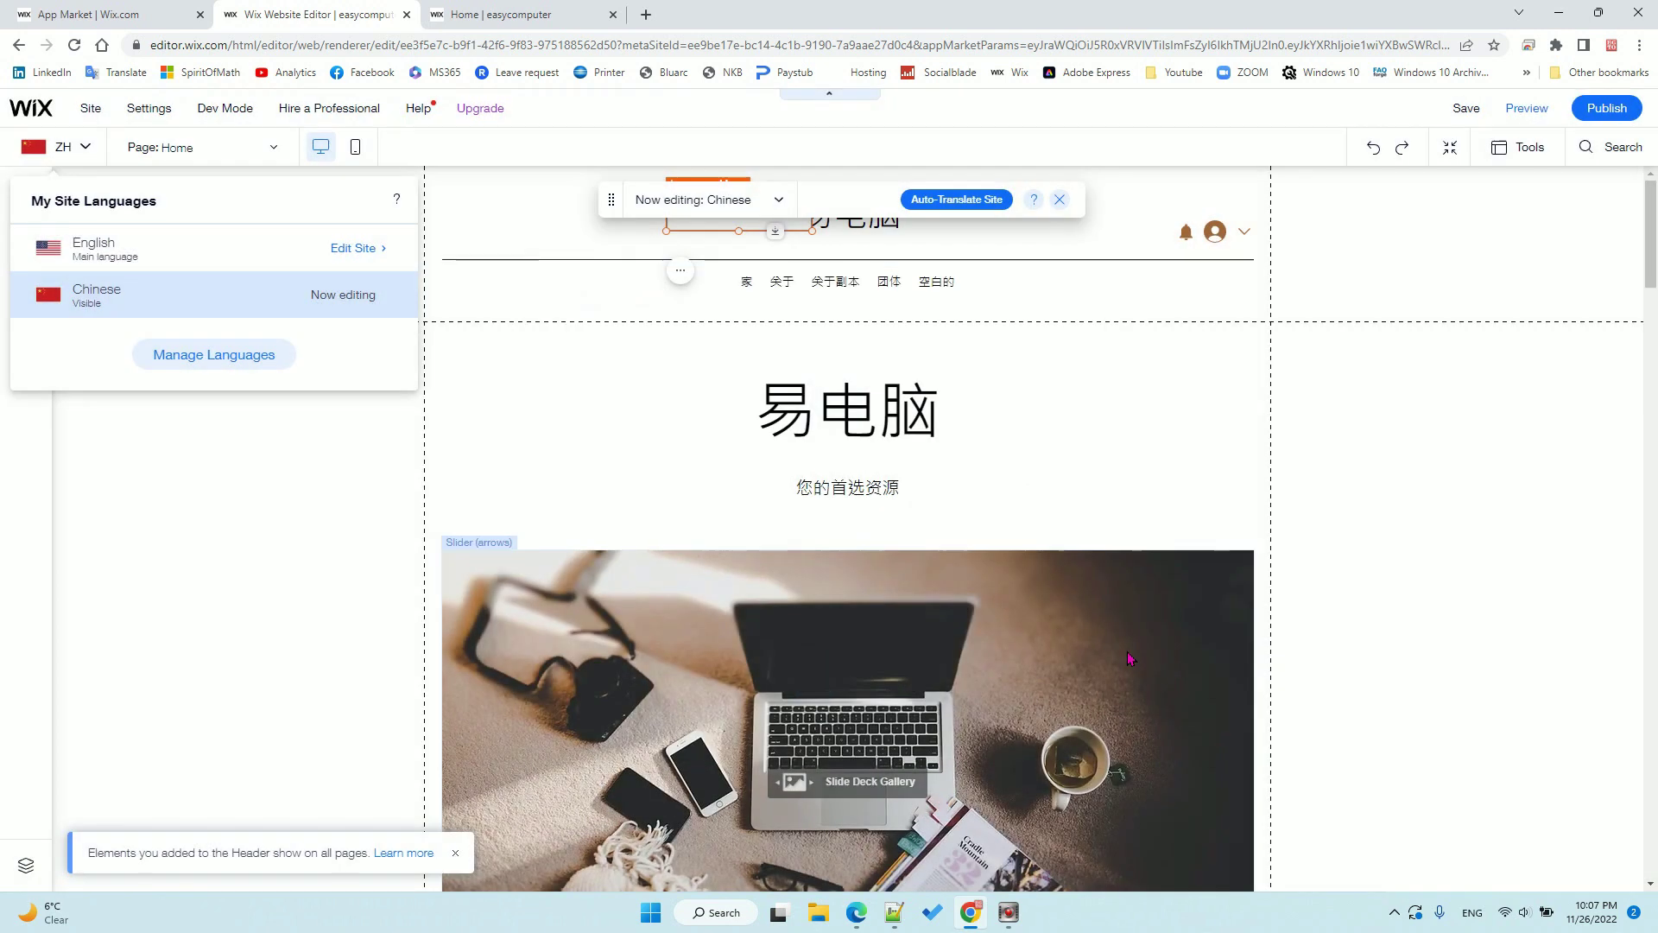
click(480, 13)
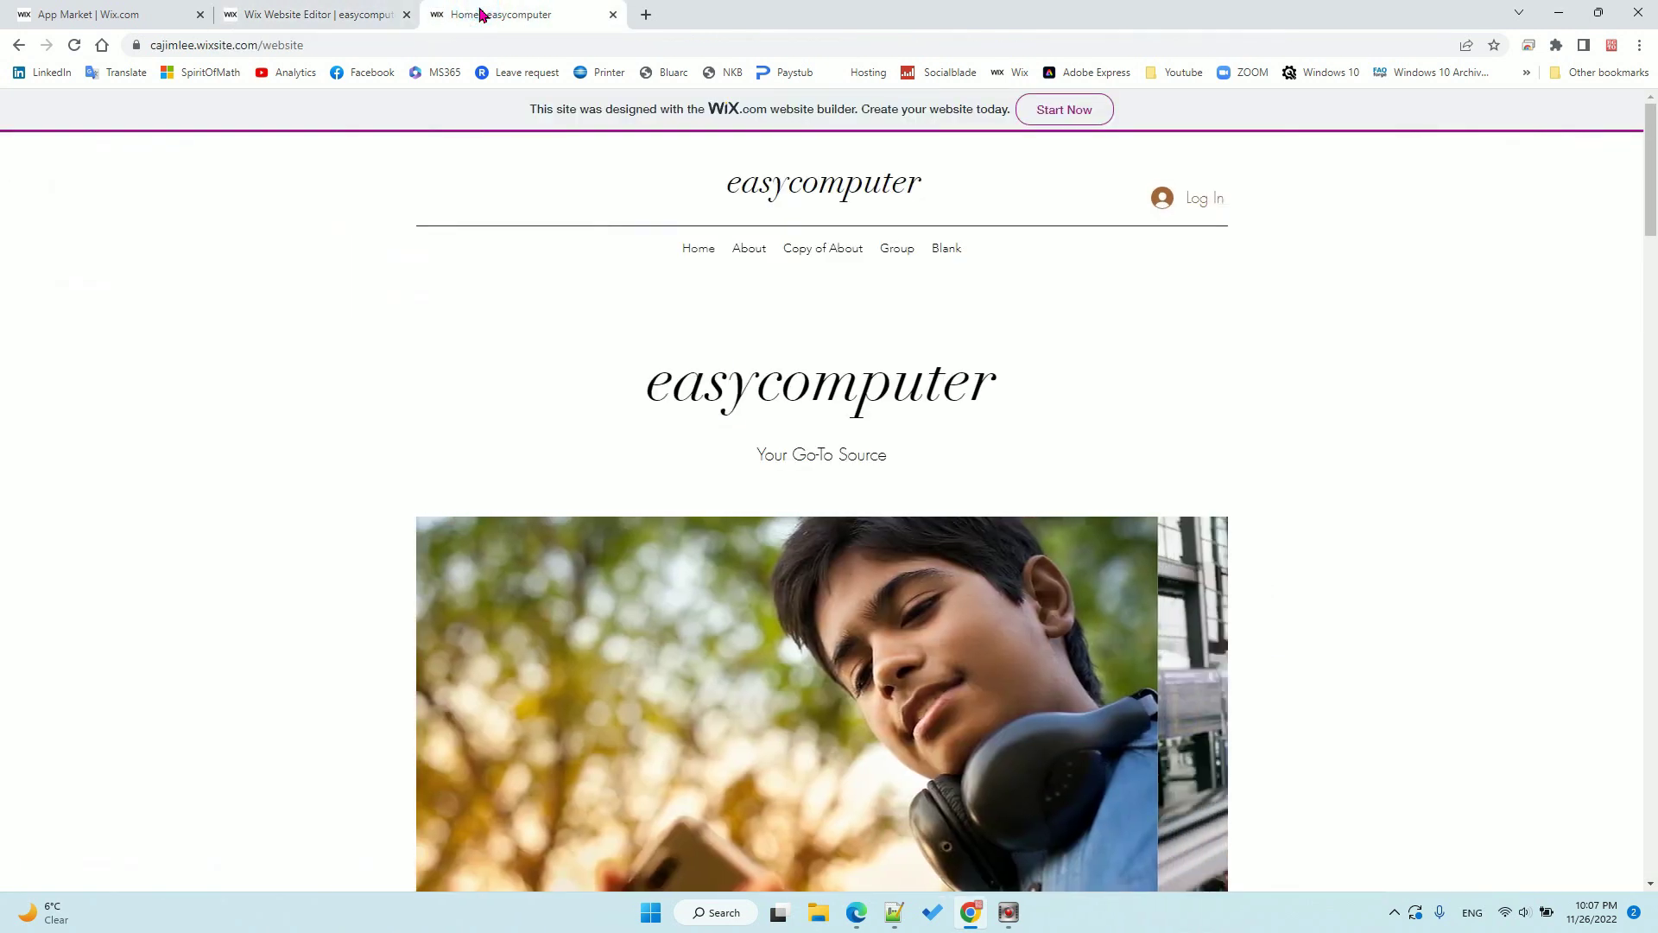
click(75, 44)
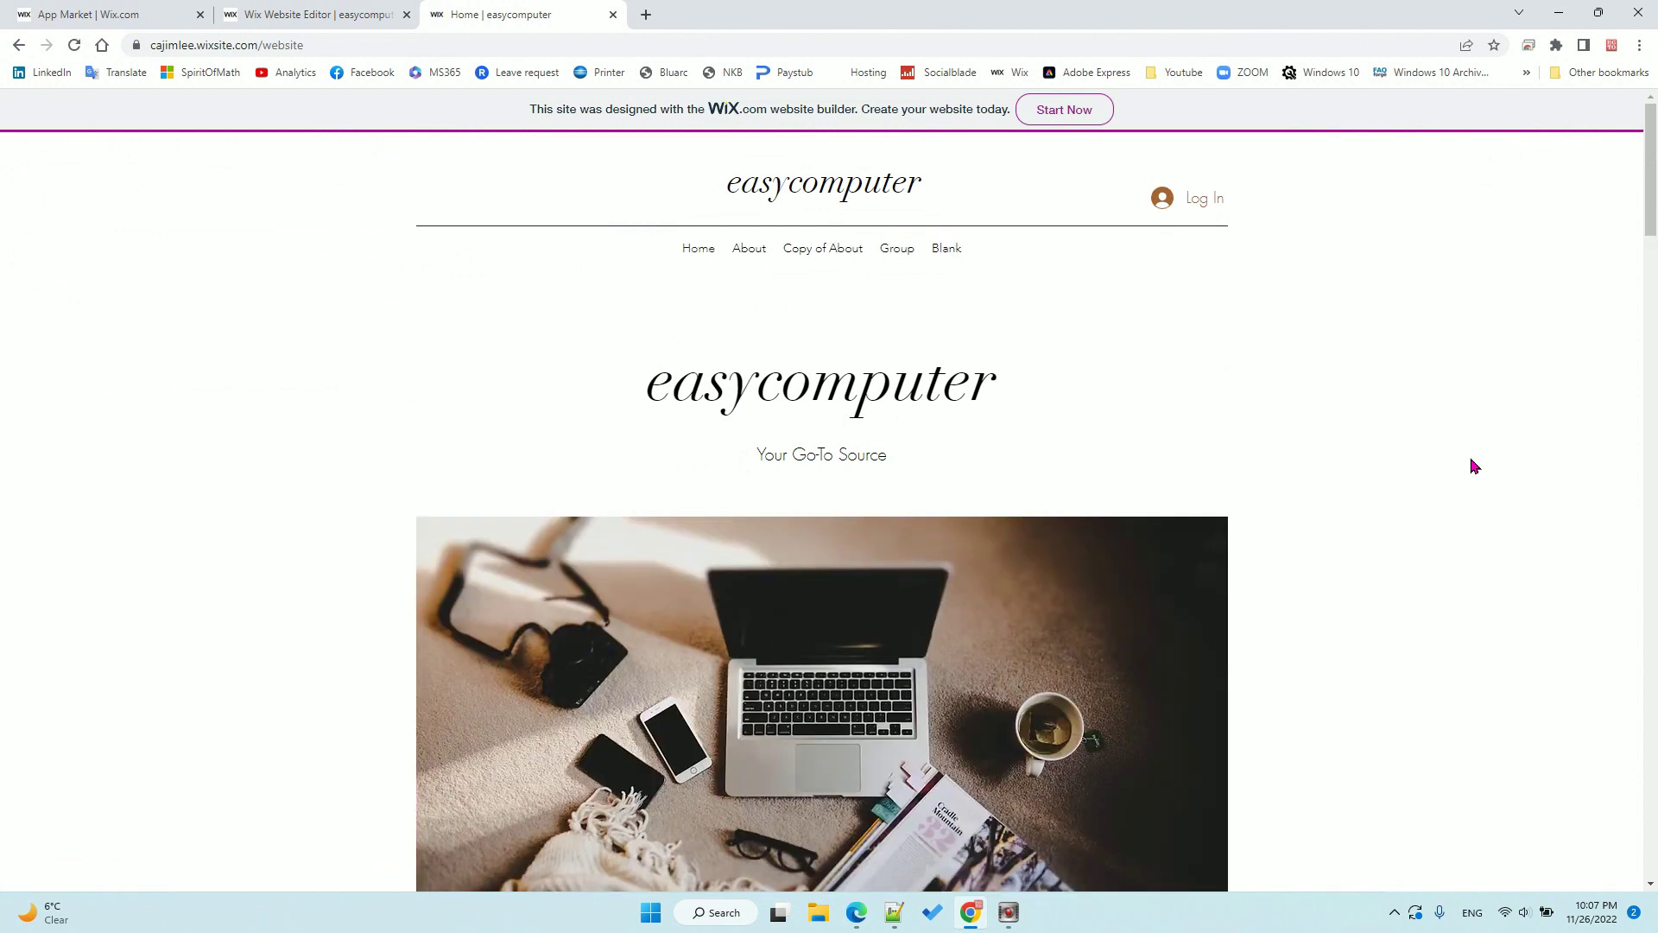
click(318, 15)
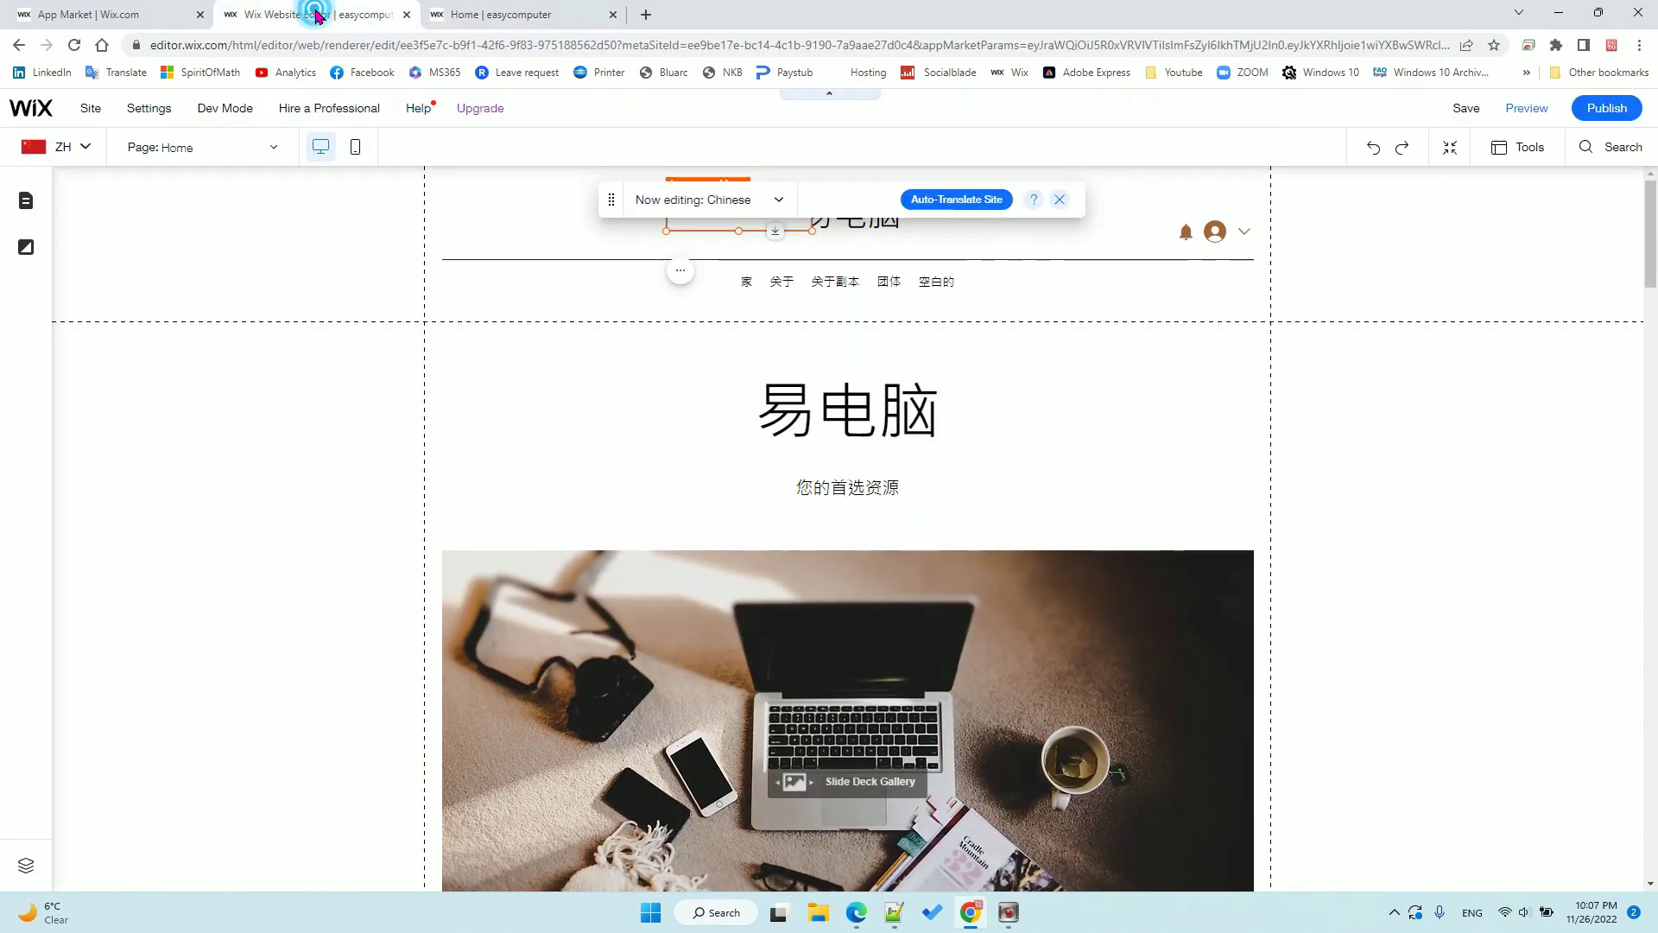
Auto-translate the whole site into Chinese and confirm in the info card.
mouse_move(948, 201)
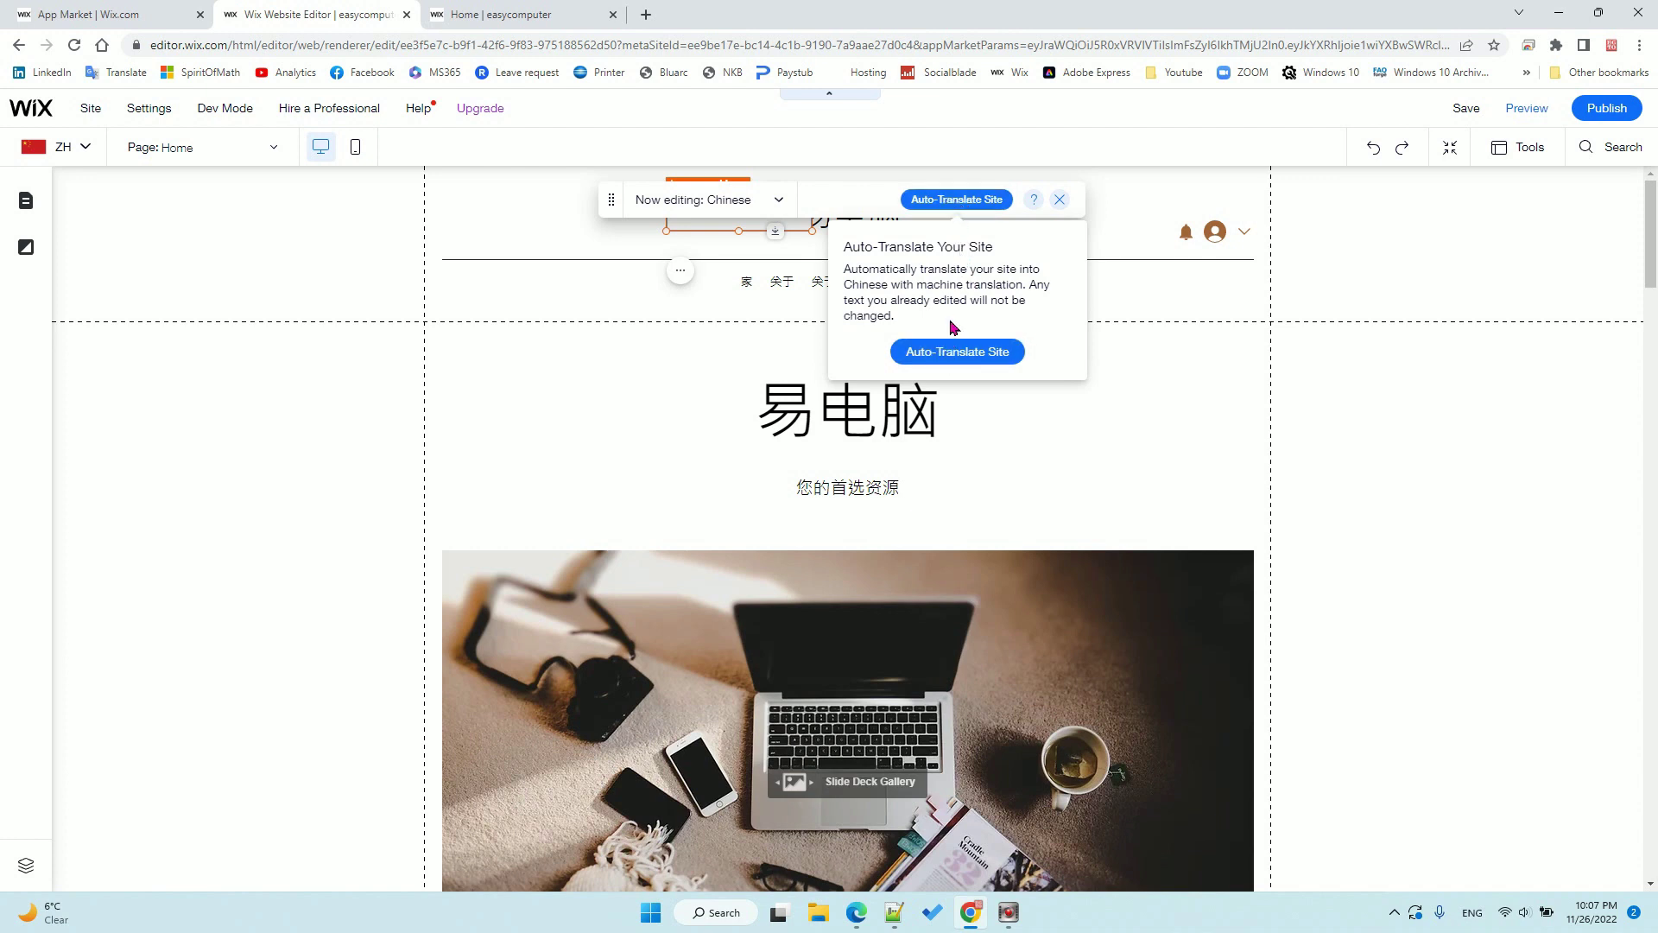
click(949, 351)
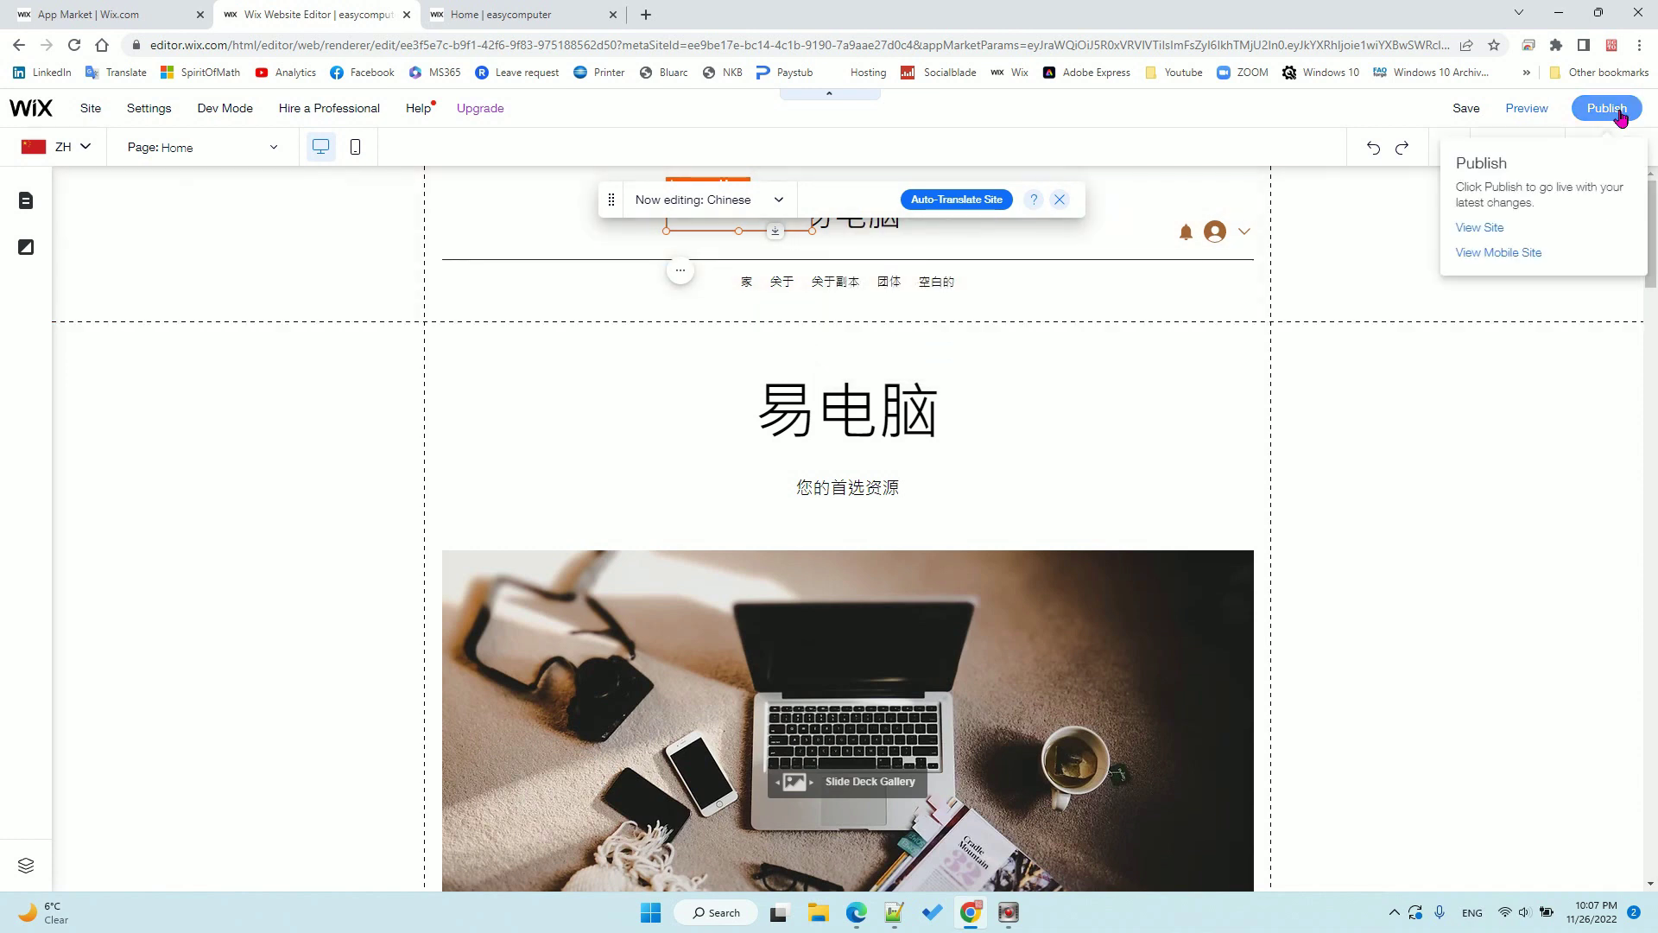
click(982, 199)
mouse_move(1606, 108)
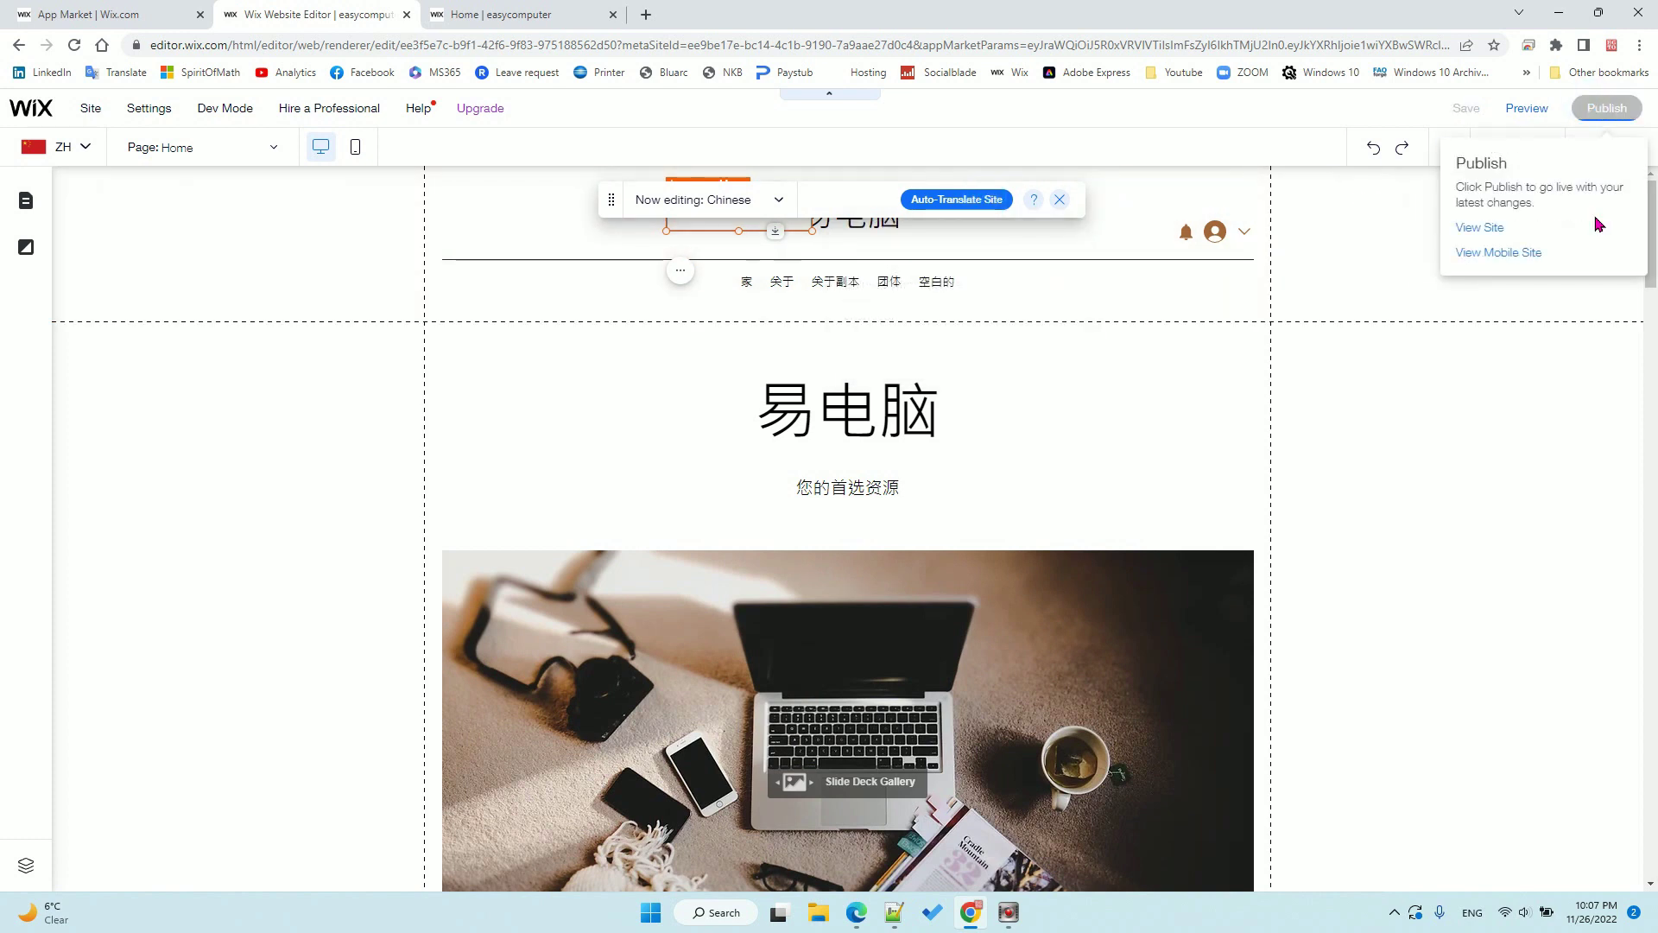
click(528, 16)
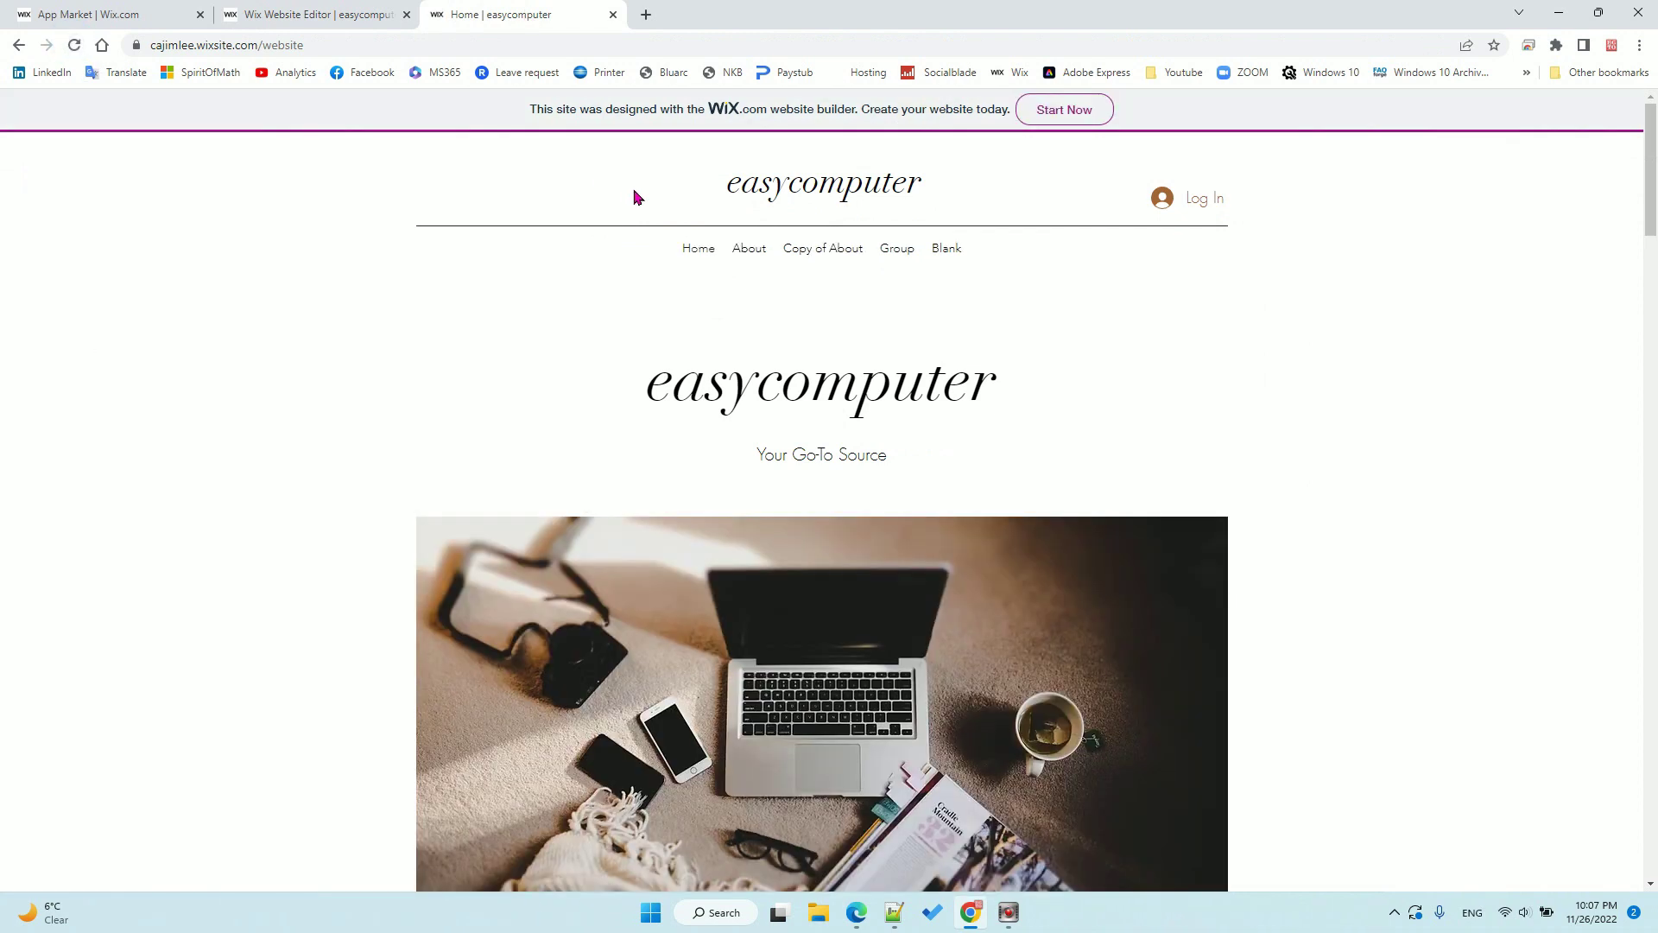
Publish the Chinese translation and drag the language menu to the header's left.
click(370, 15)
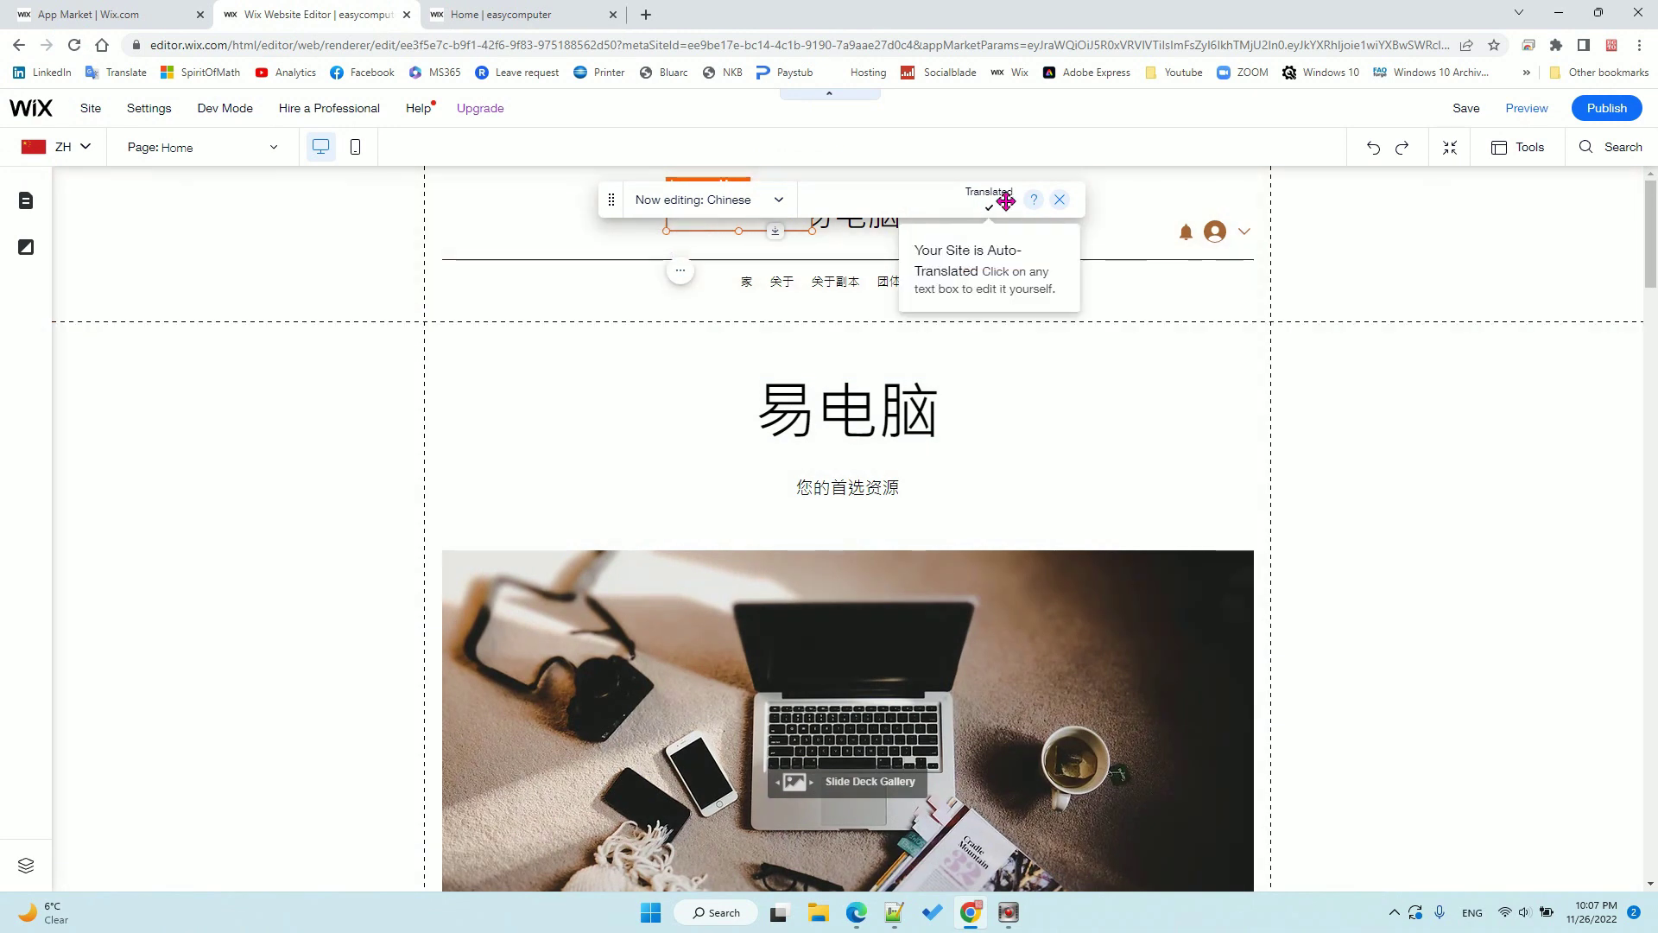
click(1607, 108)
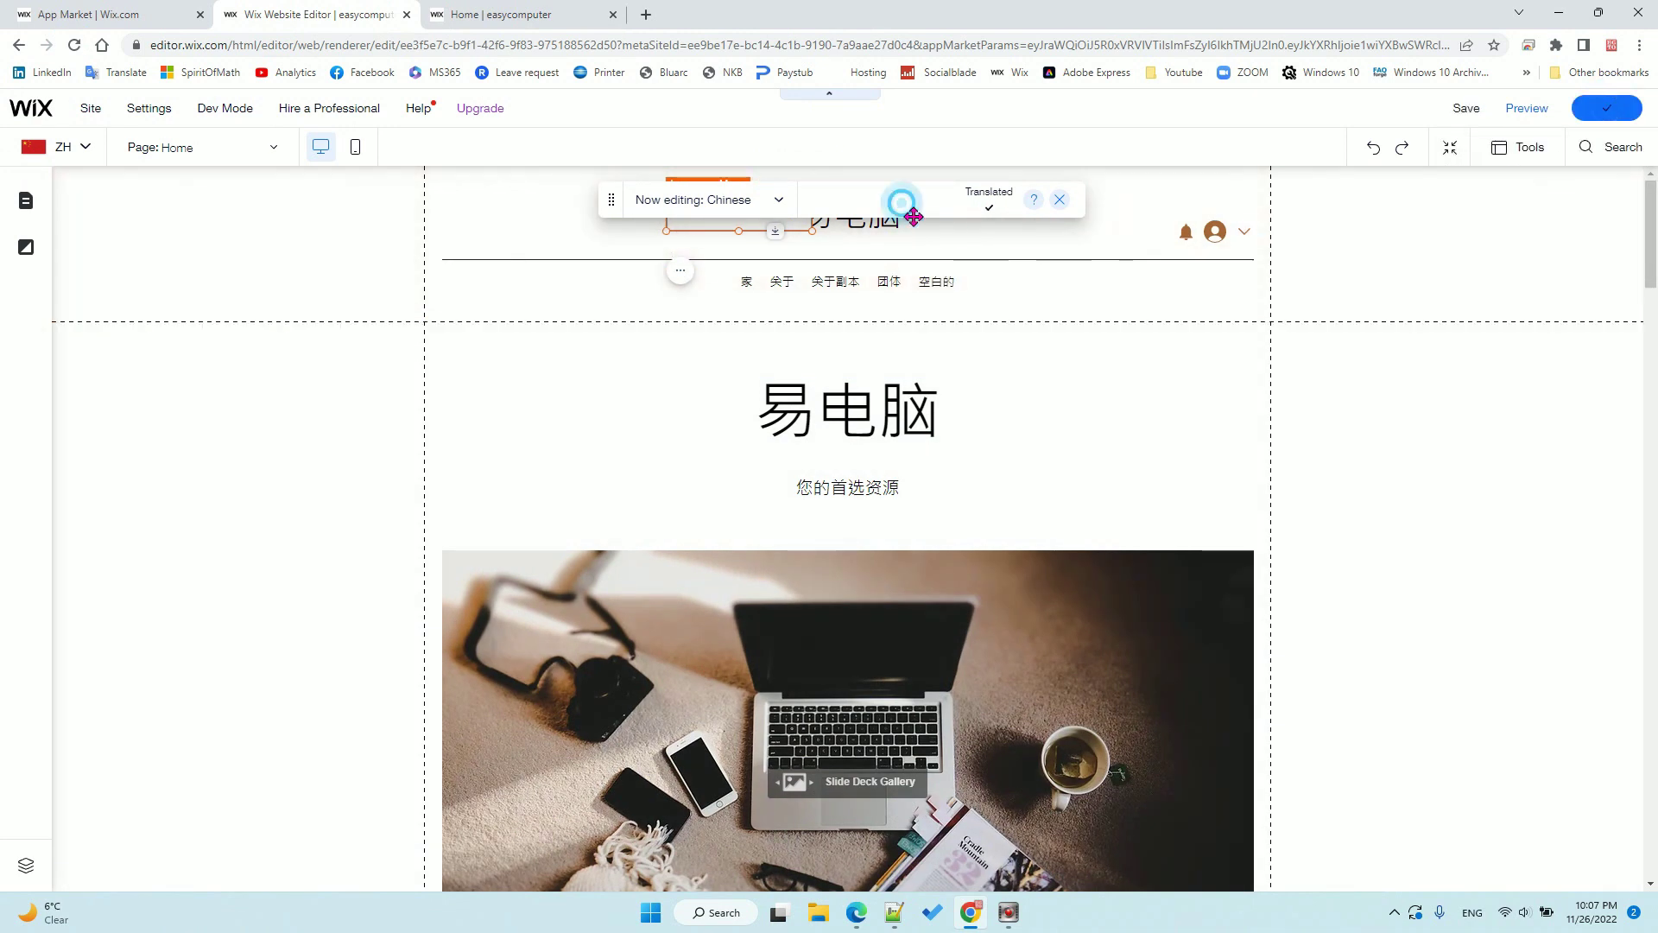
drag(677, 204, 525, 207)
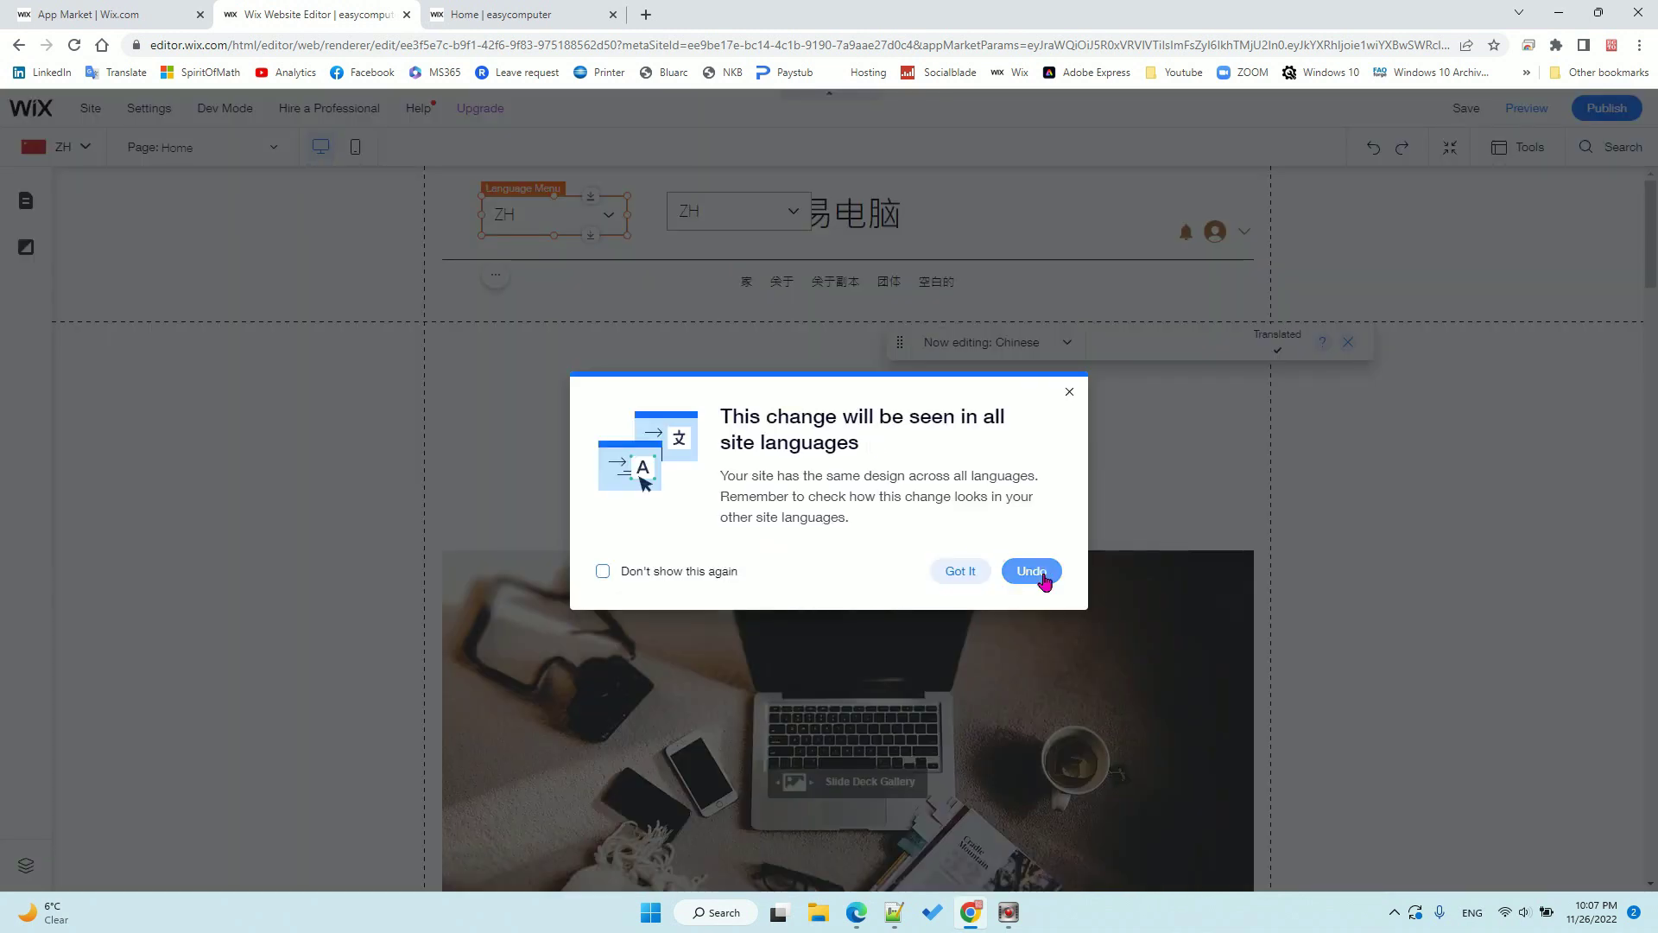
Delete the duplicate language menu beside the site title, accepting the all-languages warning.
click(957, 571)
click(734, 212)
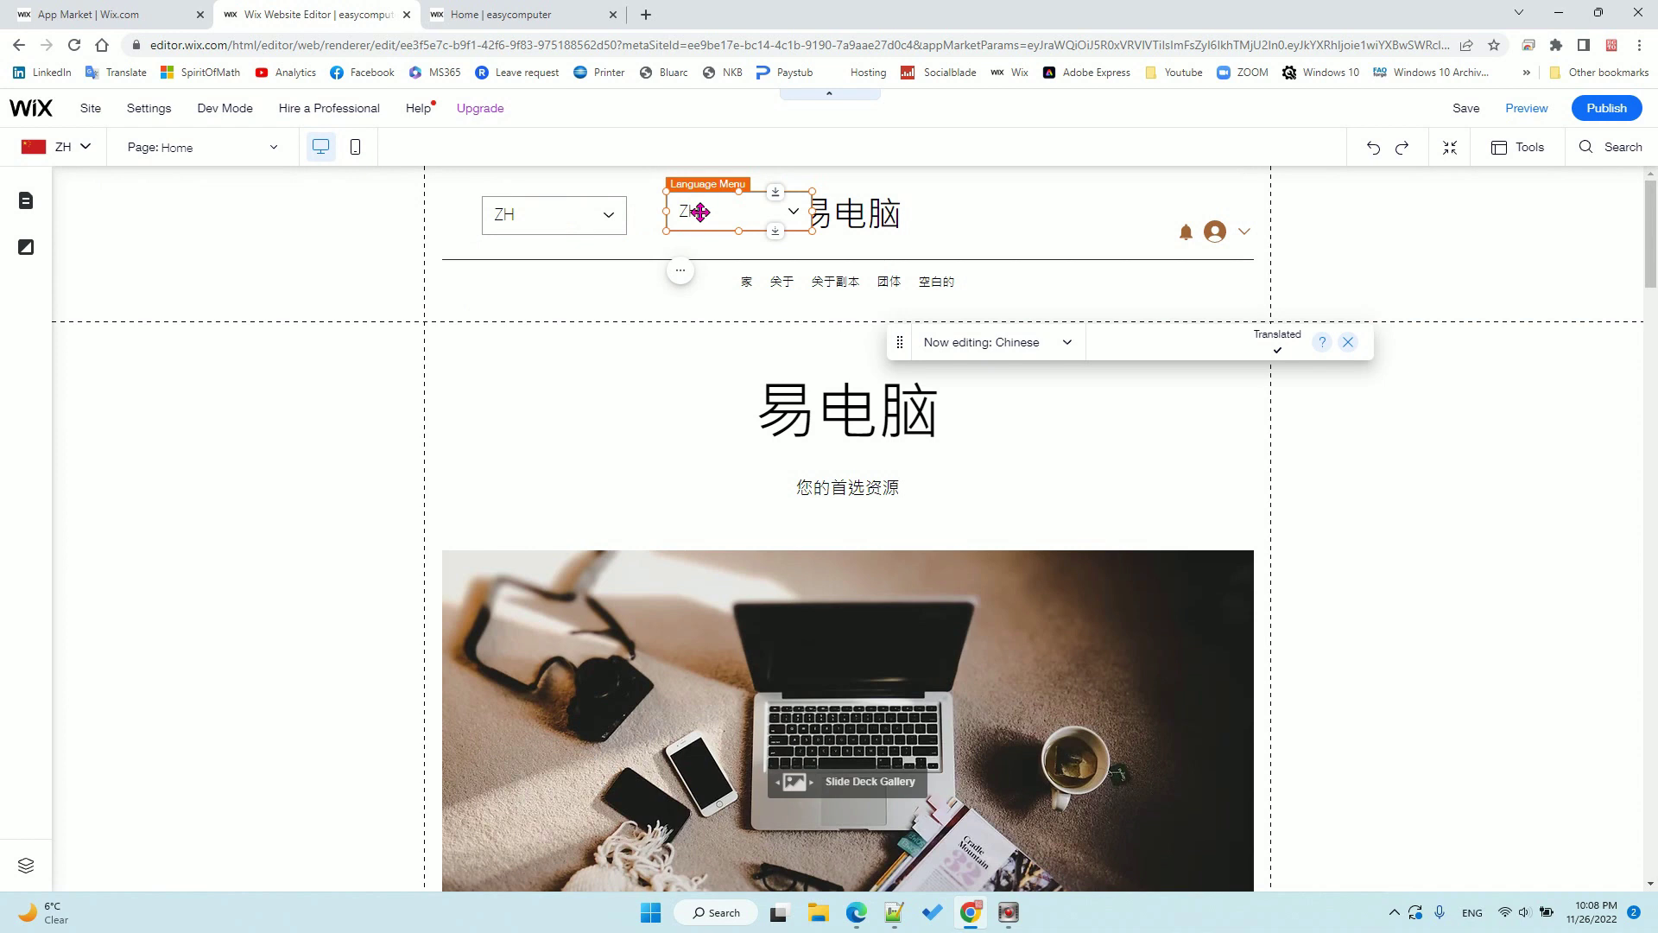
key(Delete)
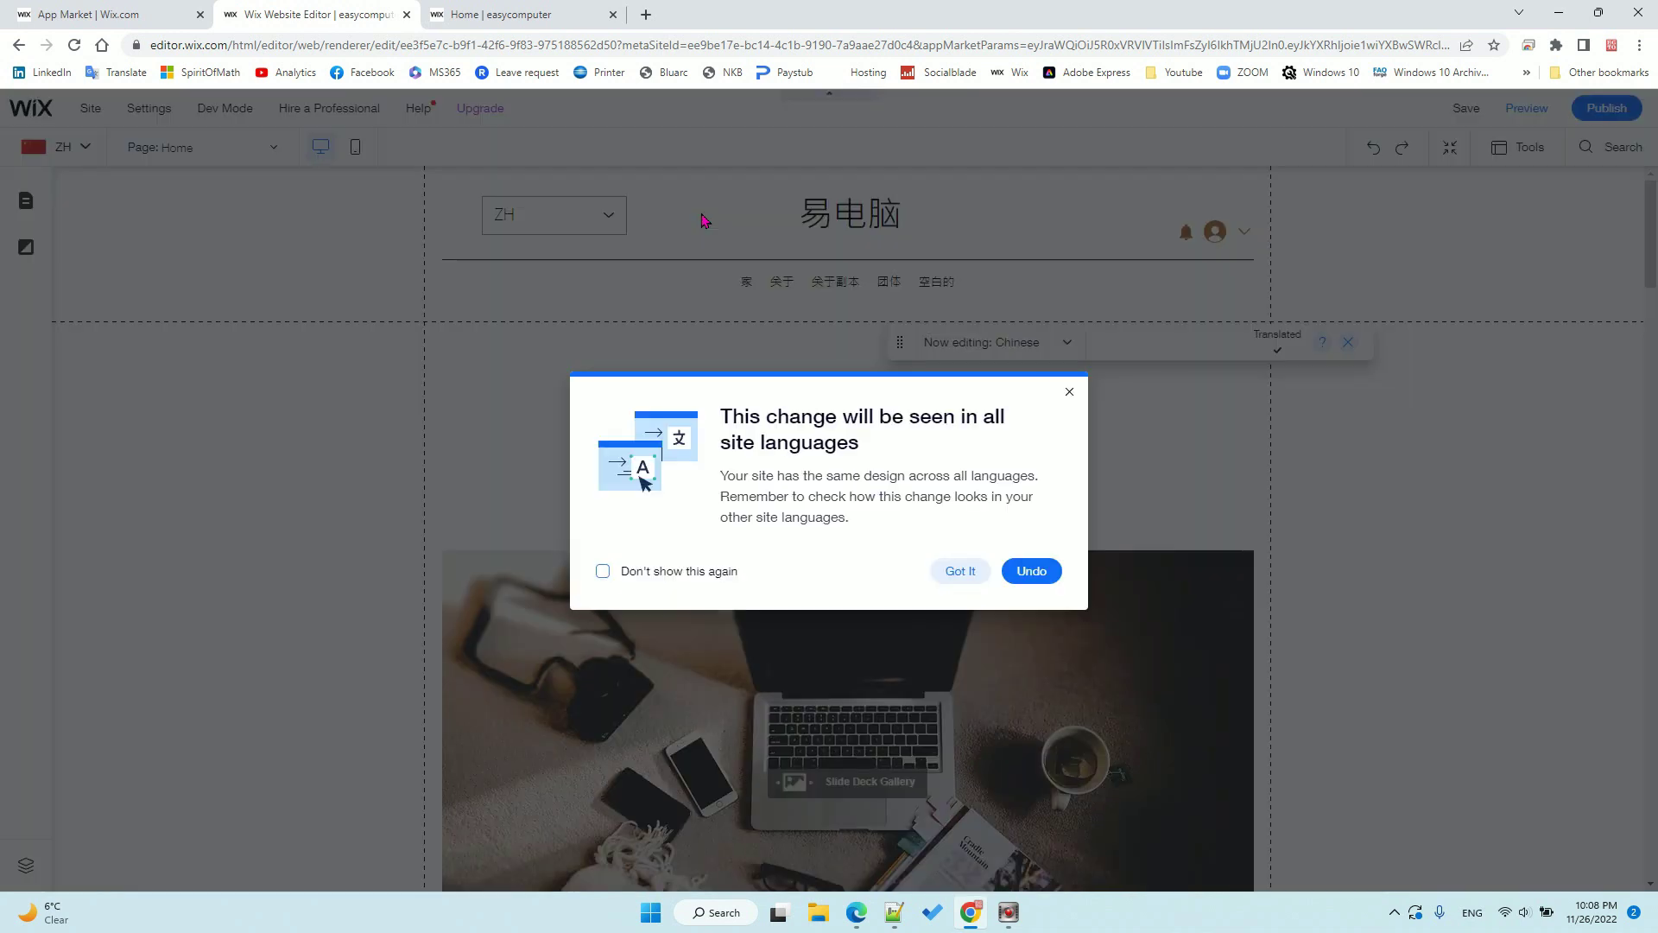
click(1025, 577)
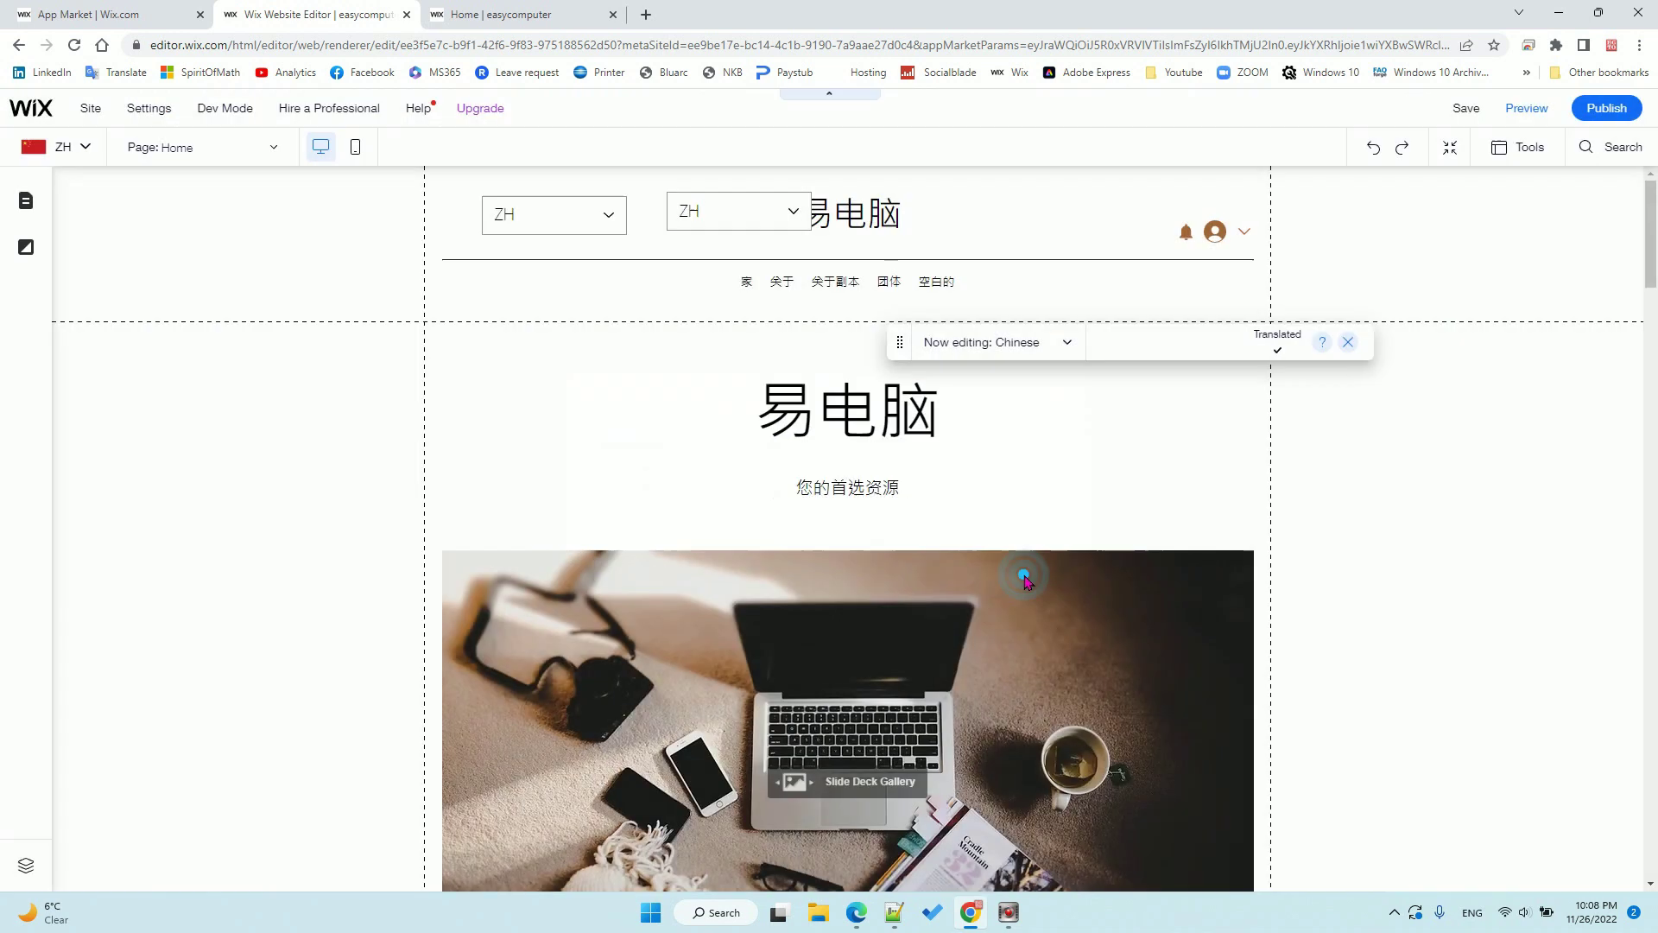
click(719, 211)
key(Delete)
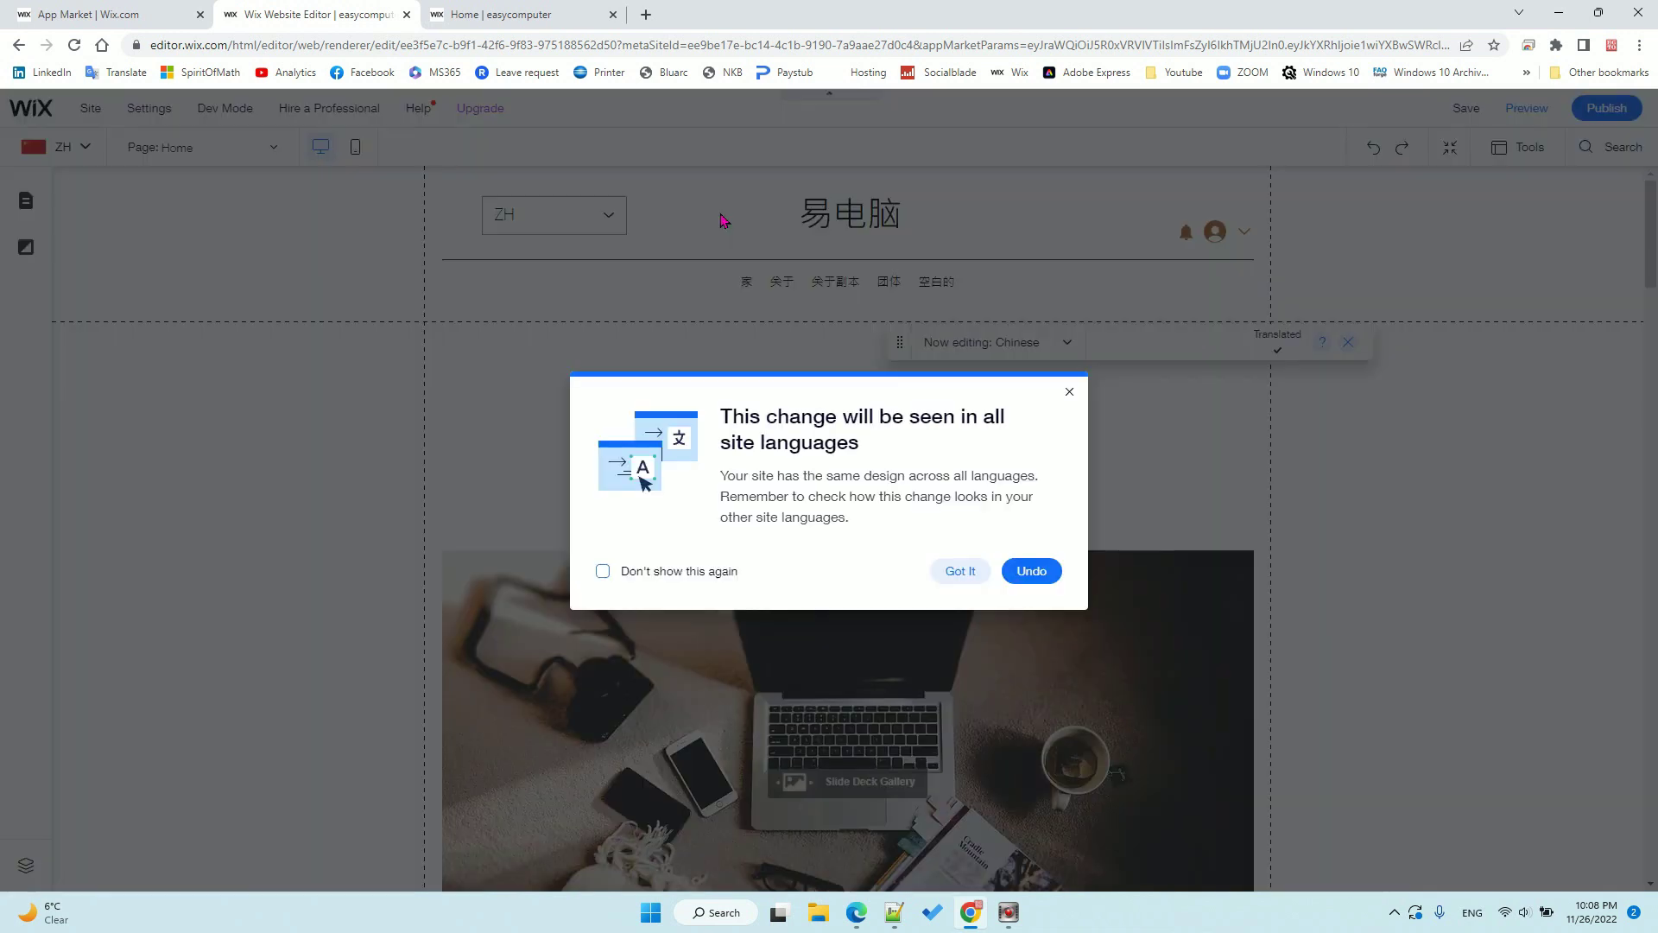
click(958, 571)
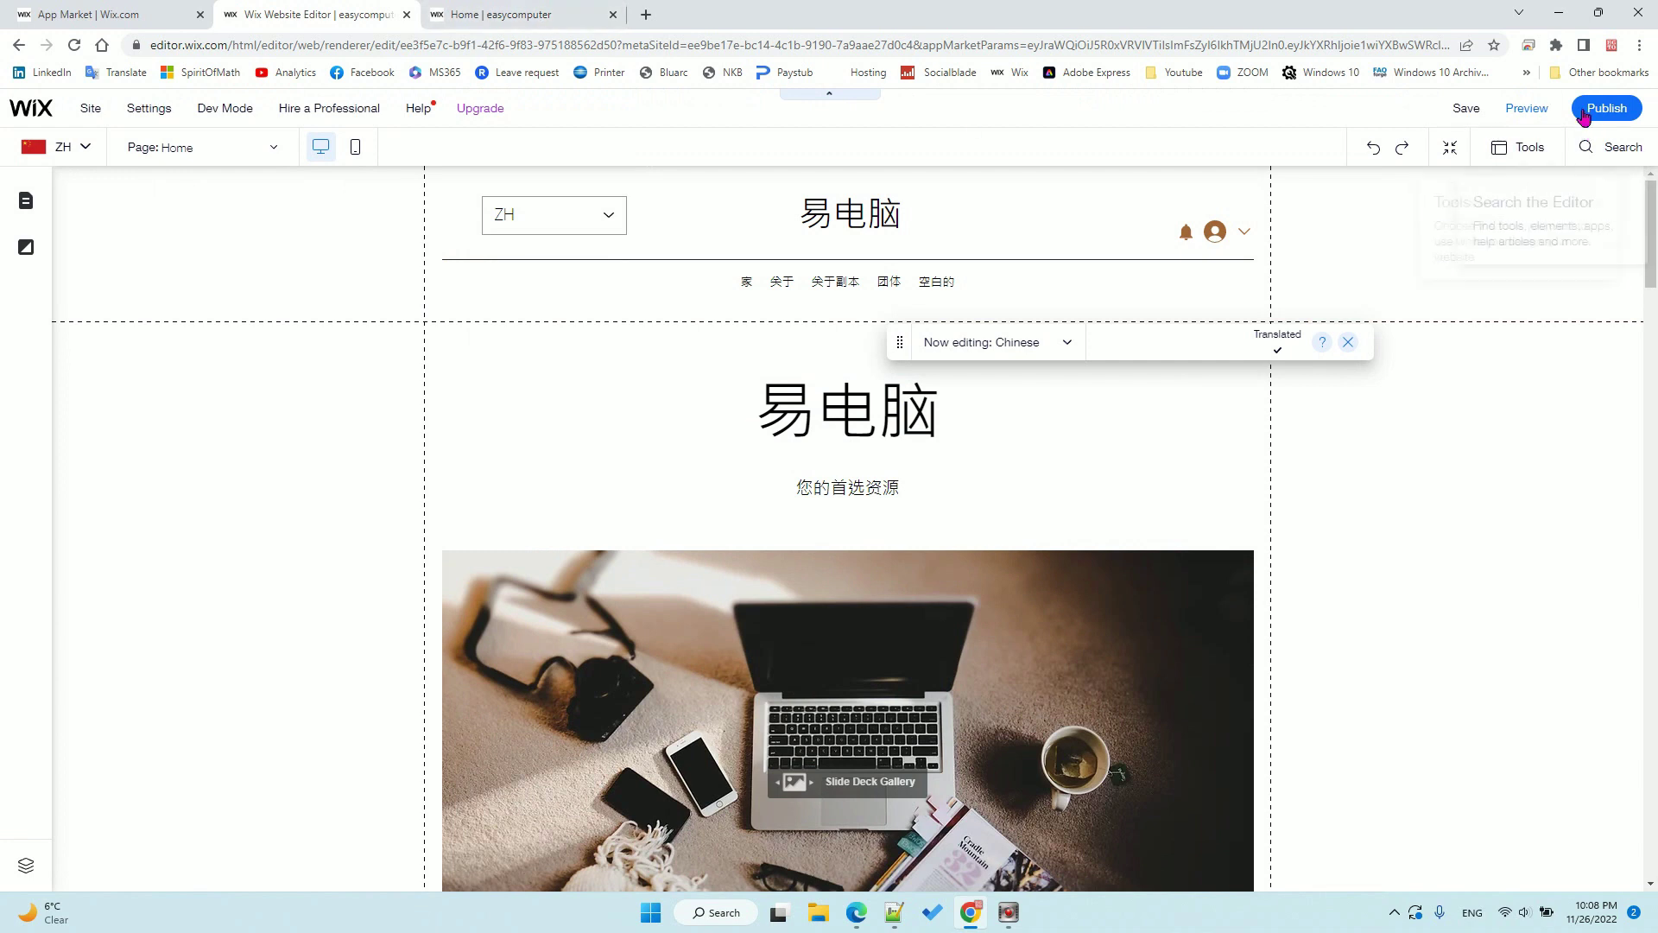
Save the site with Ctrl+S and reload the live site.
key(ctrl+s)
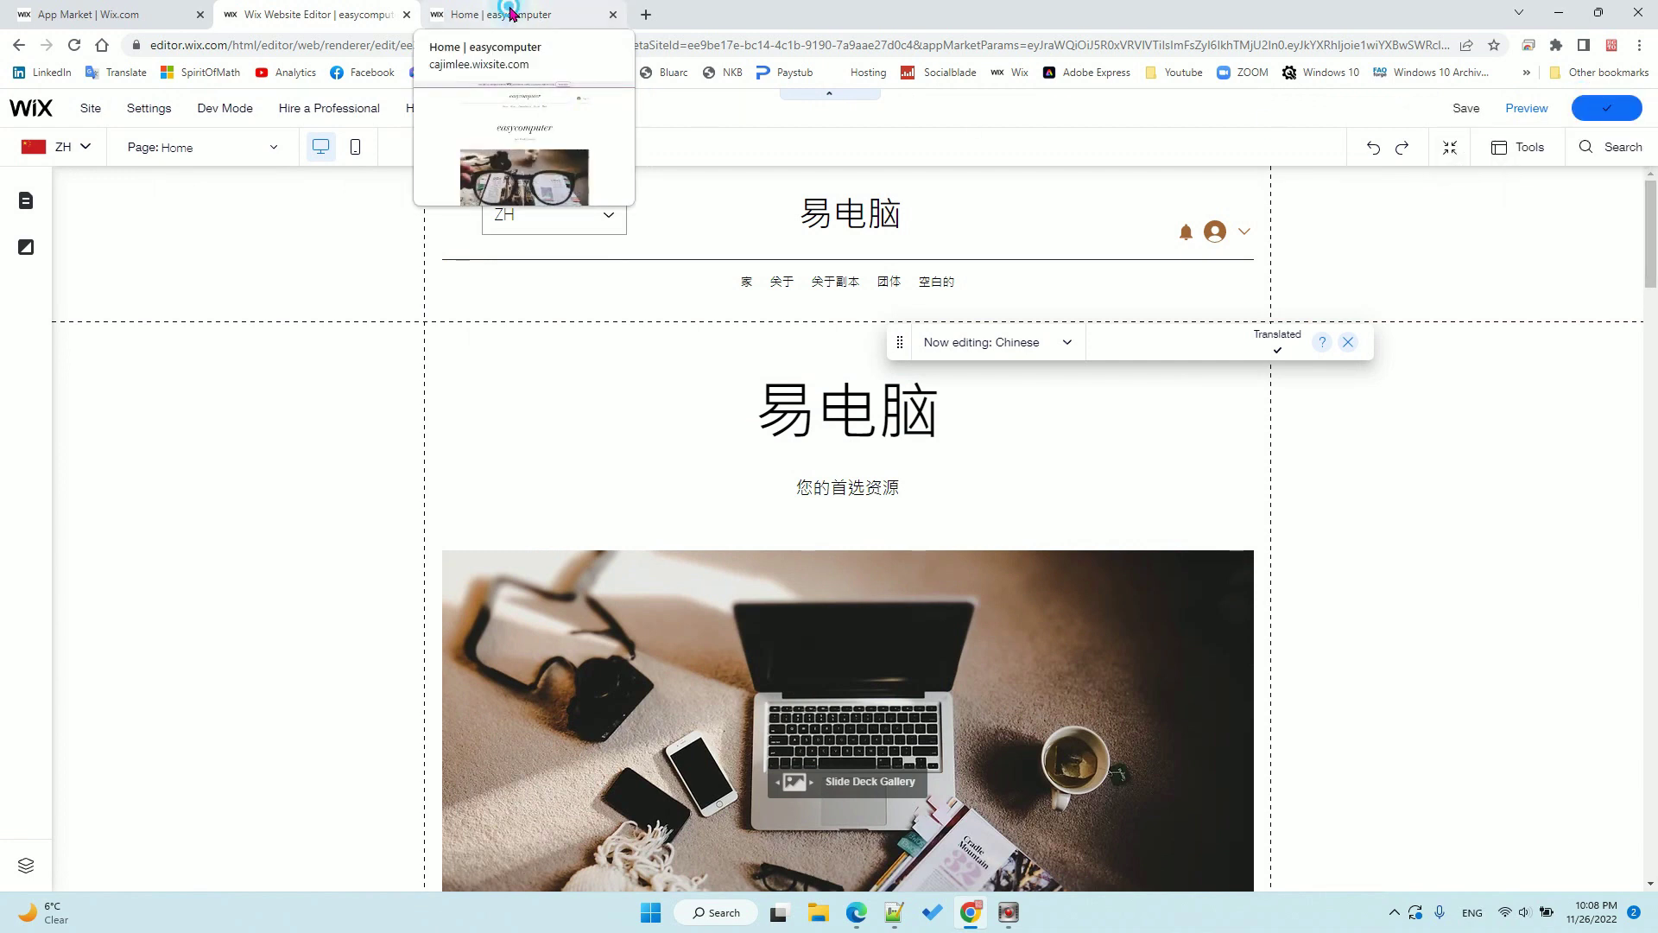
click(512, 12)
click(75, 48)
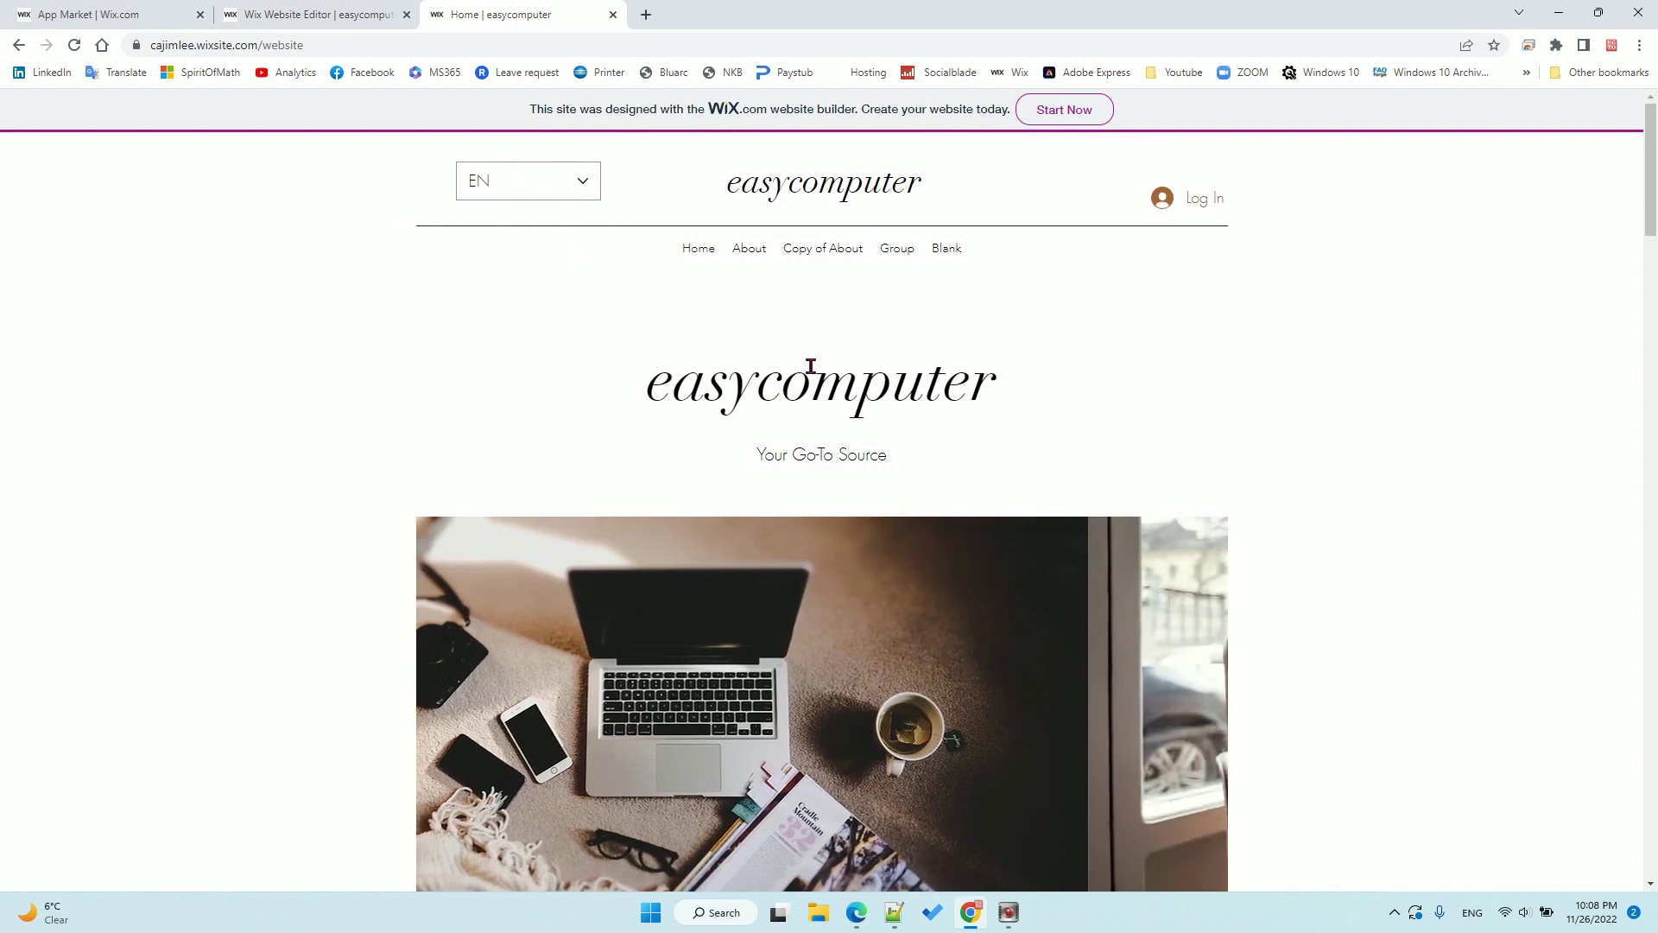
Open My Test Event on the live site and switch its language to ZH.
scroll(811, 366, down, 2)
scroll(811, 366, down, 20)
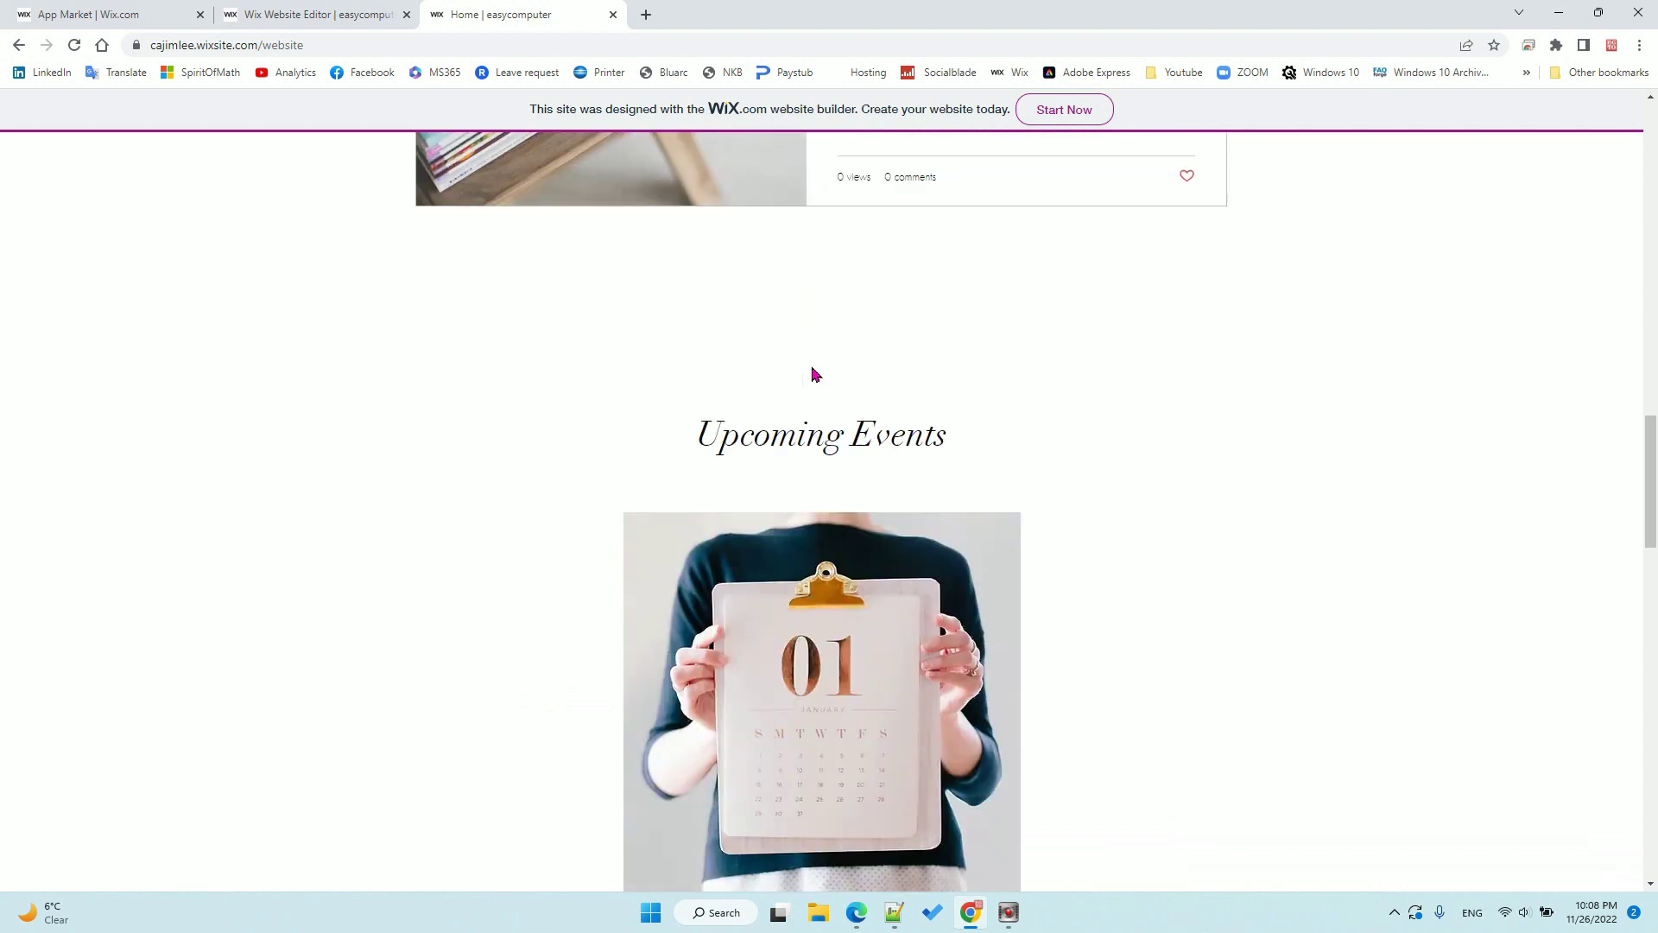
click(1006, 481)
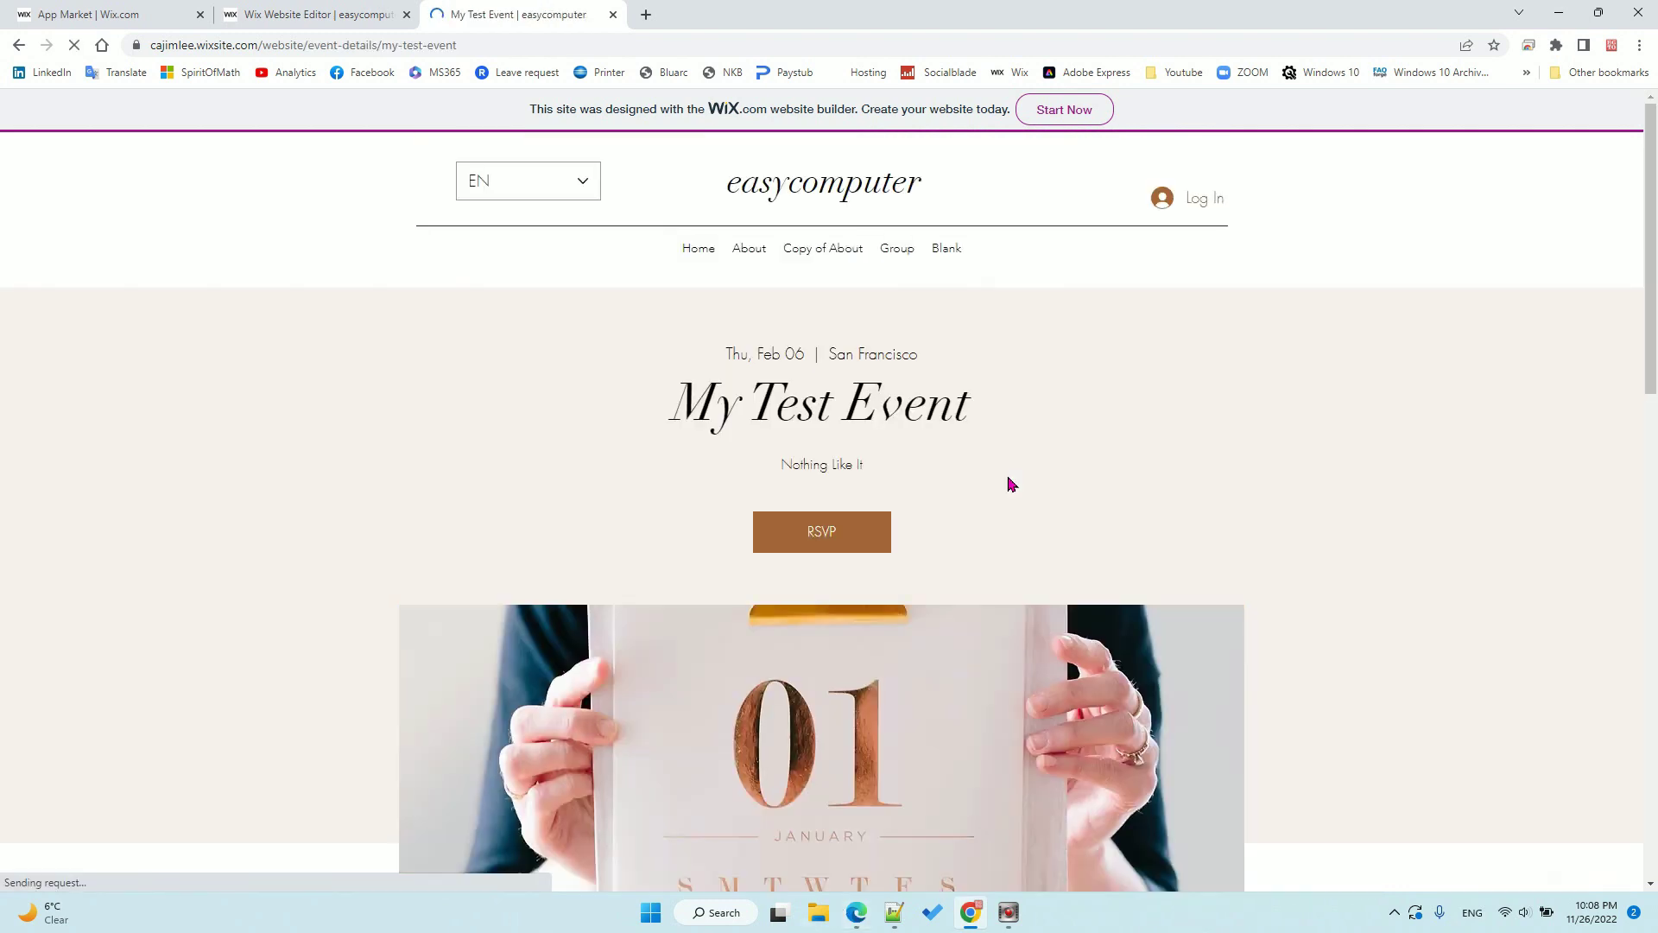
click(562, 184)
click(526, 228)
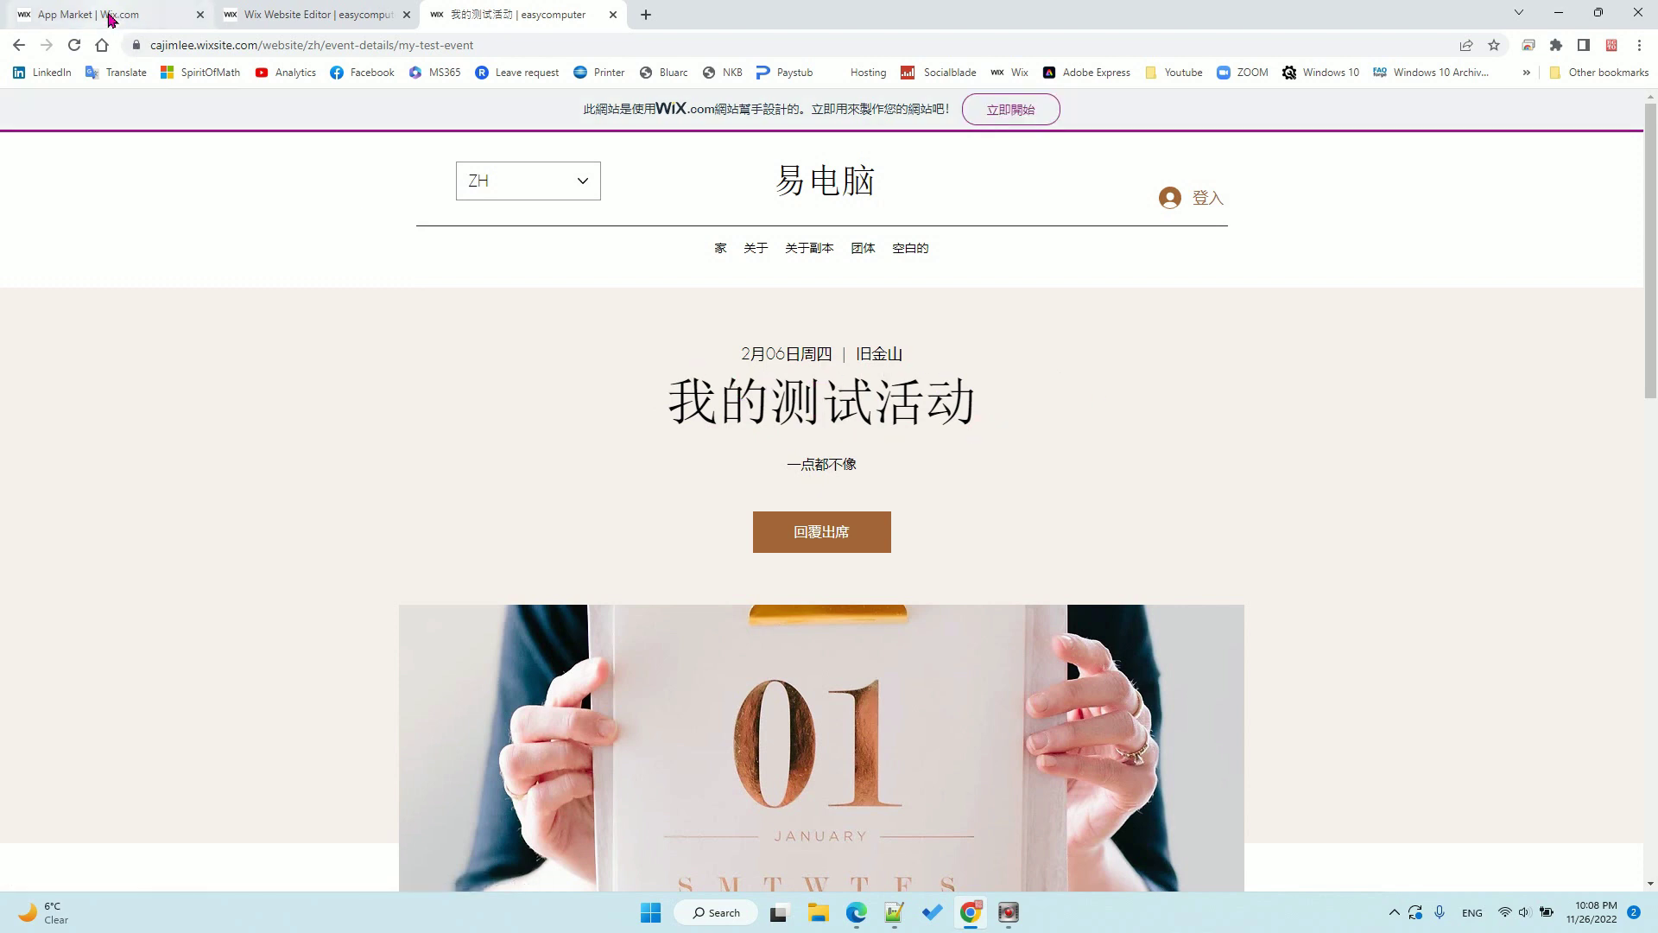
click(110, 19)
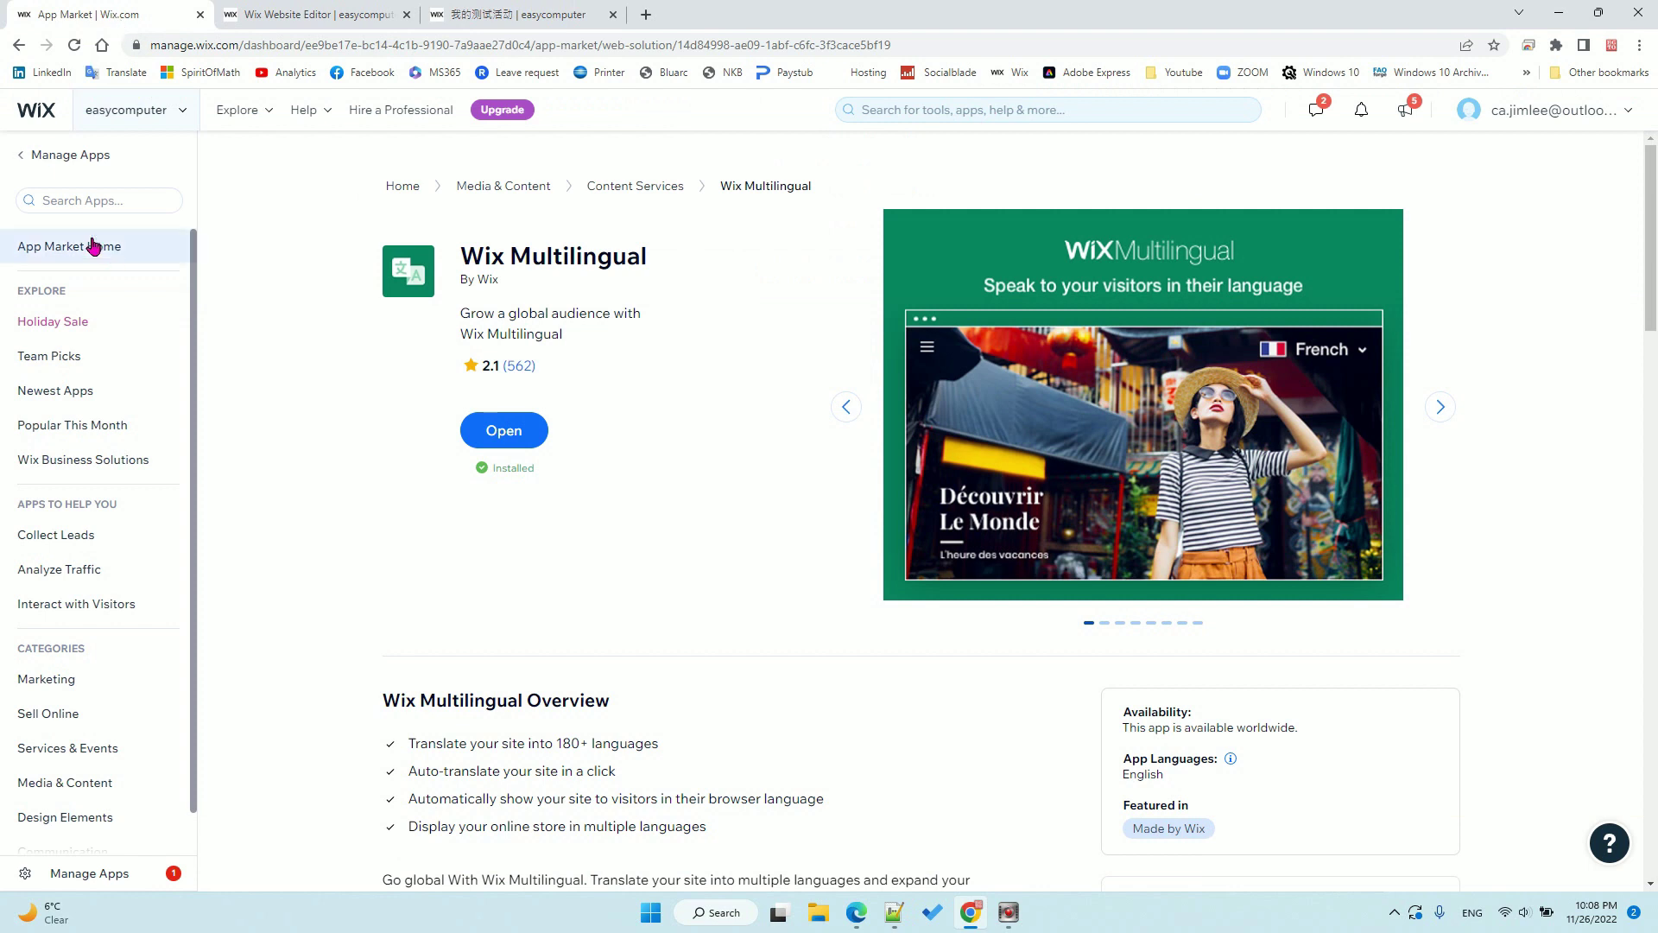
Go to Manage Apps and open Multilingual from the dashboard sidebar.
click(47, 156)
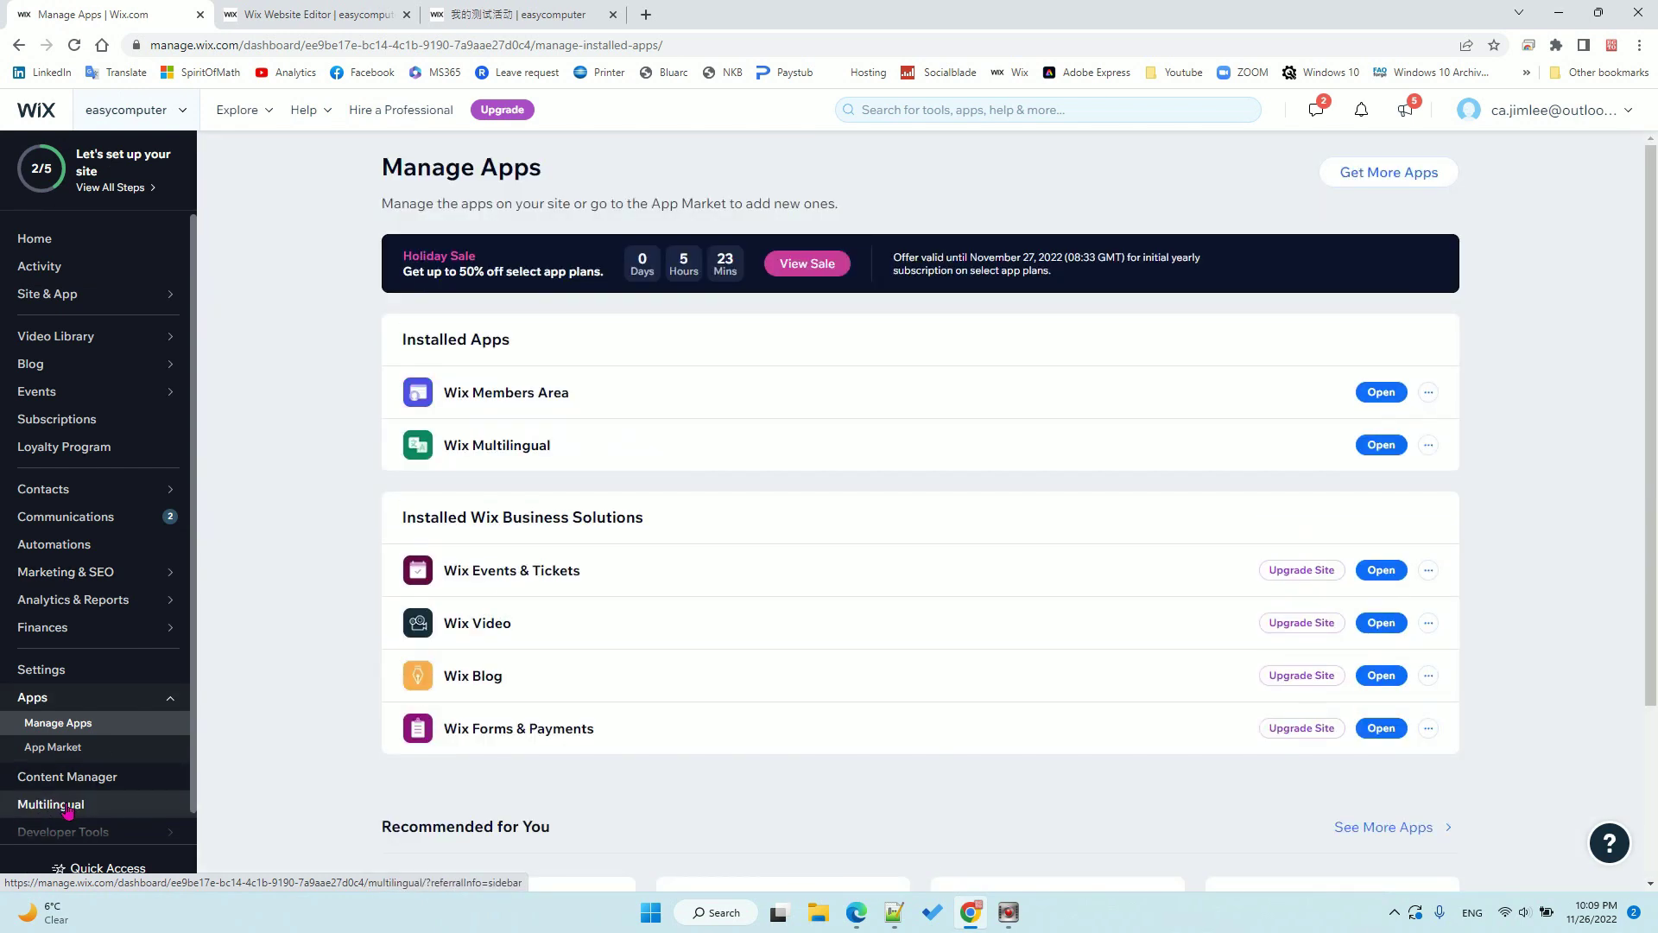
click(68, 806)
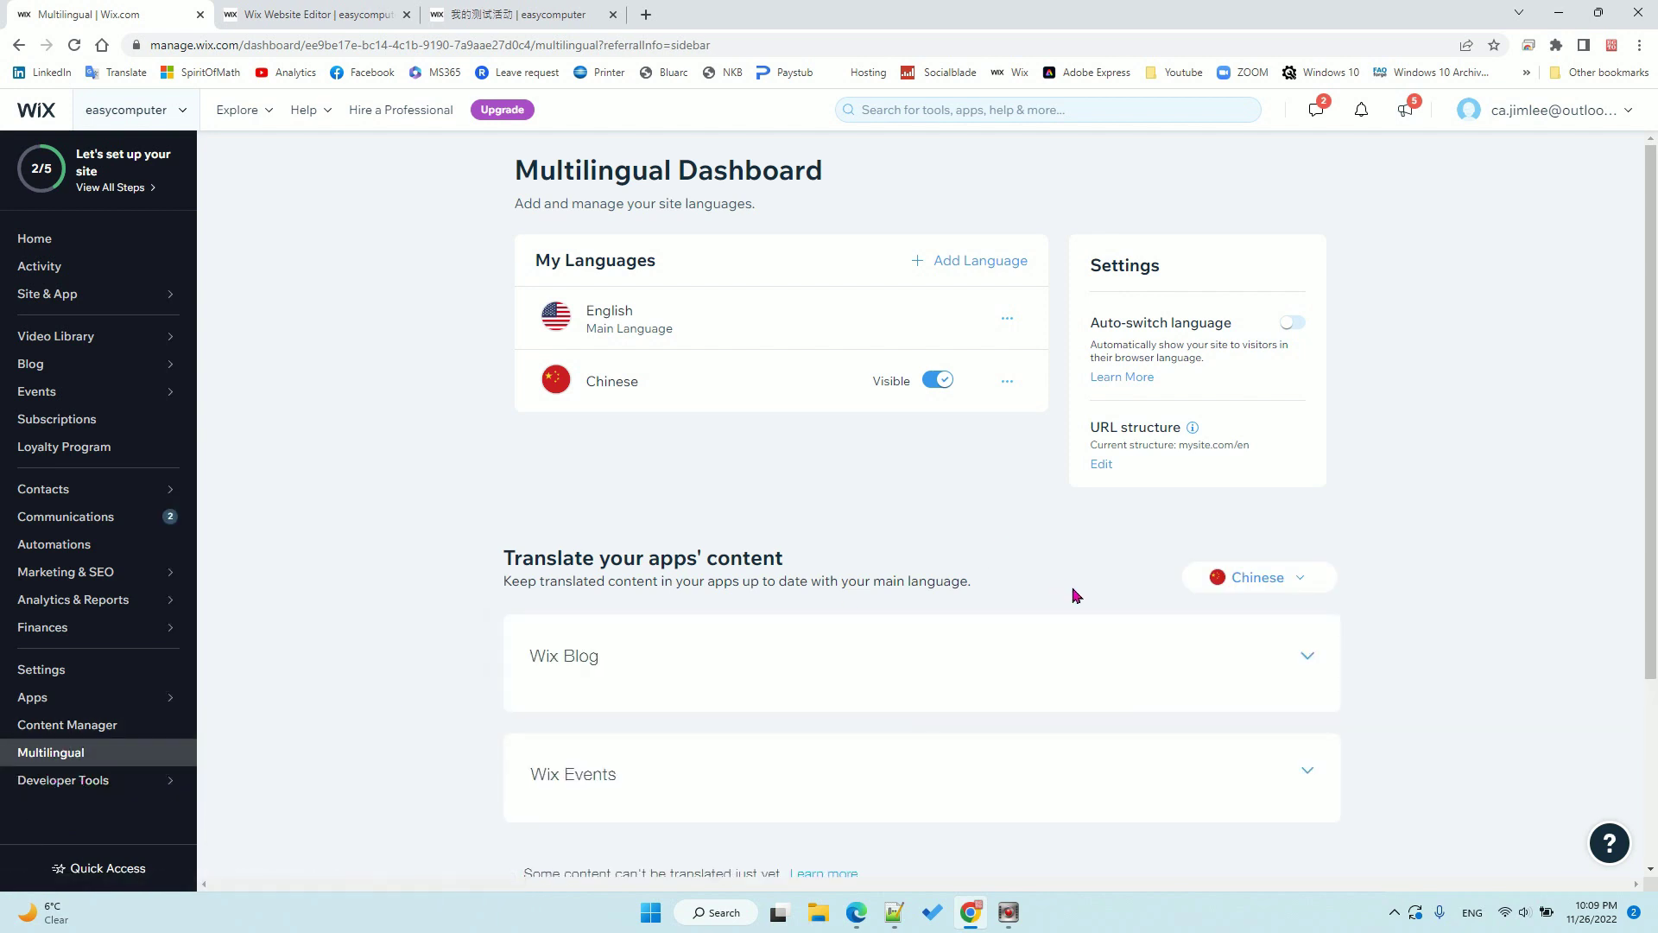
scroll(993, 617, down, 2)
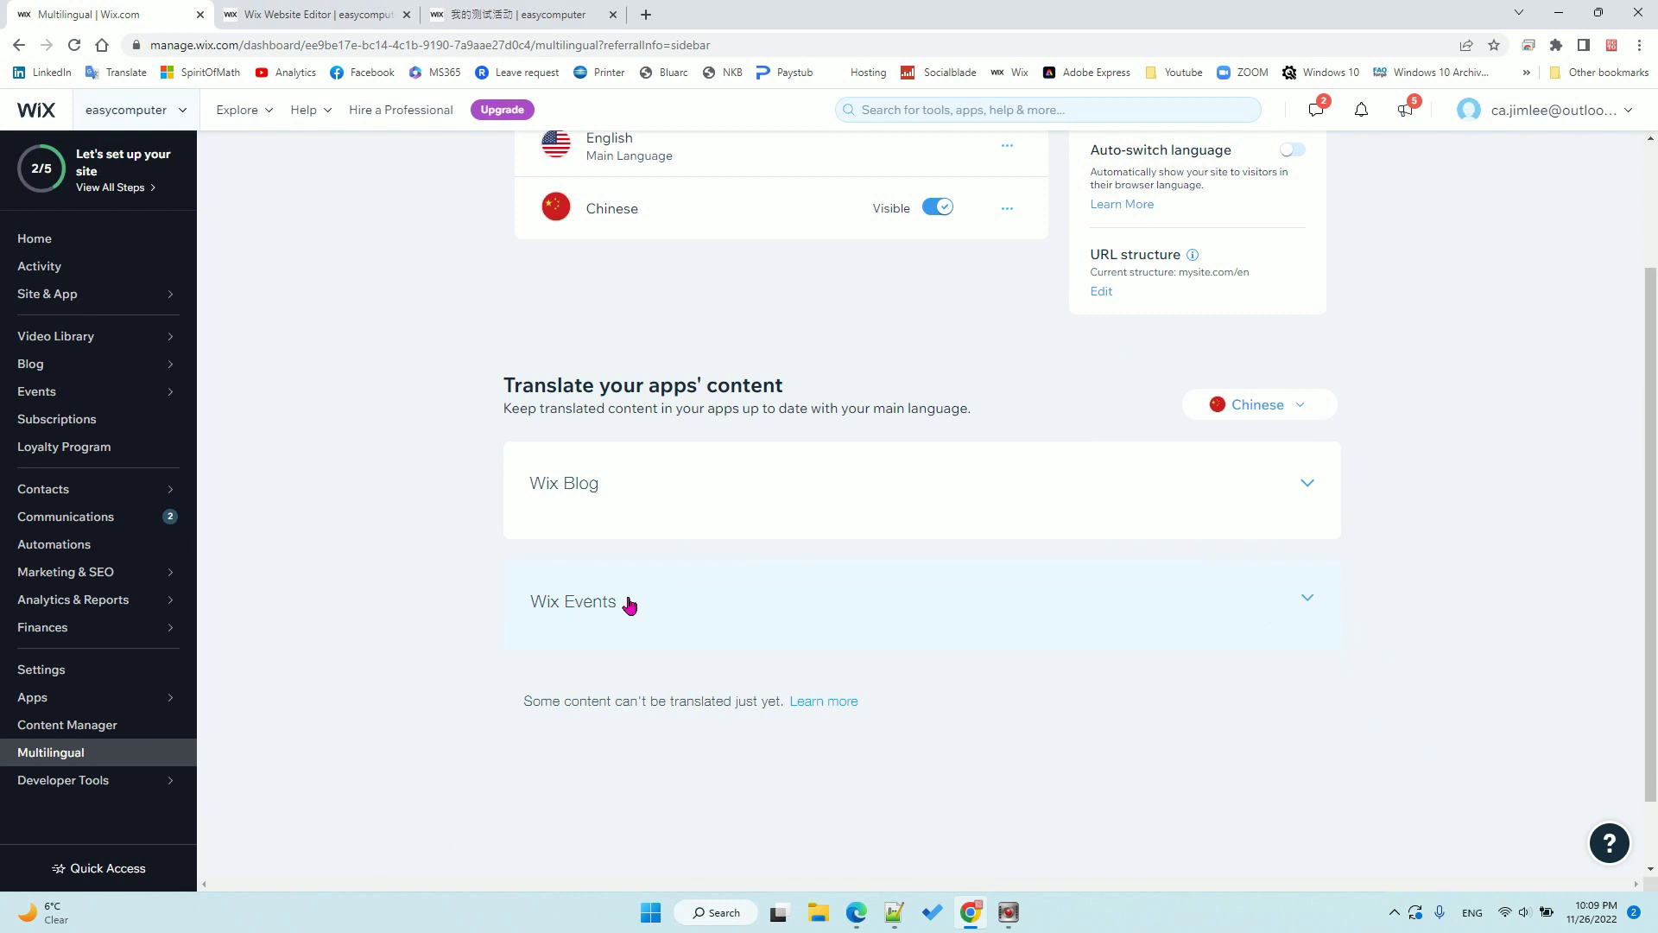
Expand Wix Events, open its Chinese translations, and select My Test Event.
click(1285, 596)
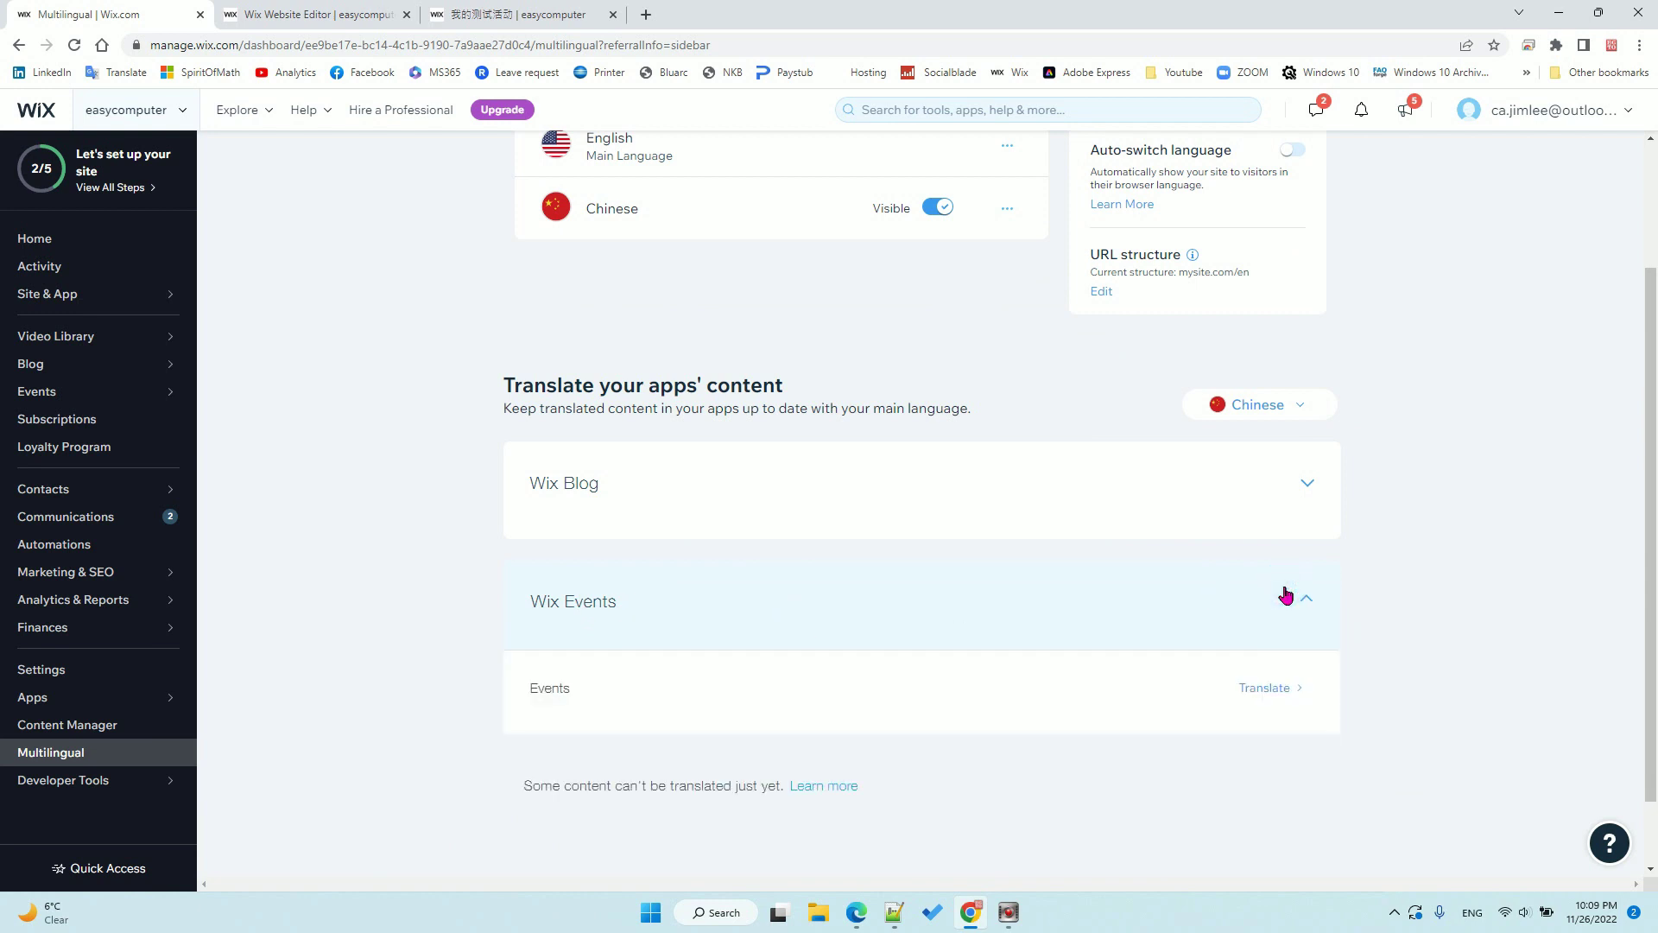
click(1274, 688)
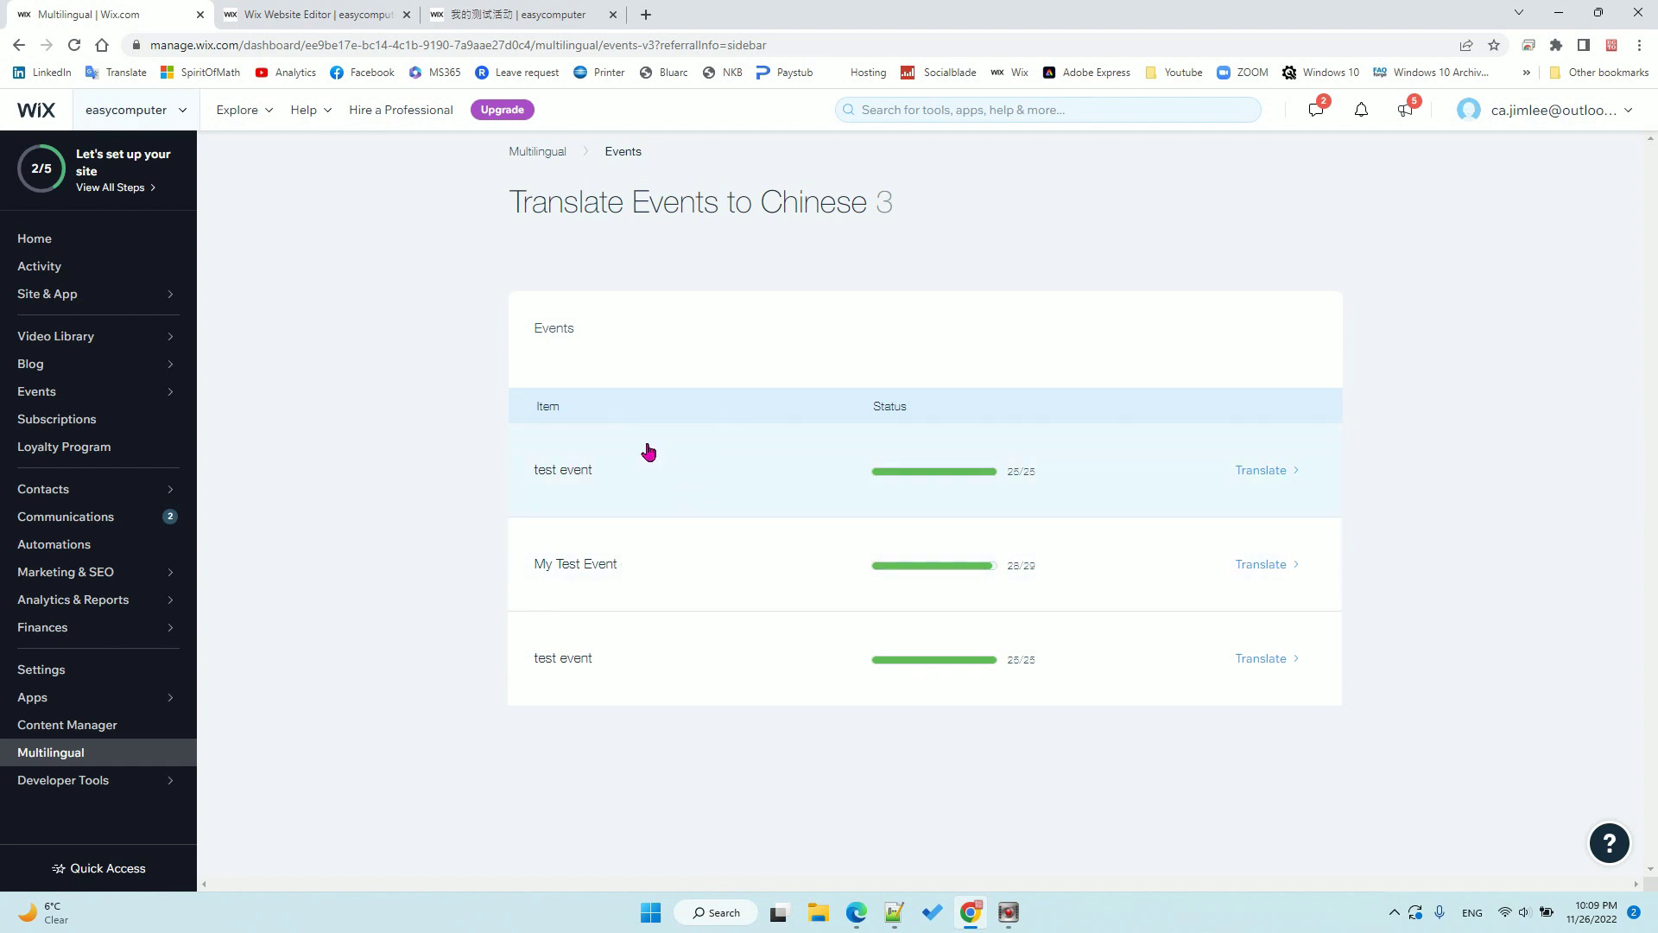
click(1262, 565)
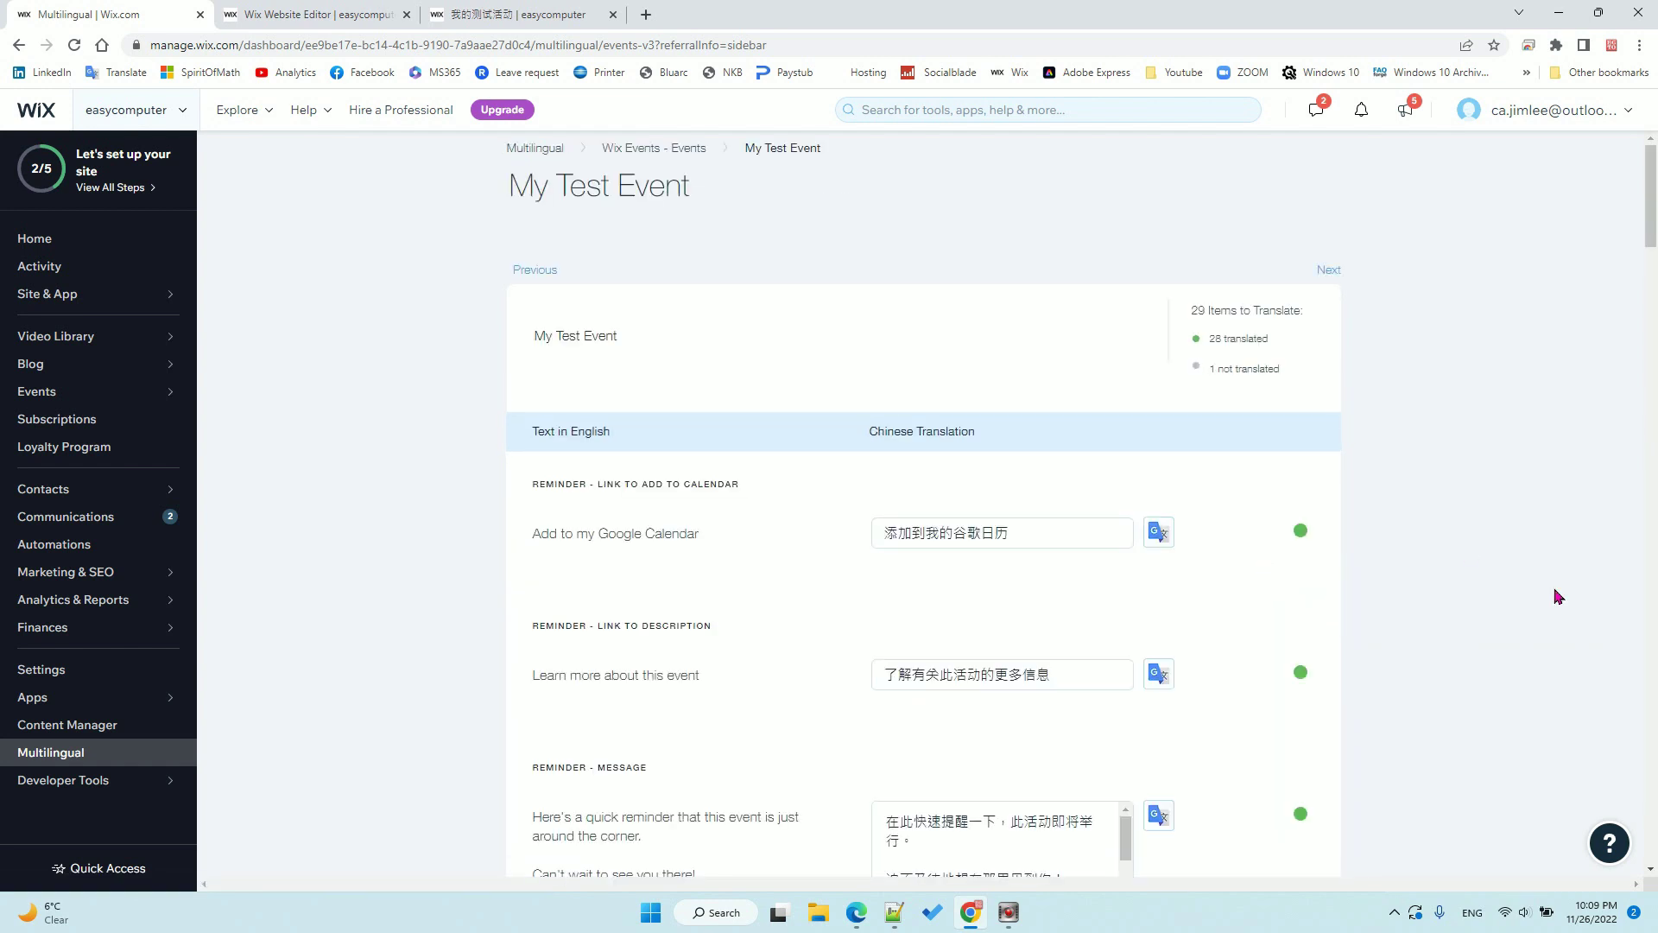
Review My Test Event's Chinese reminder, cancellation and confirmation email translations, then open the find bar.
scroll(1557, 597, down, 1)
scroll(1557, 597, down, 2)
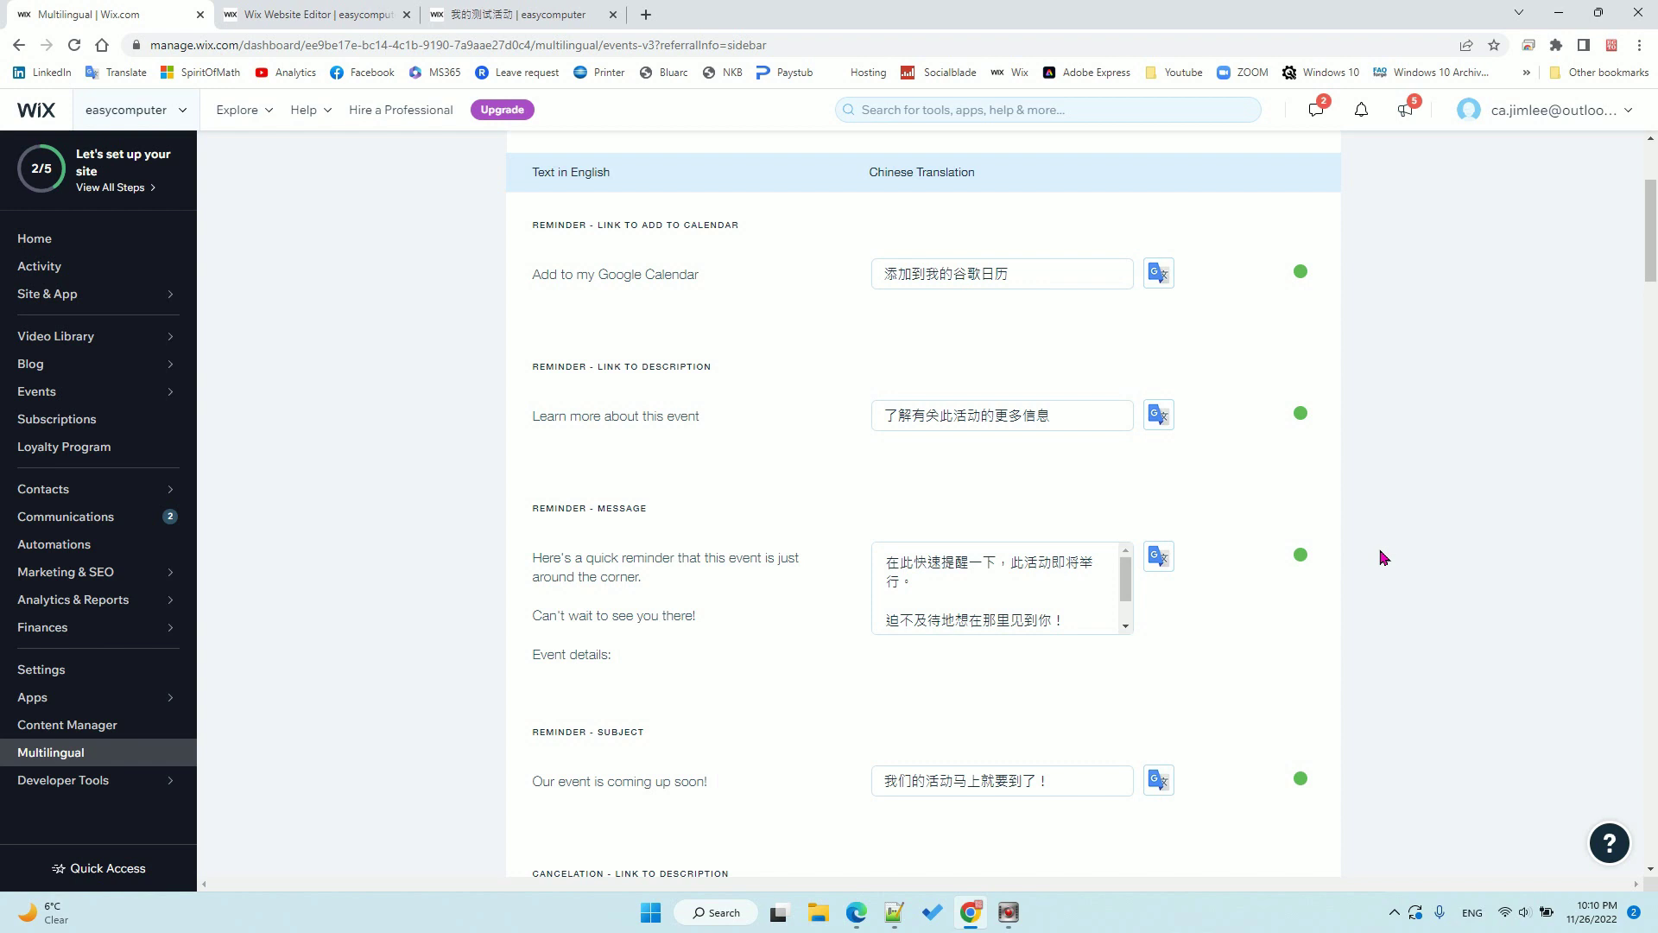
scroll(1245, 417, down, 1)
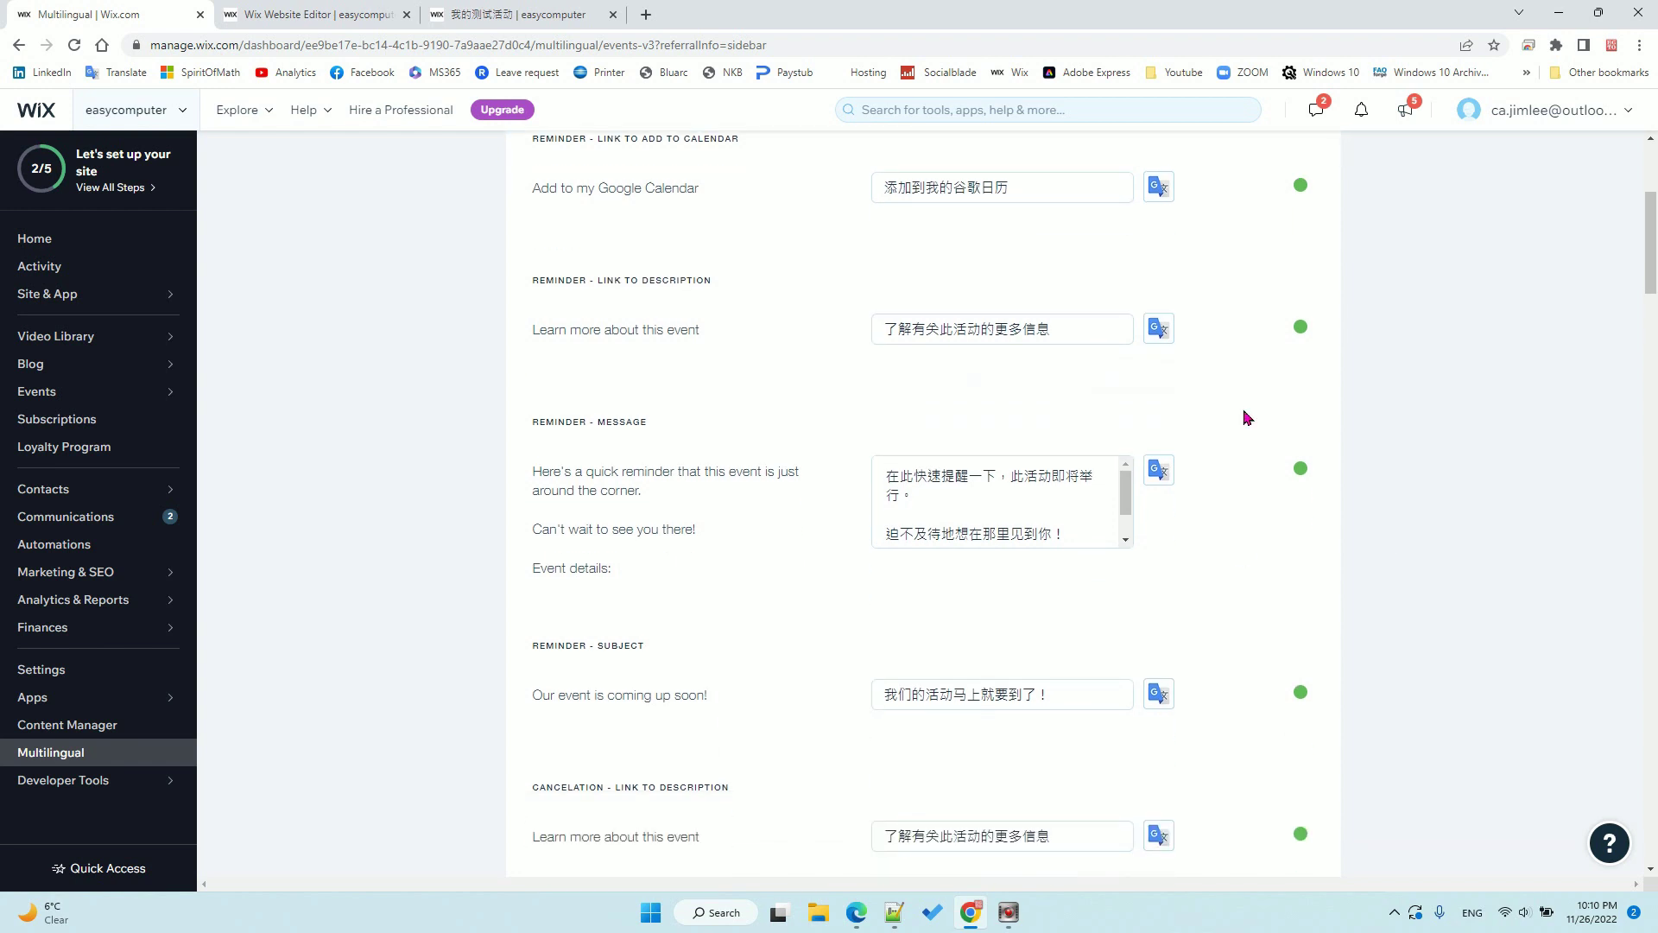
scroll(1245, 417, down, 4)
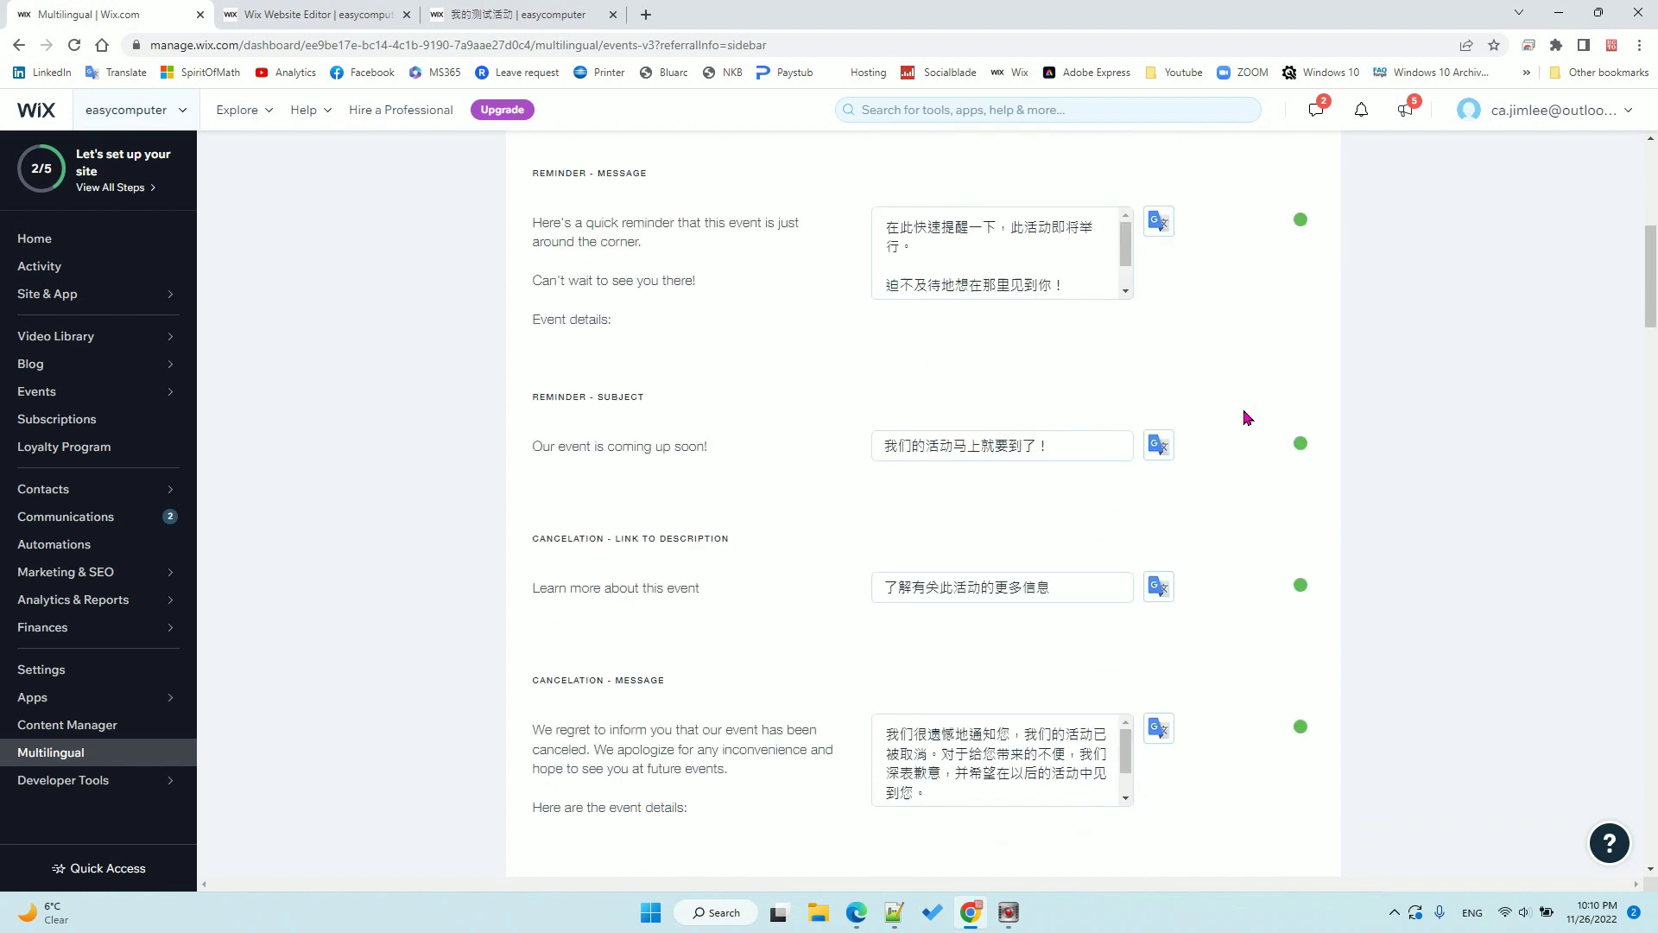
scroll(1245, 417, down, 1)
scroll(1245, 418, down, 3)
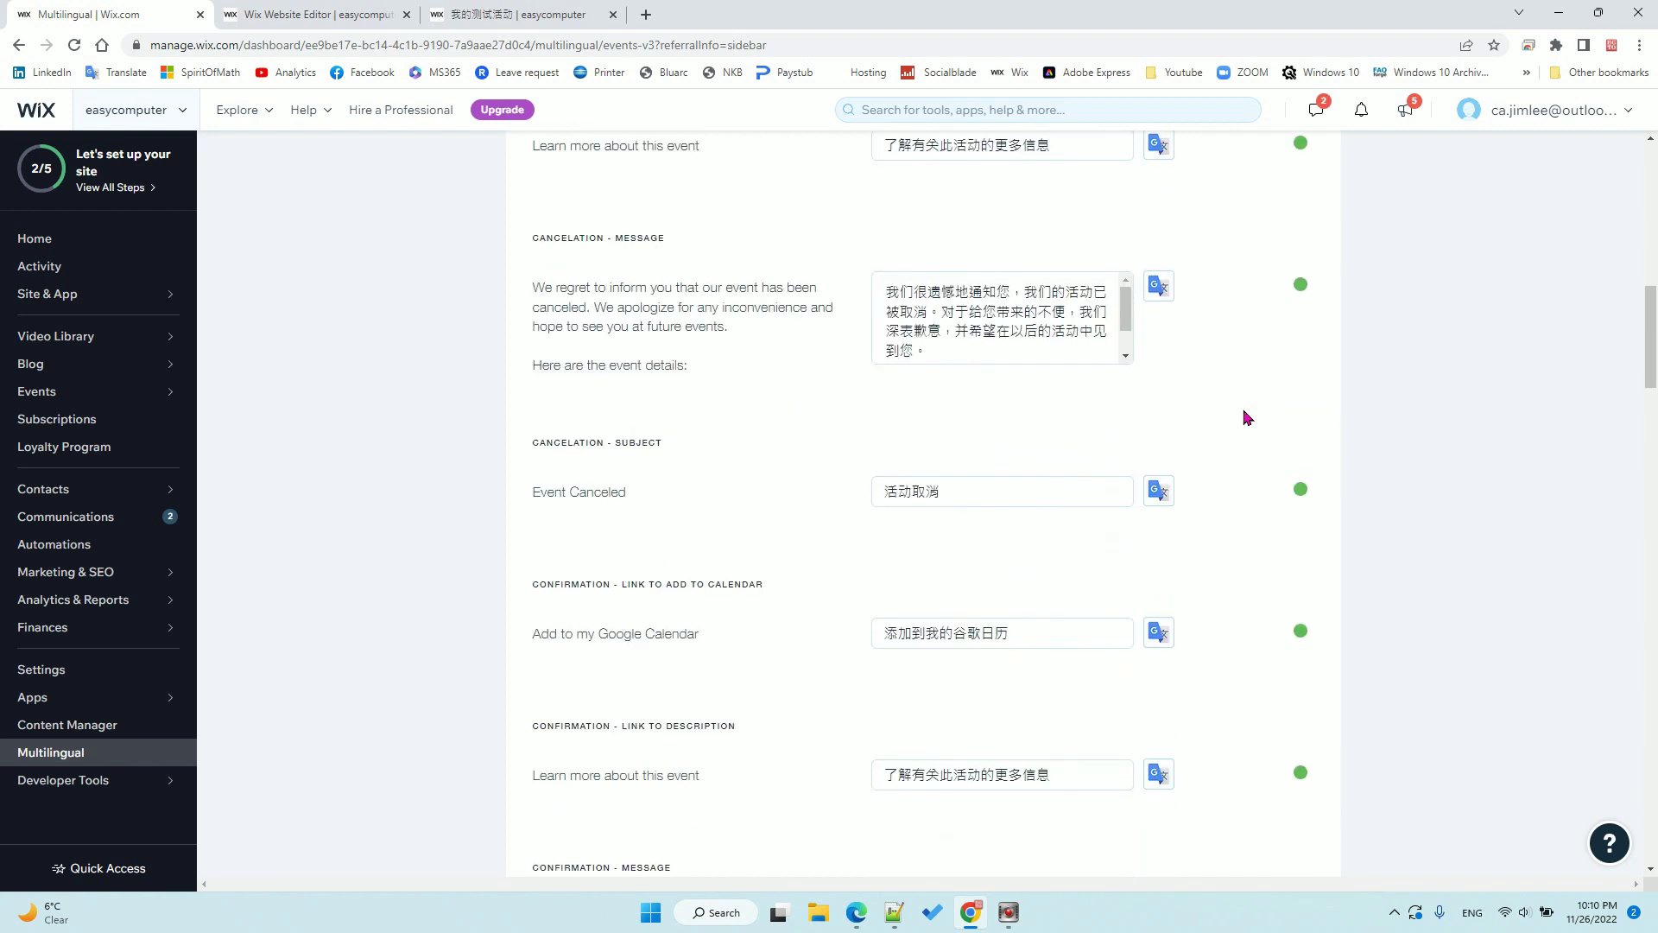
scroll(1246, 417, down, 4)
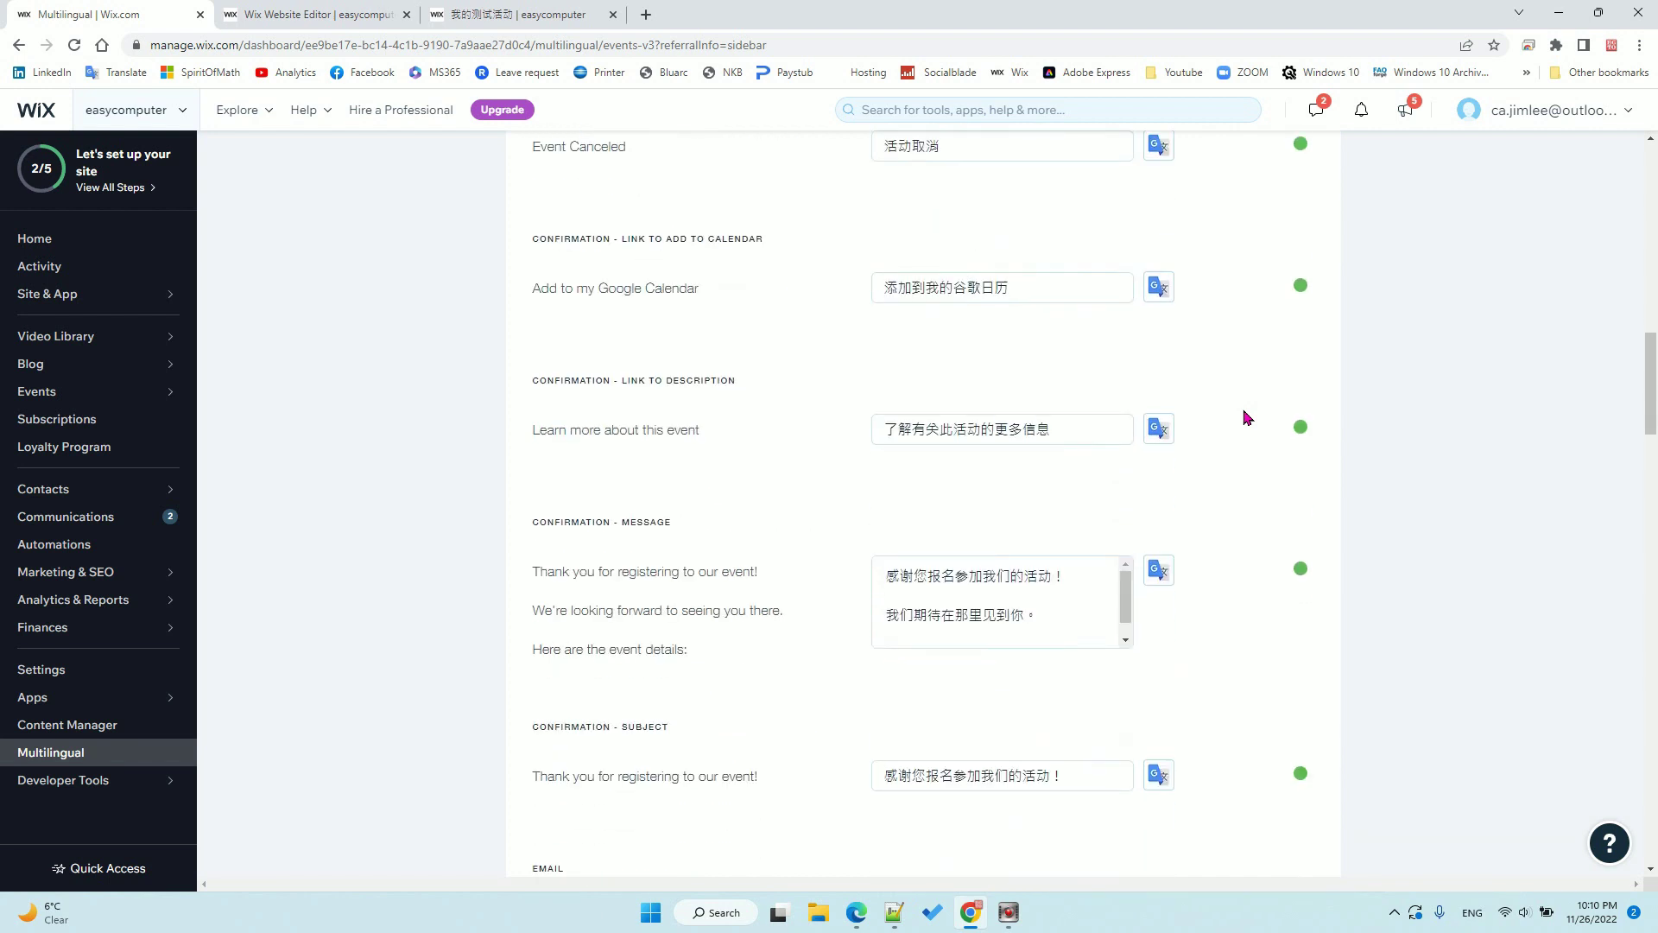
scroll(1245, 418, up, 15)
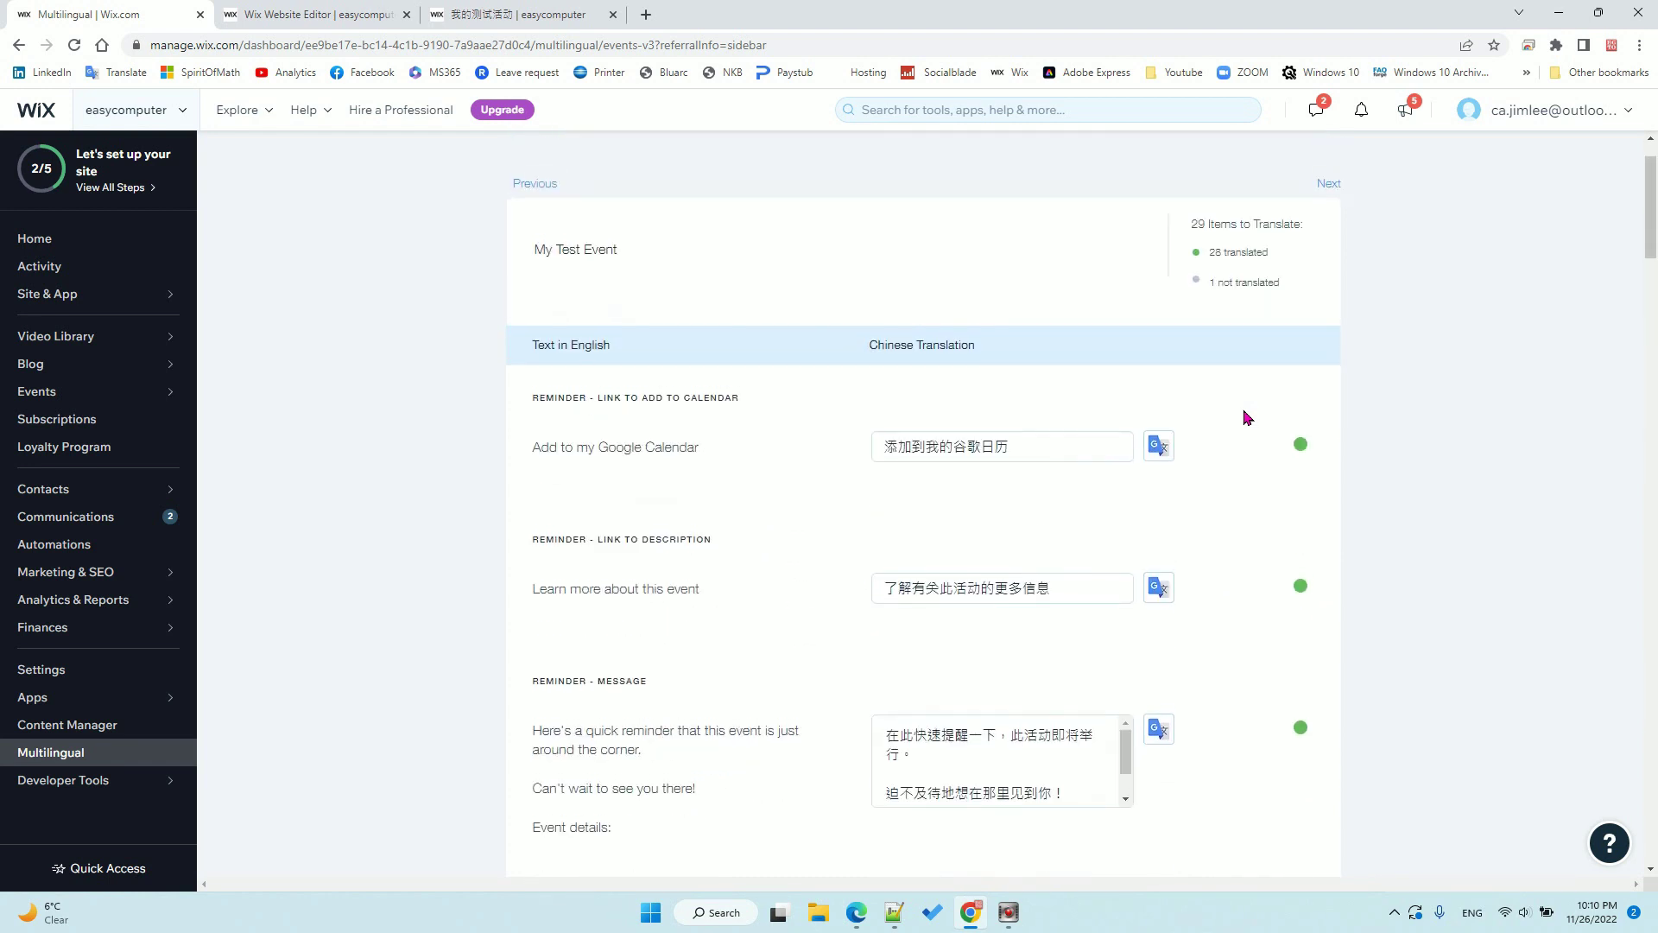
scroll(1245, 417, up, 1)
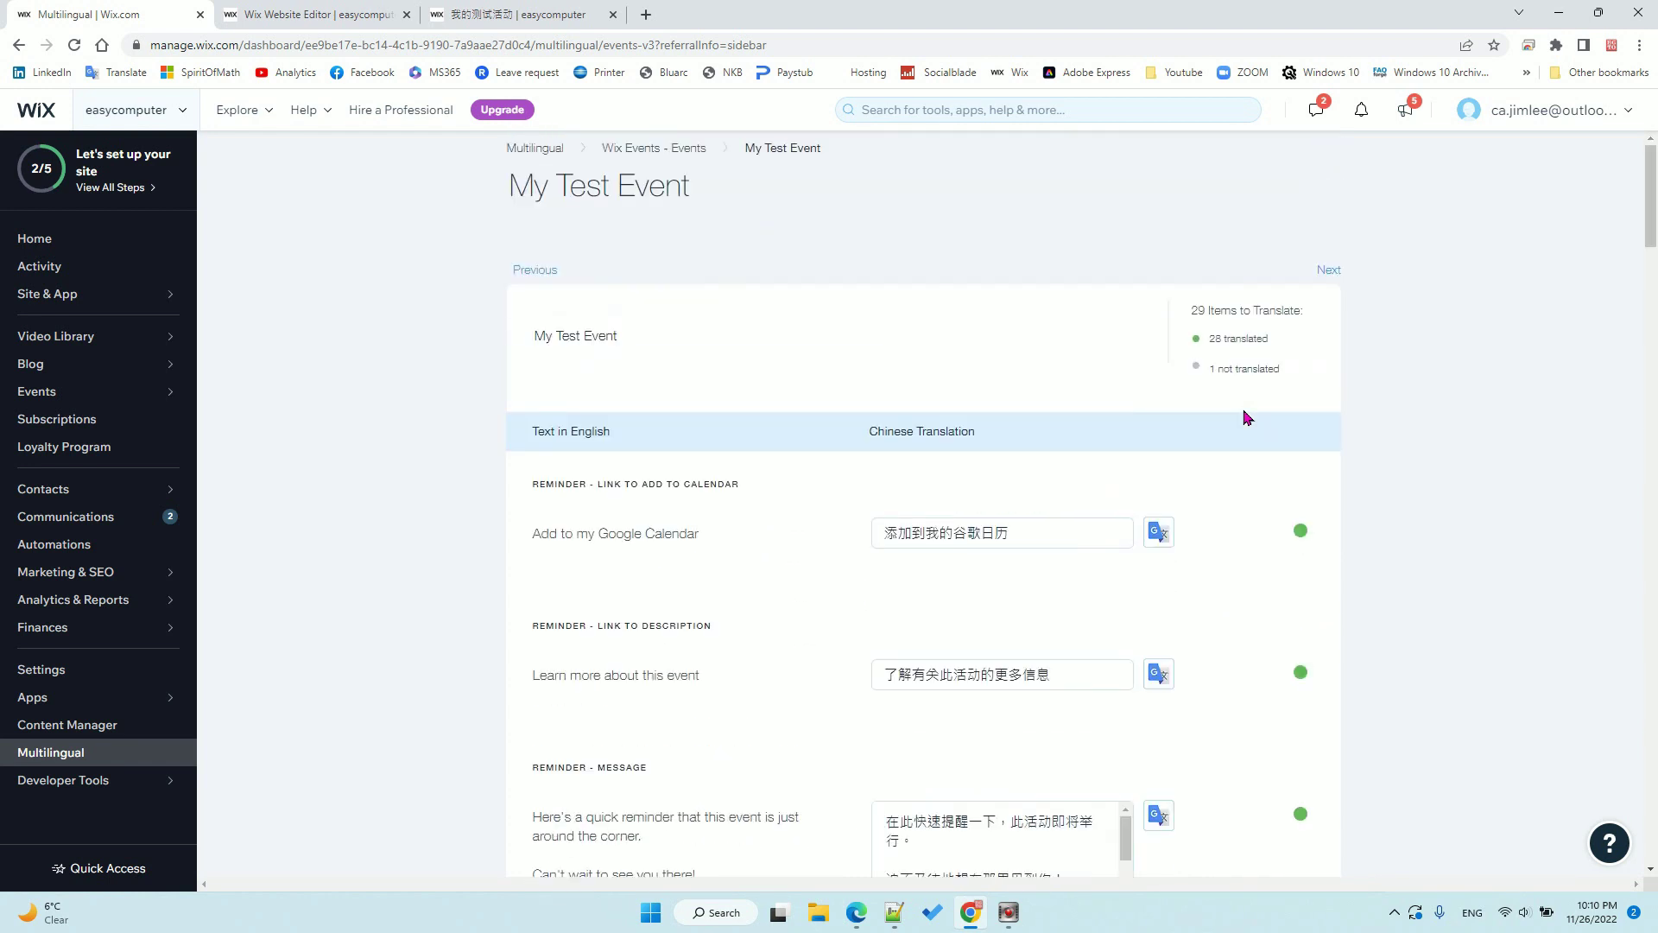
scroll(1175, 476, down, 1)
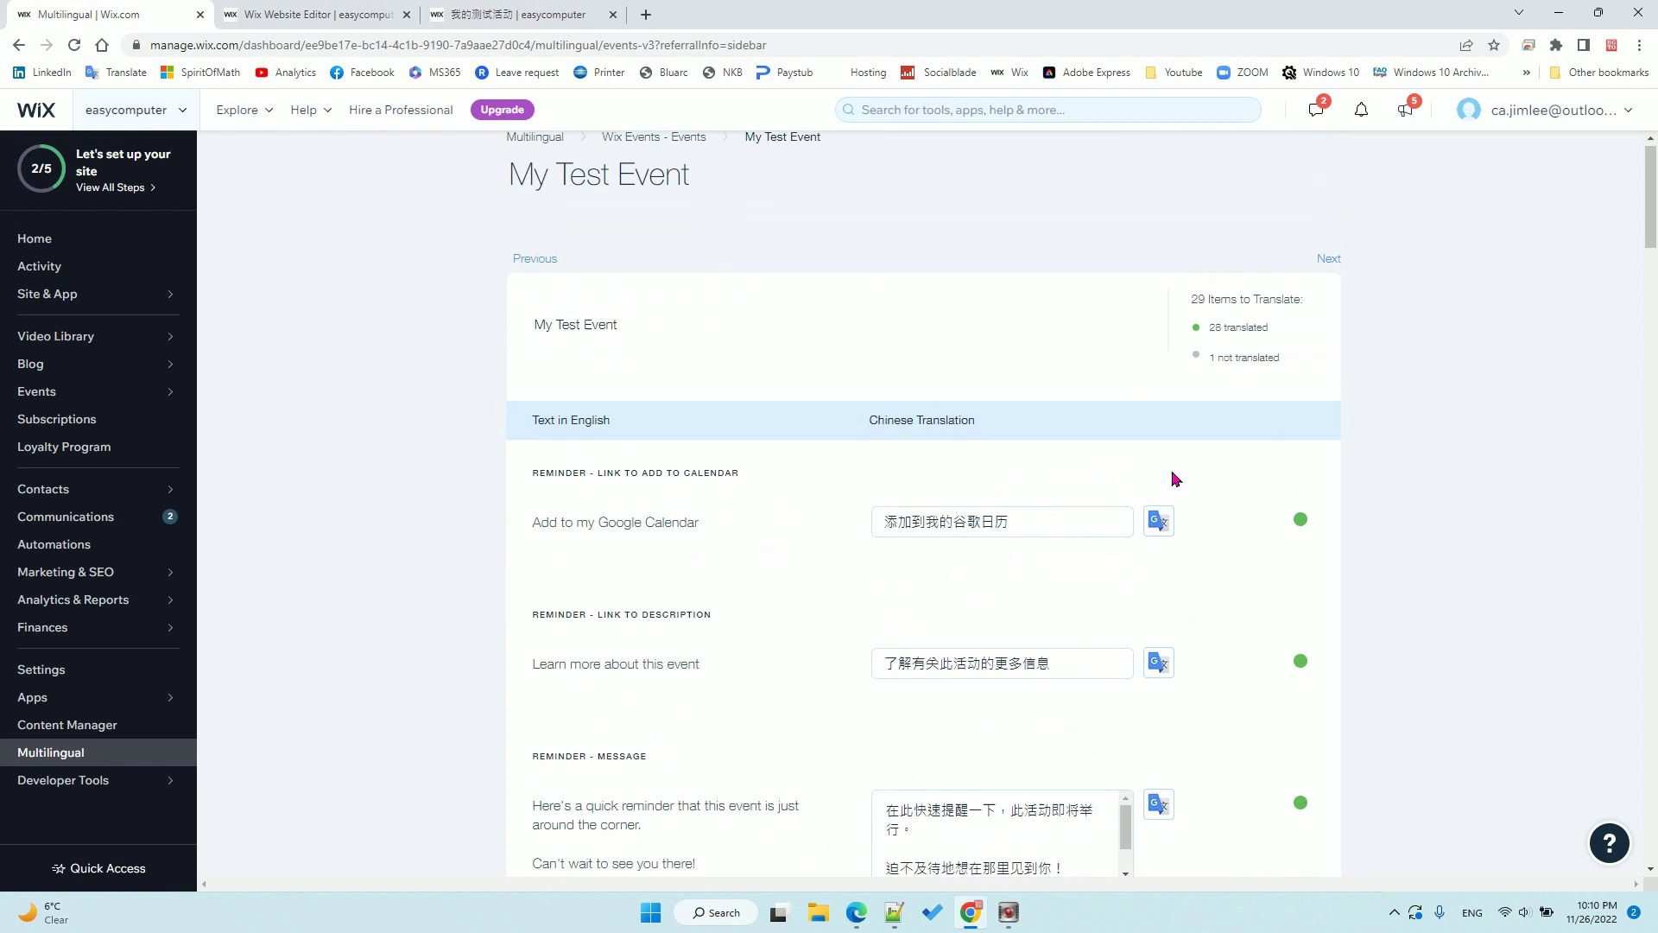
key(ctrl+f)
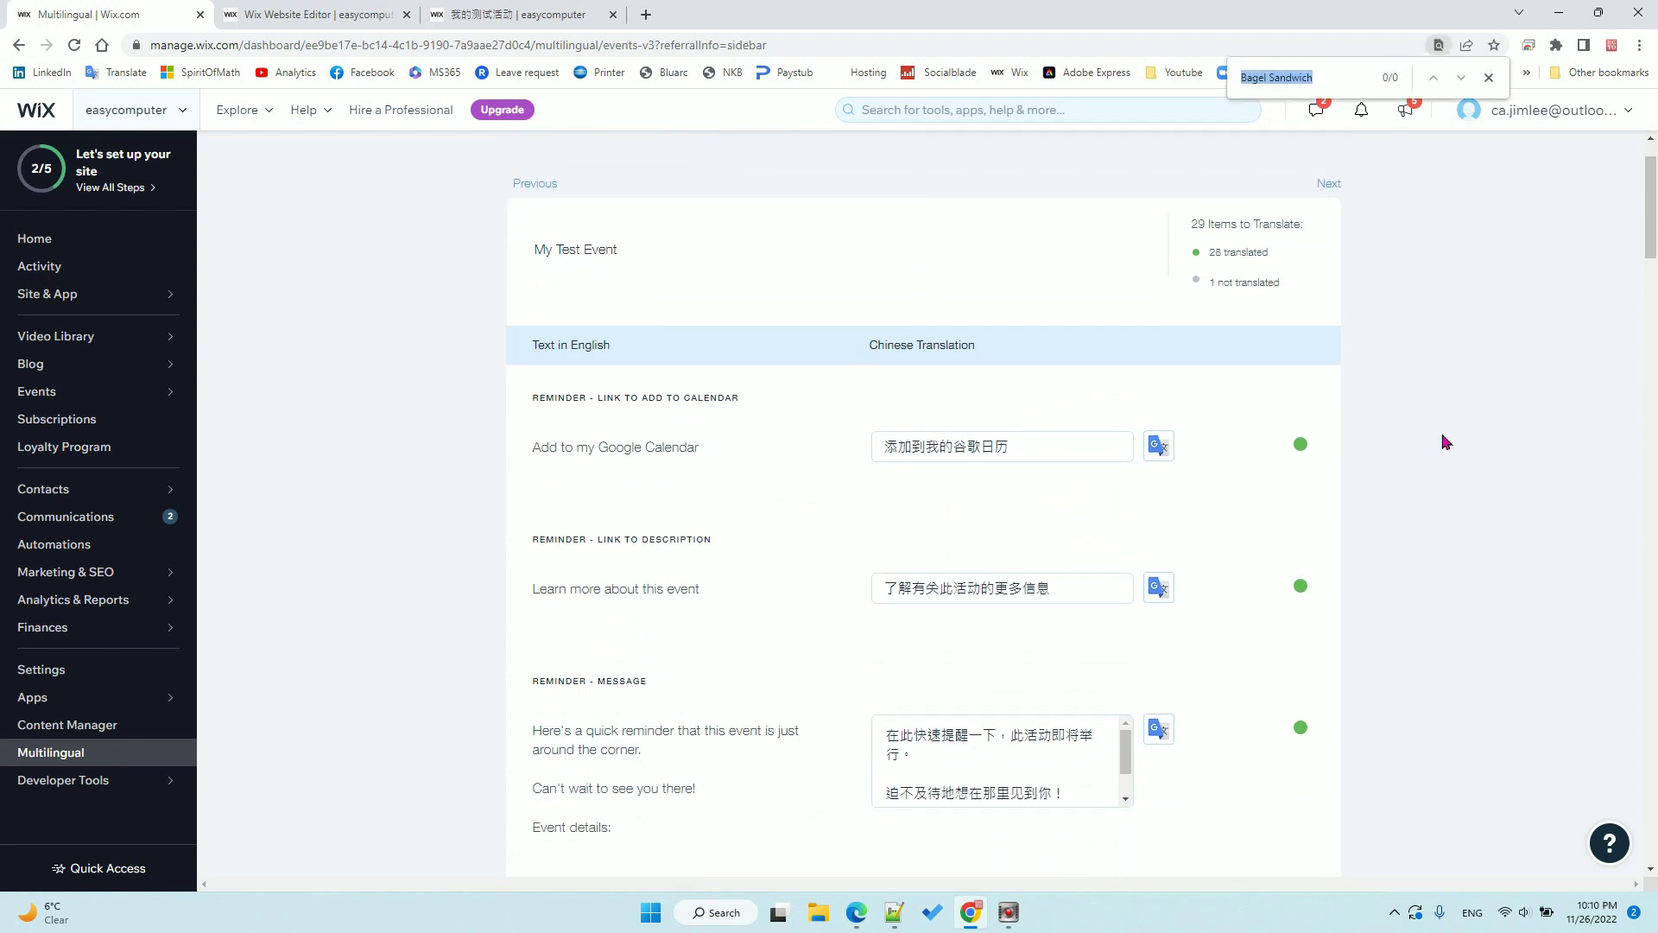
Search the page for 'titl' and then 'my' to reach and edit the Event Name translation.
text(titl)
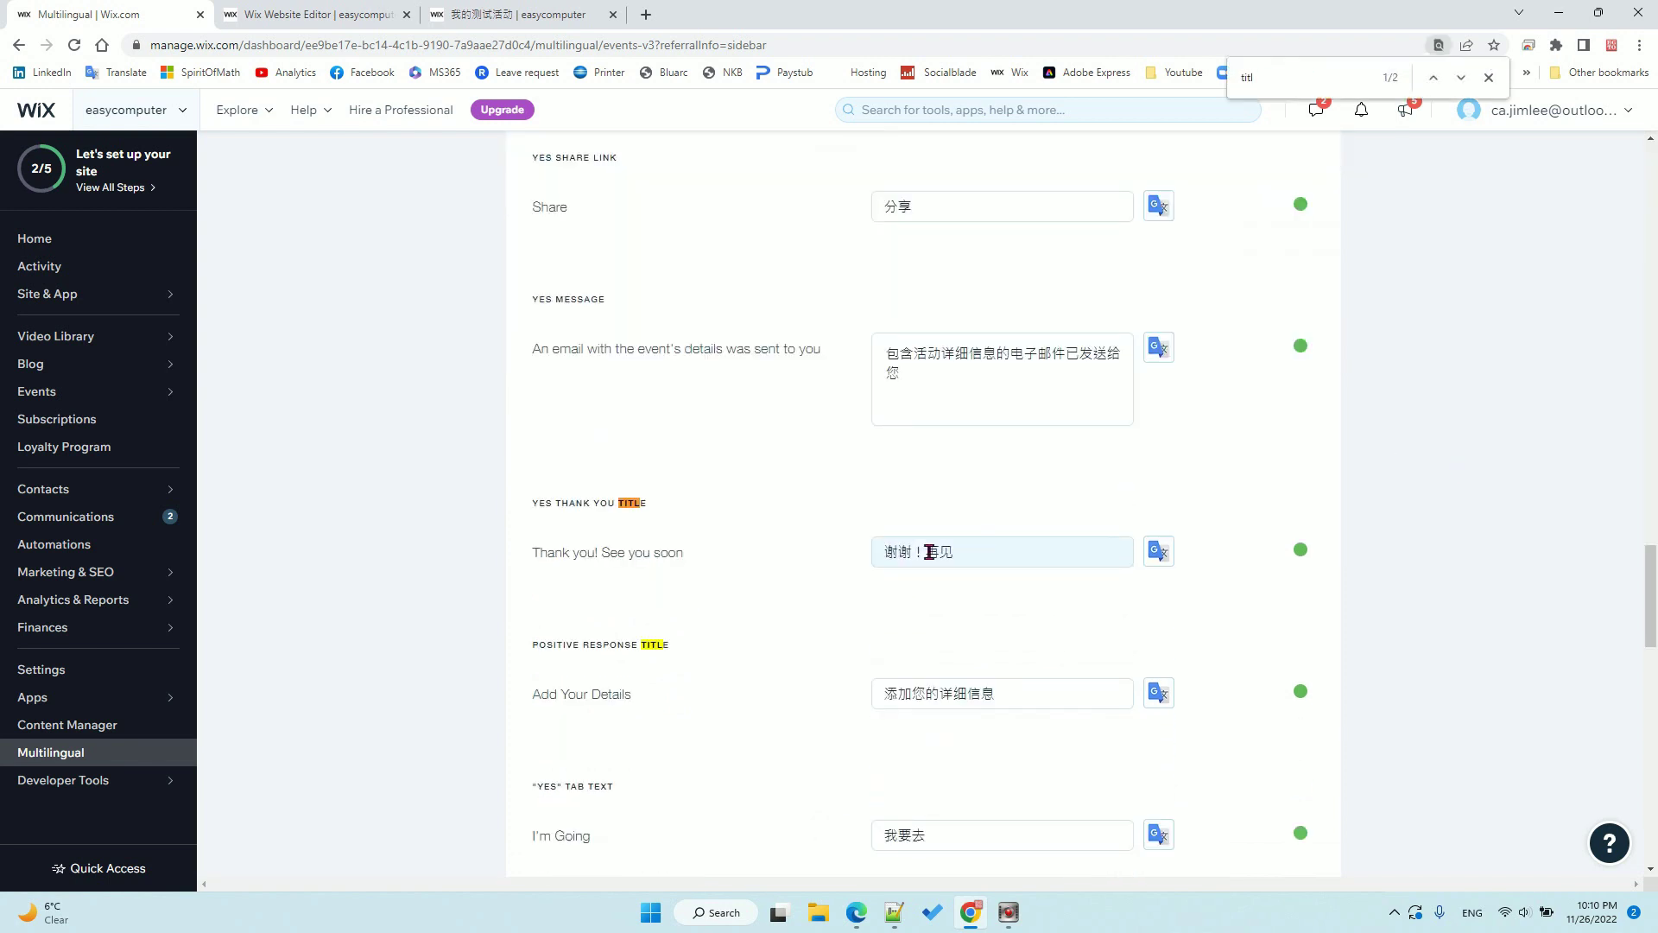
click(1458, 81)
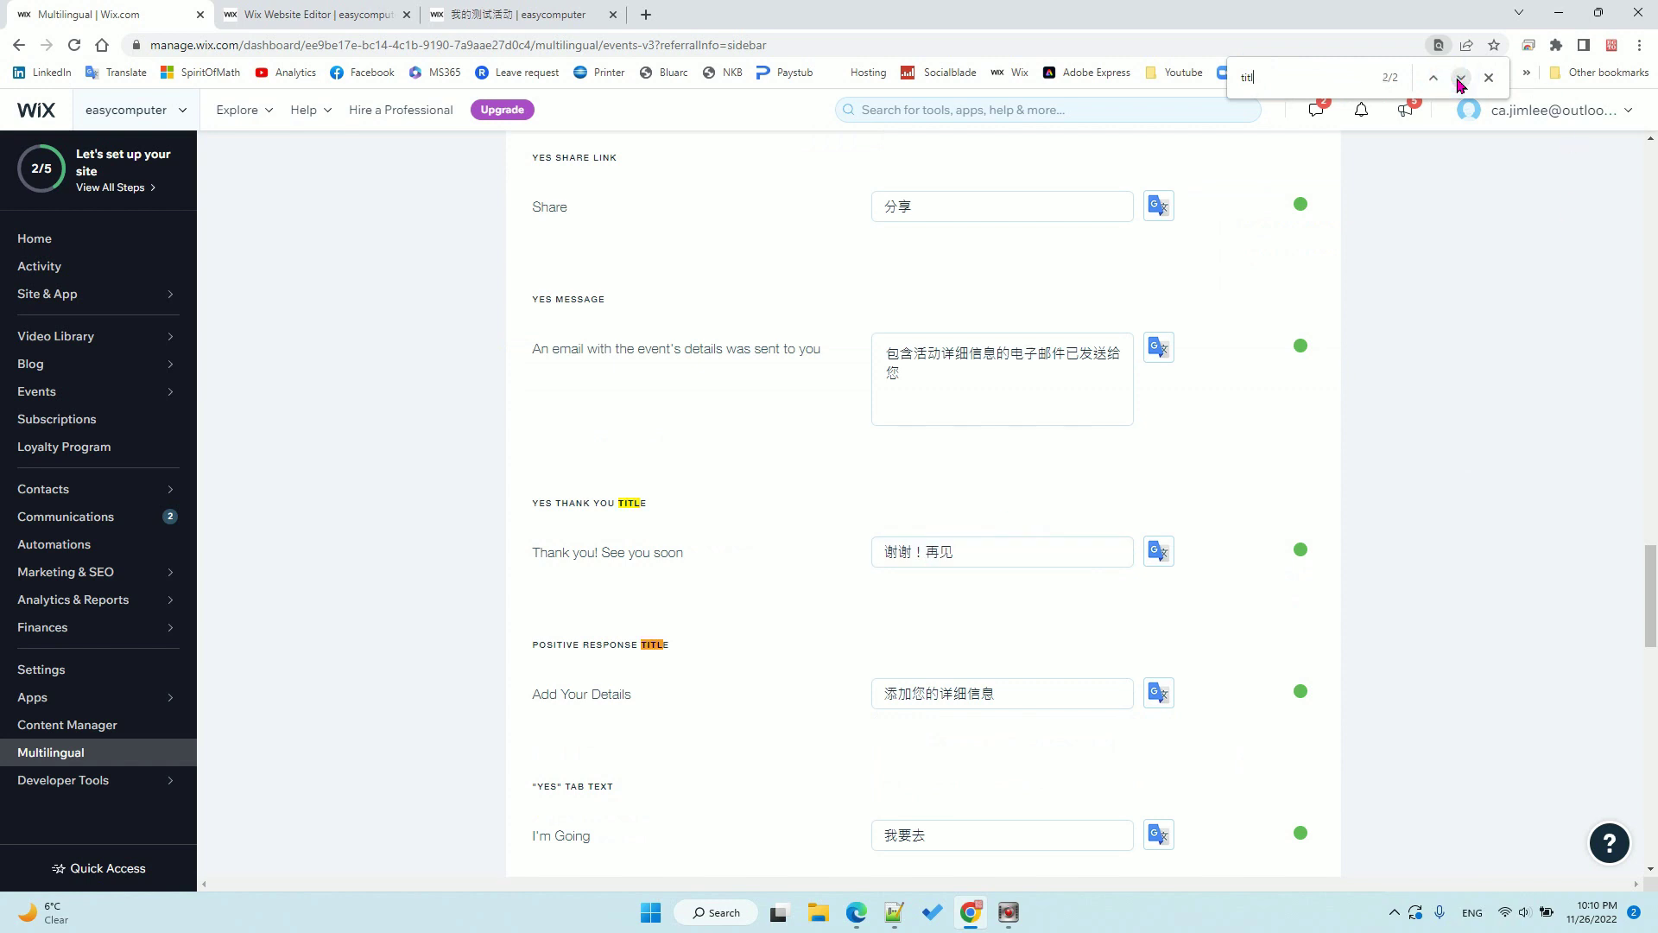
click(1460, 79)
scroll(1472, 413, up, 2)
scroll(1472, 413, up, 15)
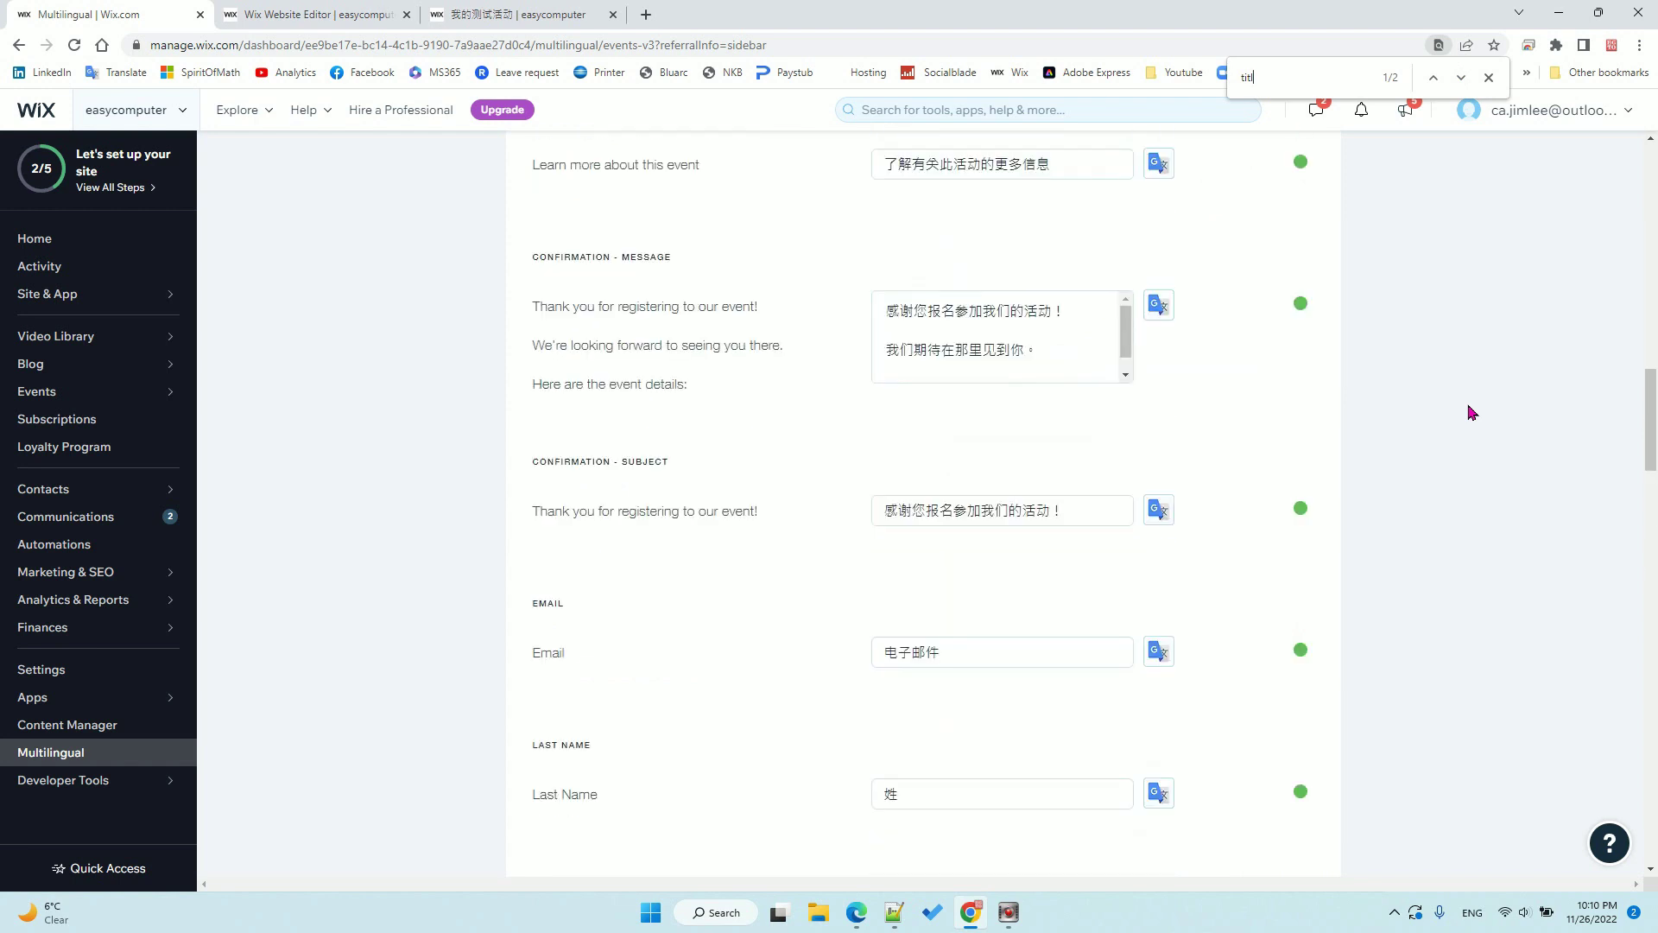
scroll(1472, 412, up, 10)
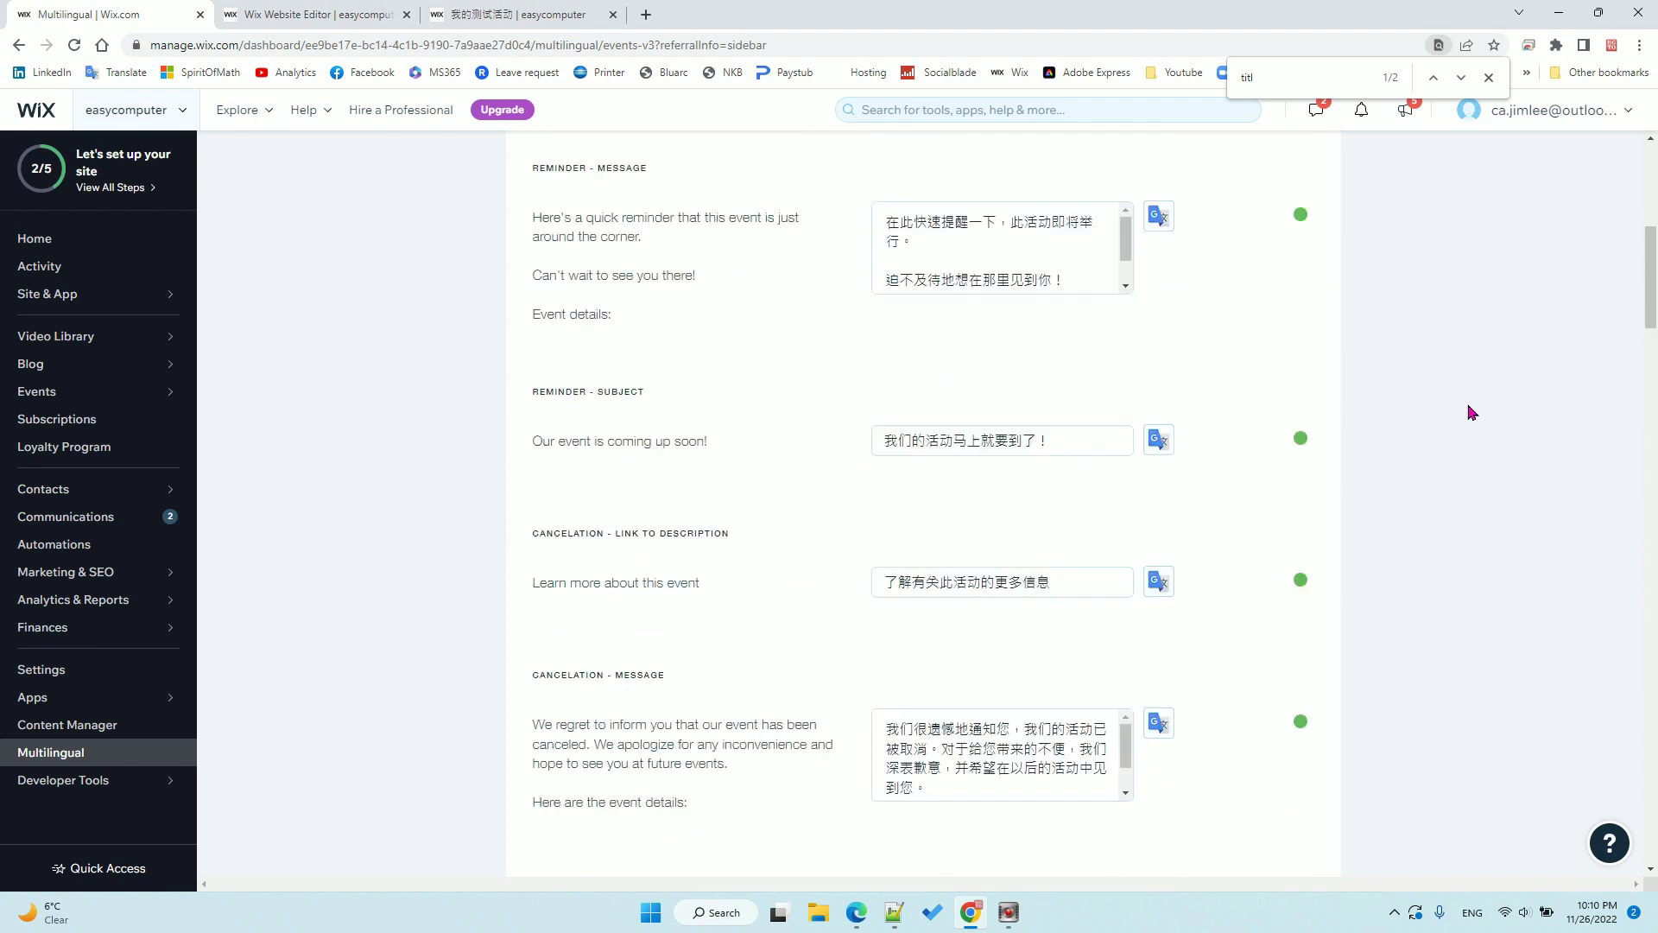
scroll(1473, 412, up, 3)
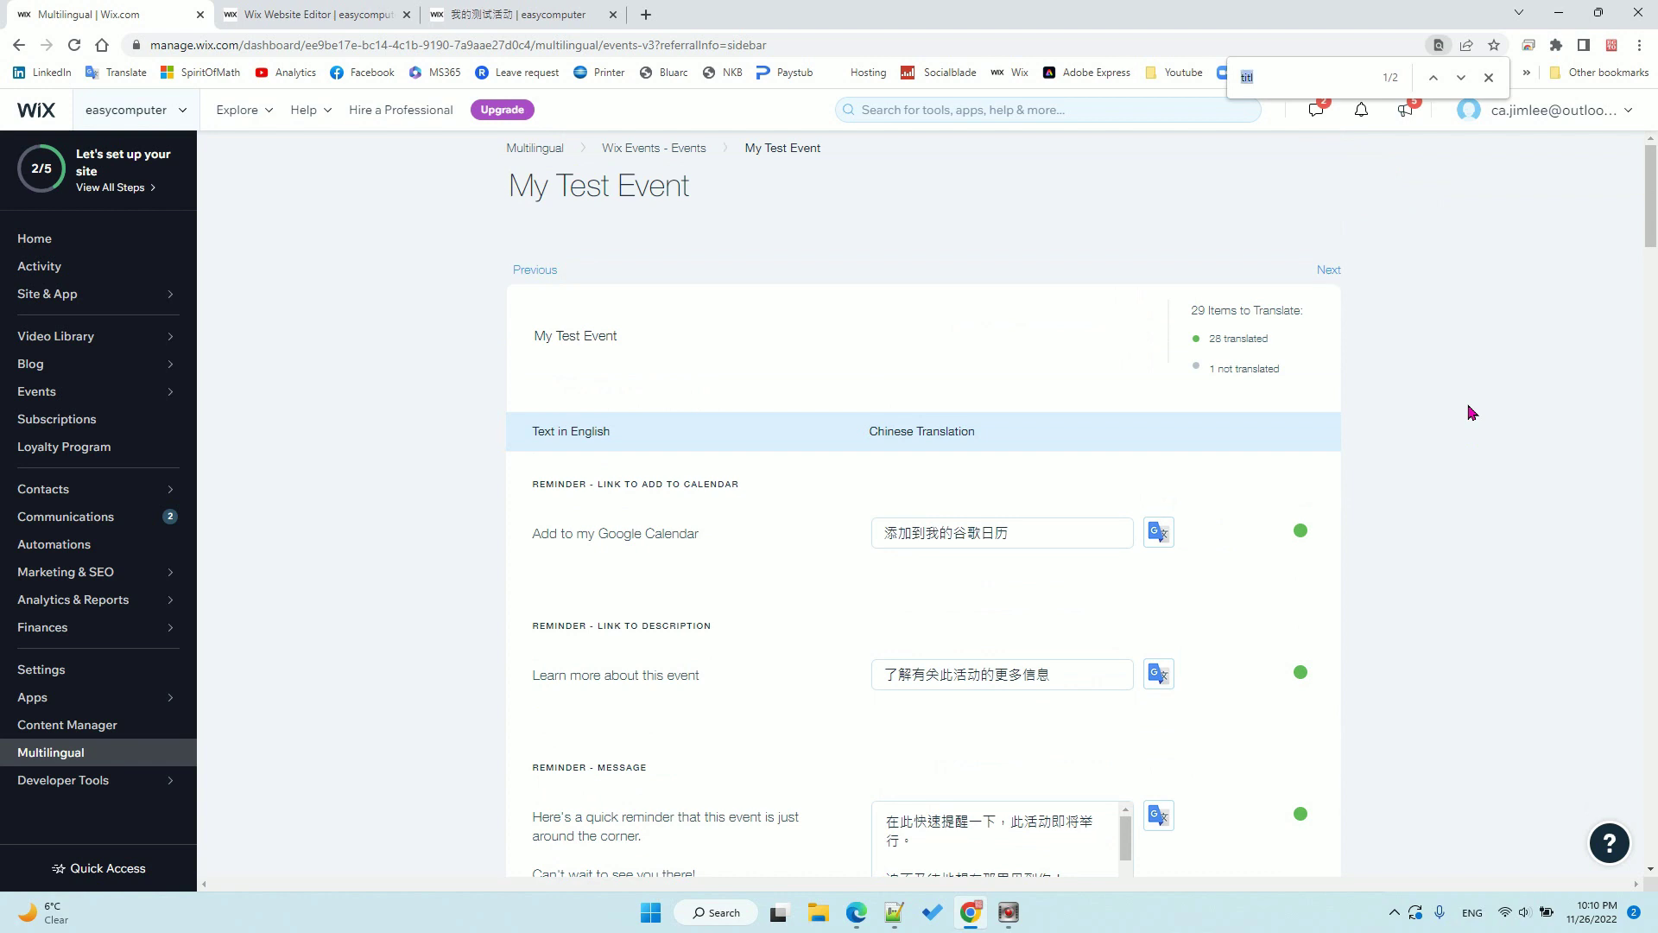
text(my)
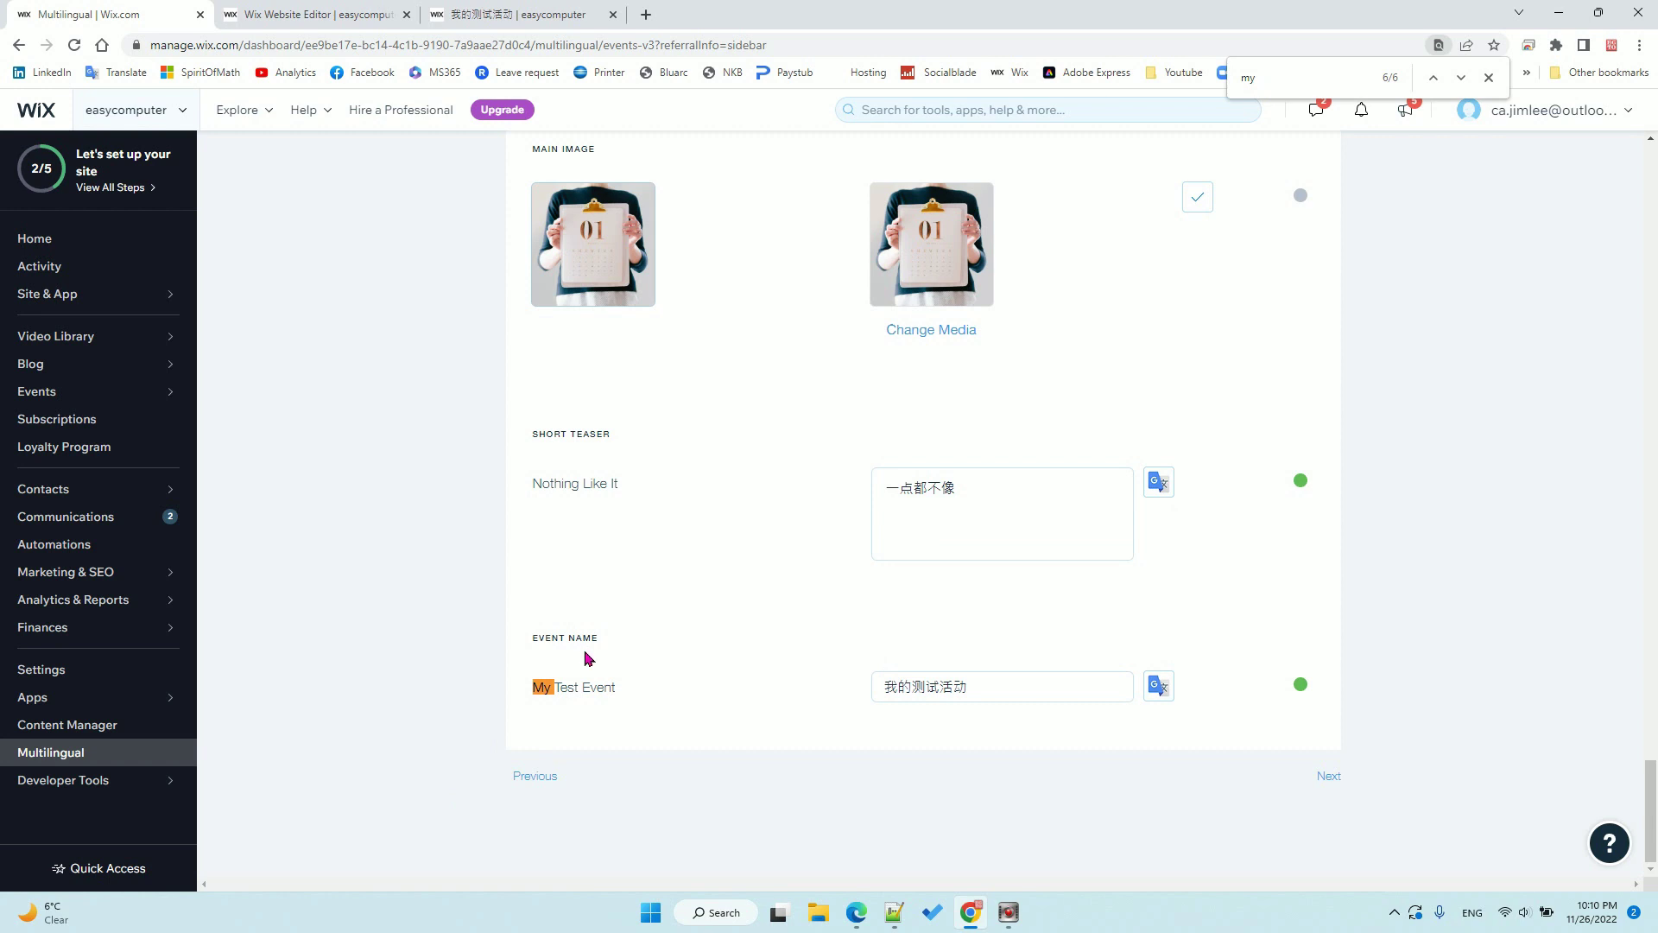
click(993, 695)
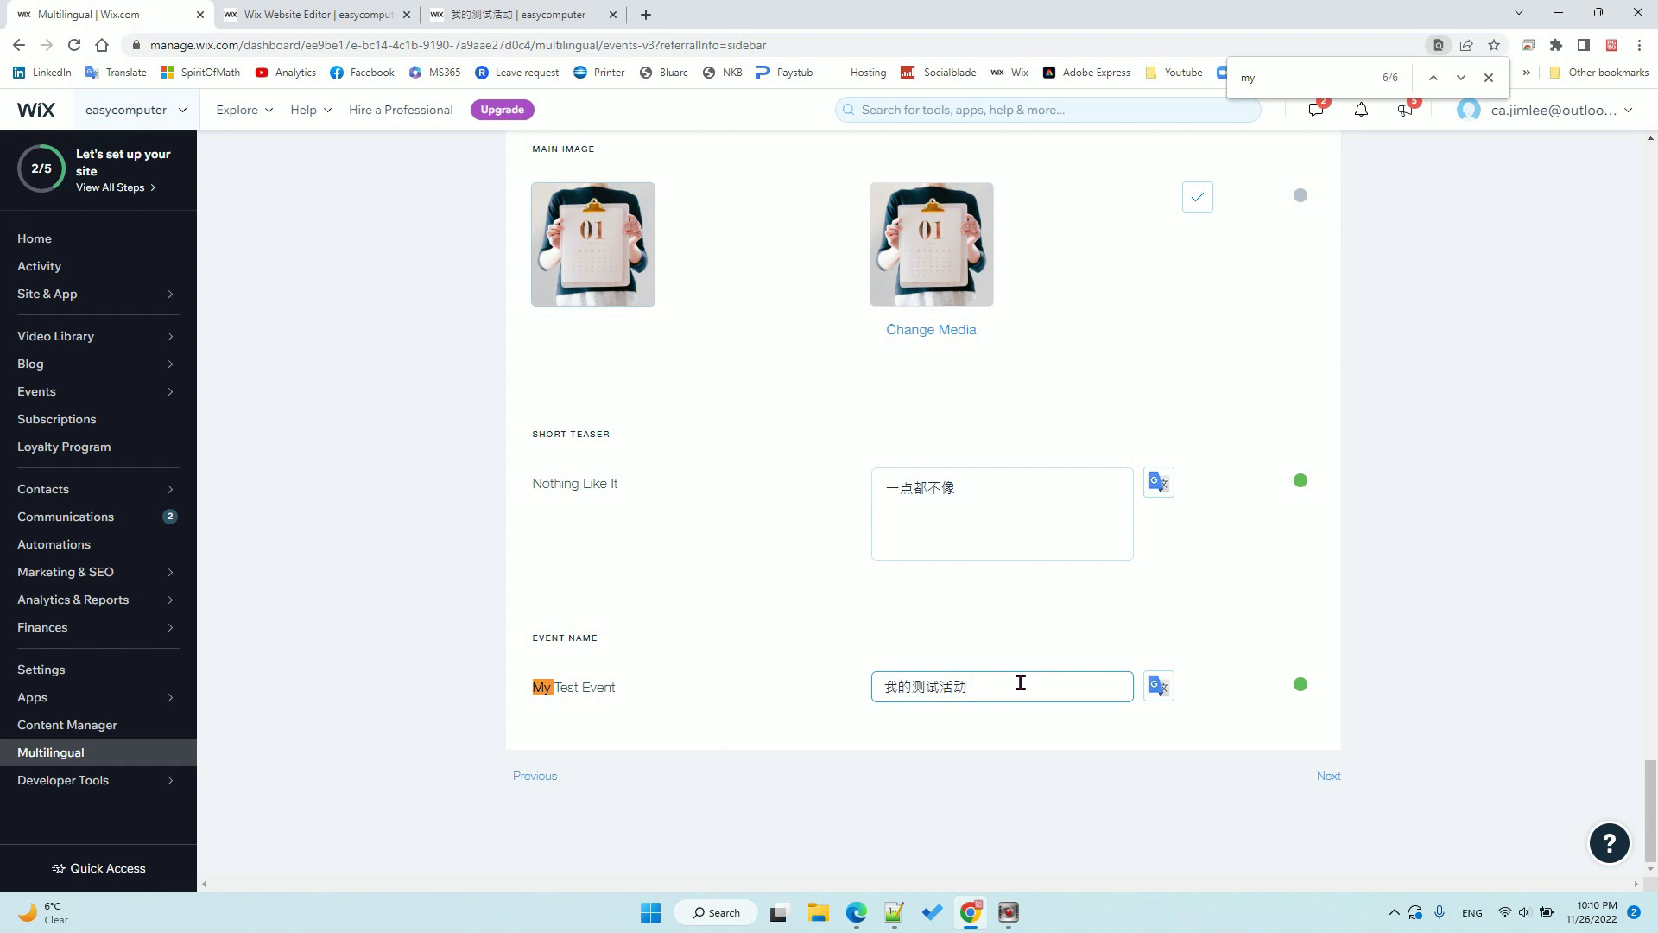
Remove 的 from the Chinese event name, making it 我测试活动, and save it.
click(941, 686)
click(911, 687)
key(BackSpace)
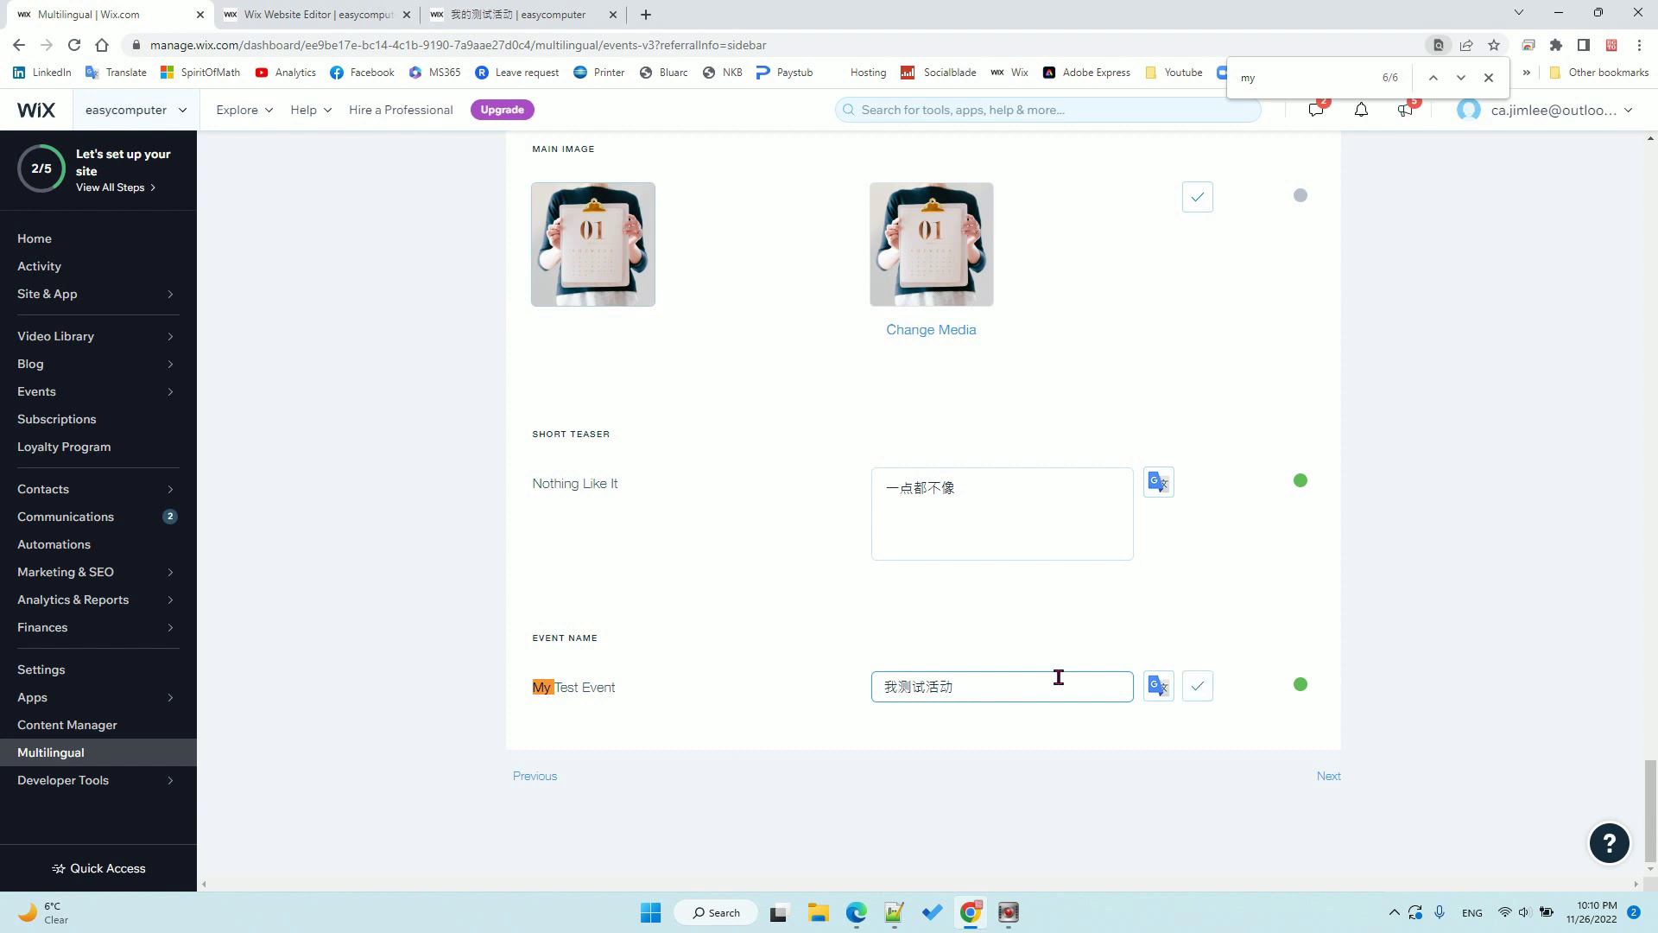
click(1199, 689)
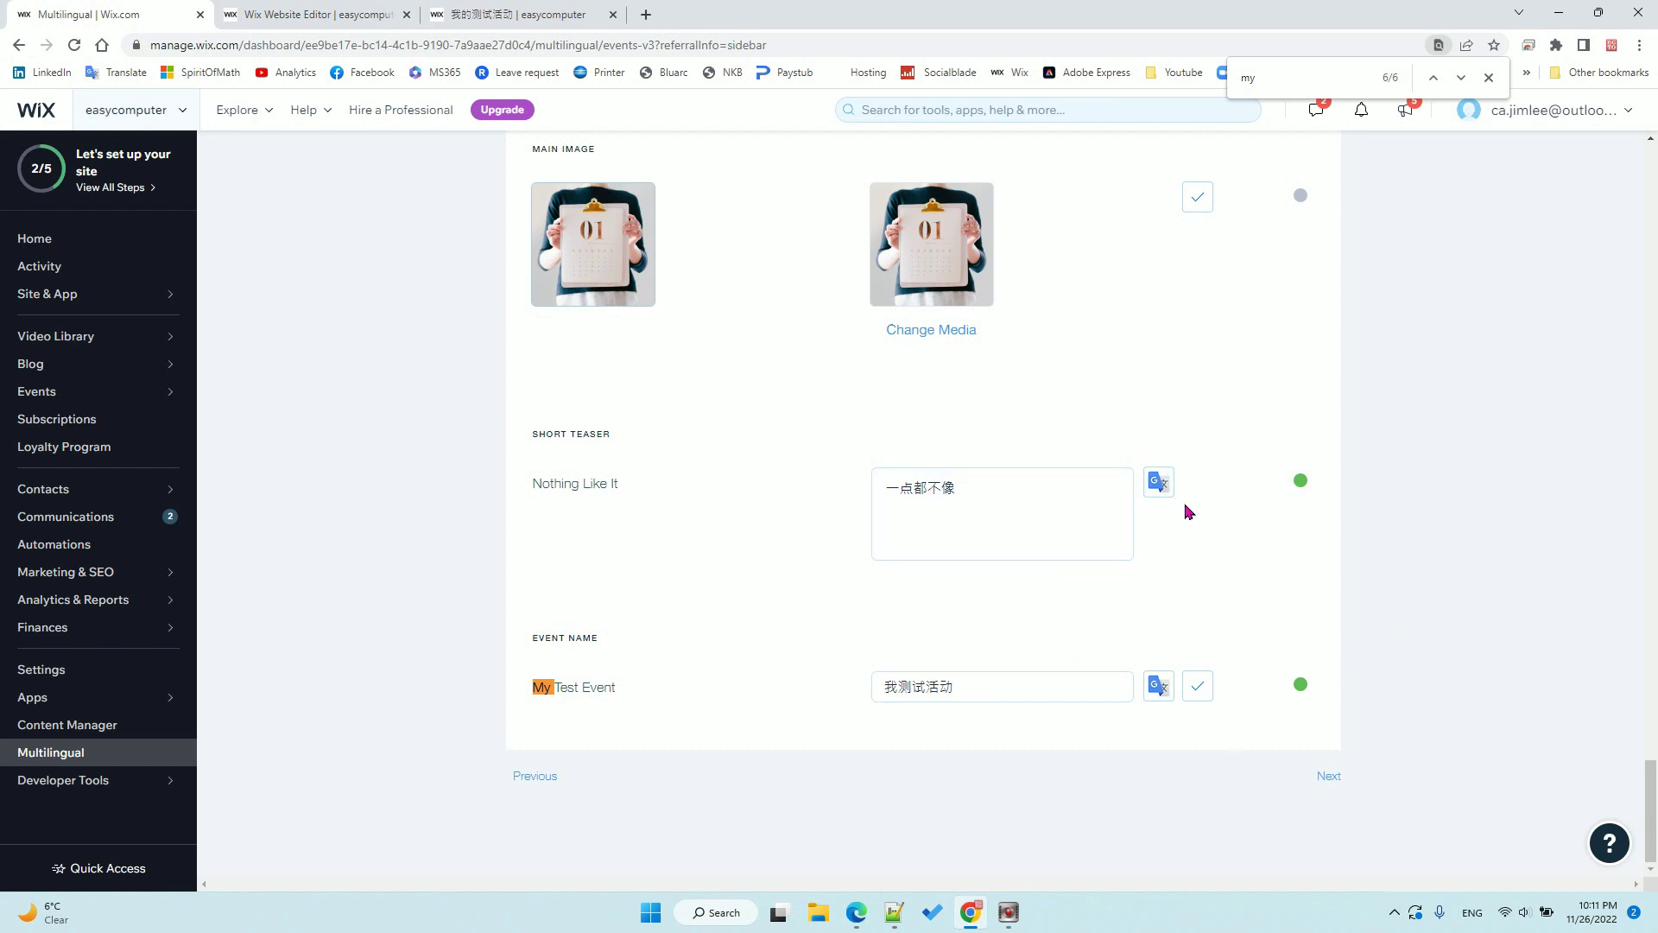
Edit the Short Teaser's Chinese translation field and save it.
click(1196, 480)
click(1189, 470)
click(1188, 473)
click(1013, 490)
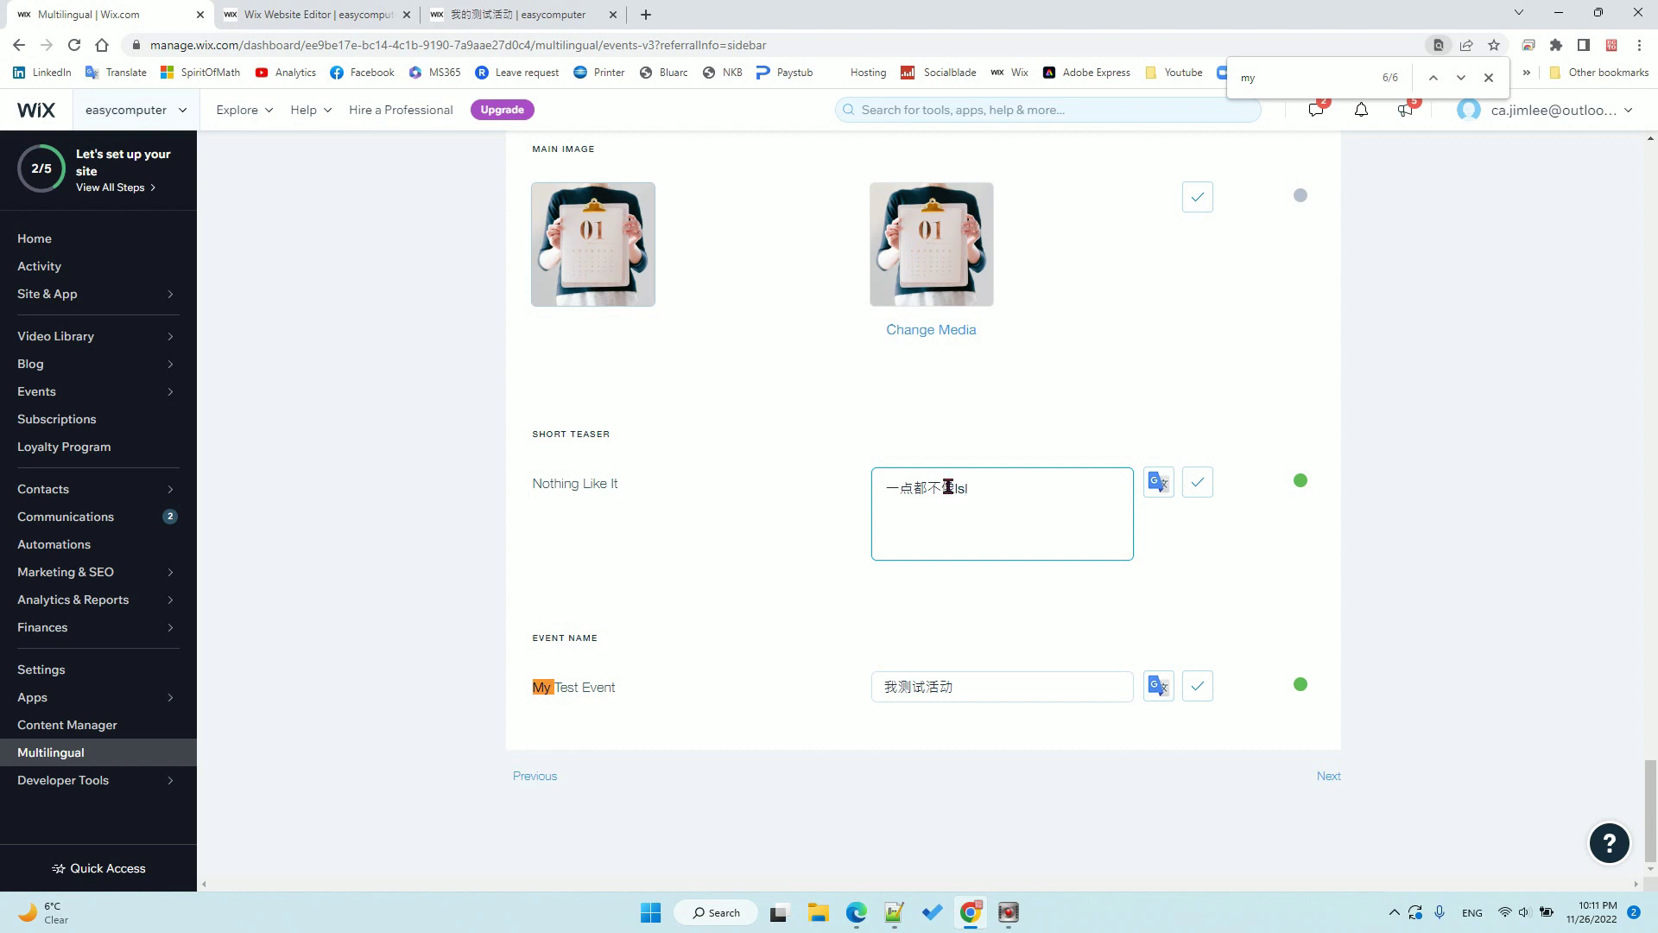
click(1197, 484)
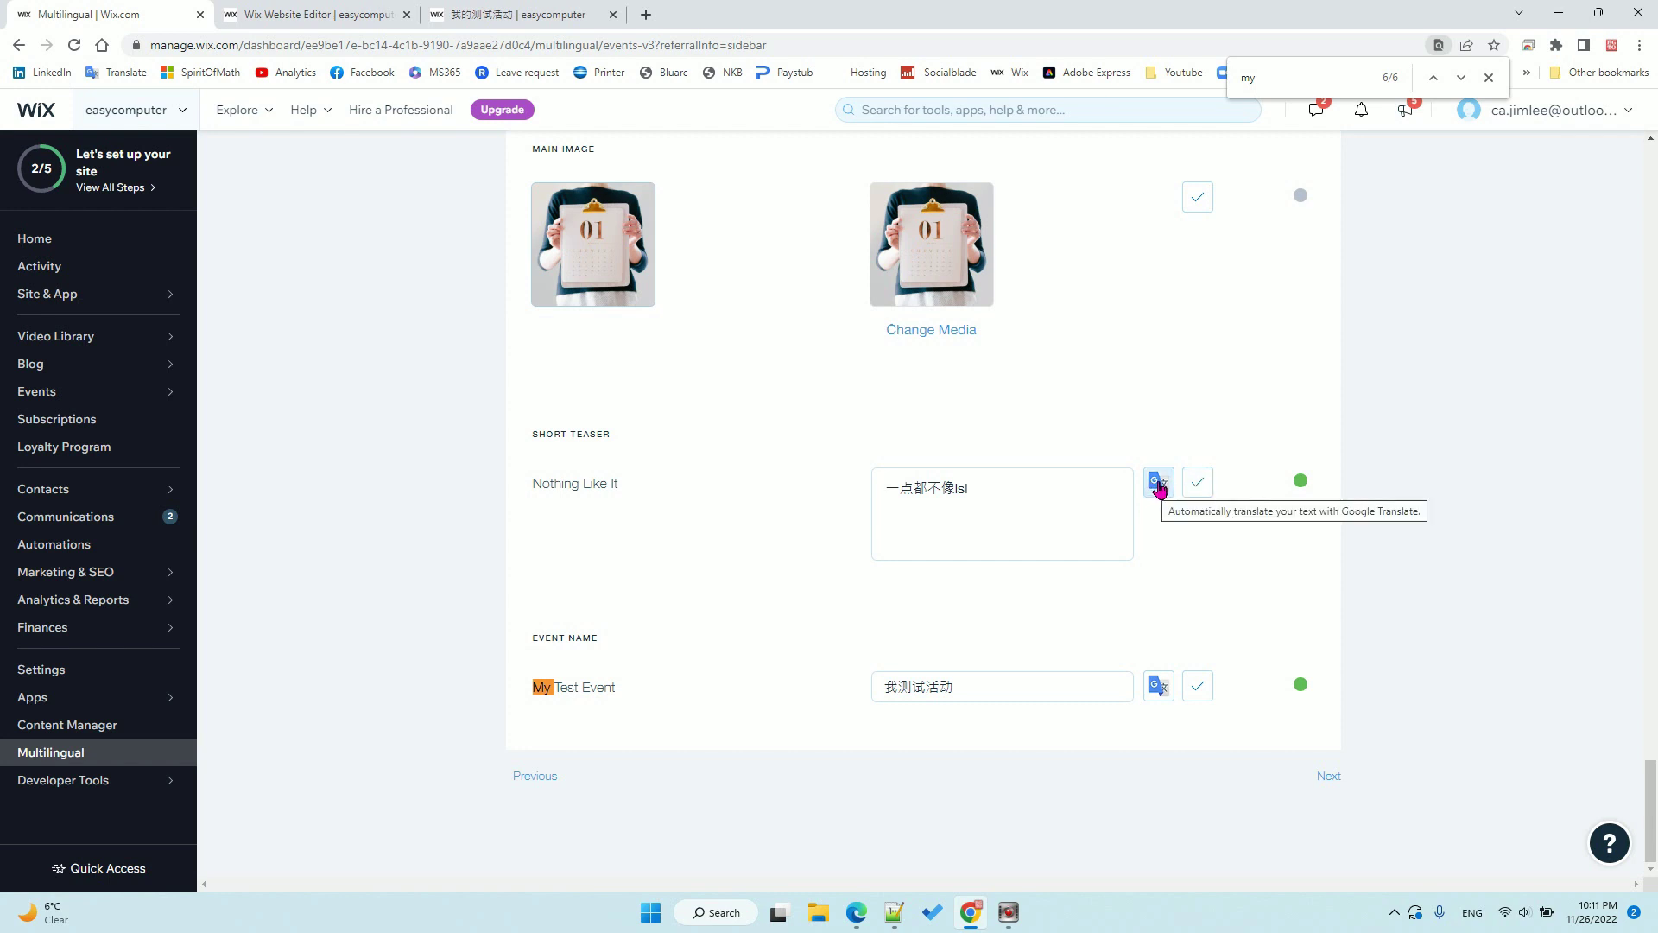
Replace the Short Teaser with Google's machine translation 一点都不像 and save it.
click(1160, 489)
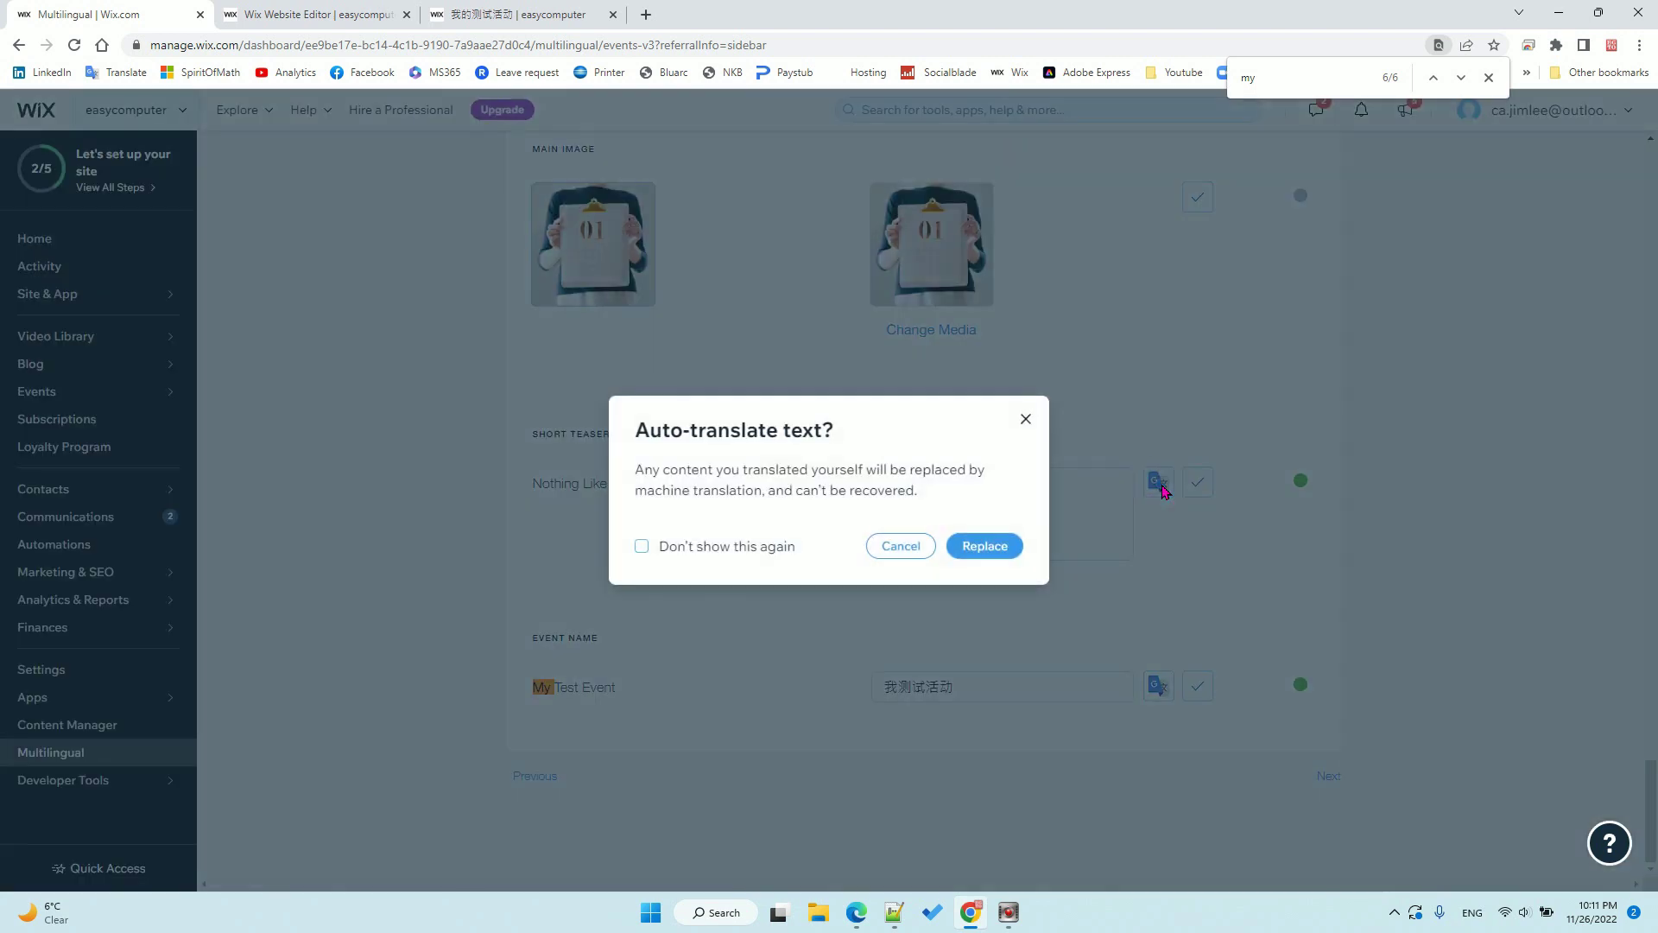
click(986, 548)
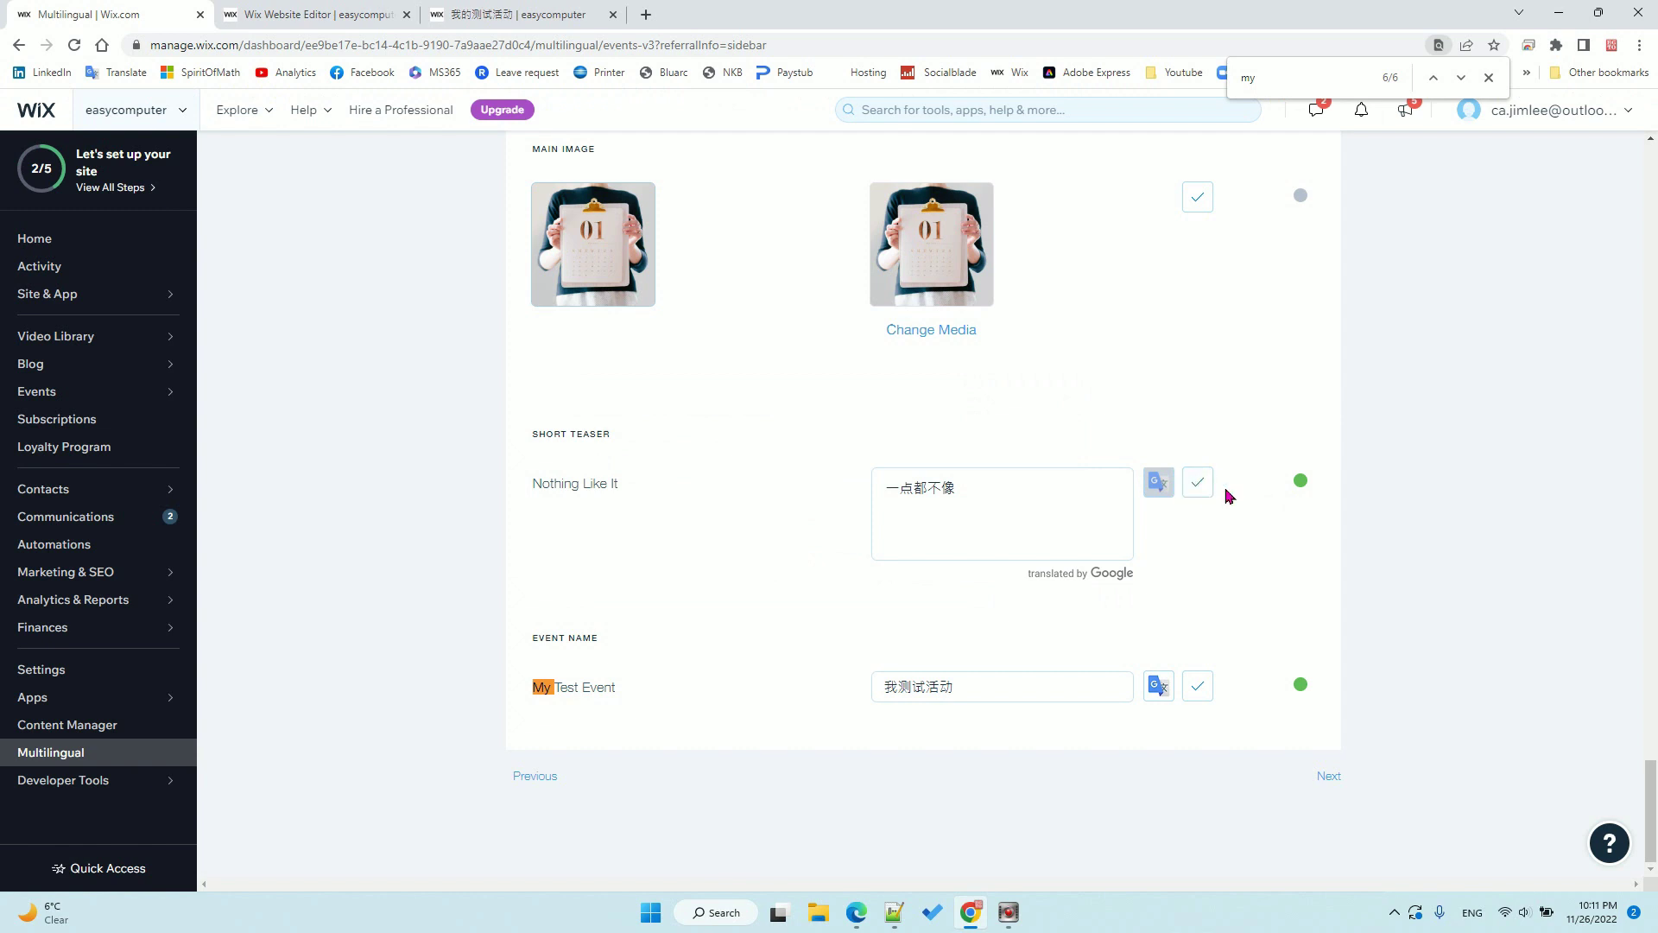
click(1053, 493)
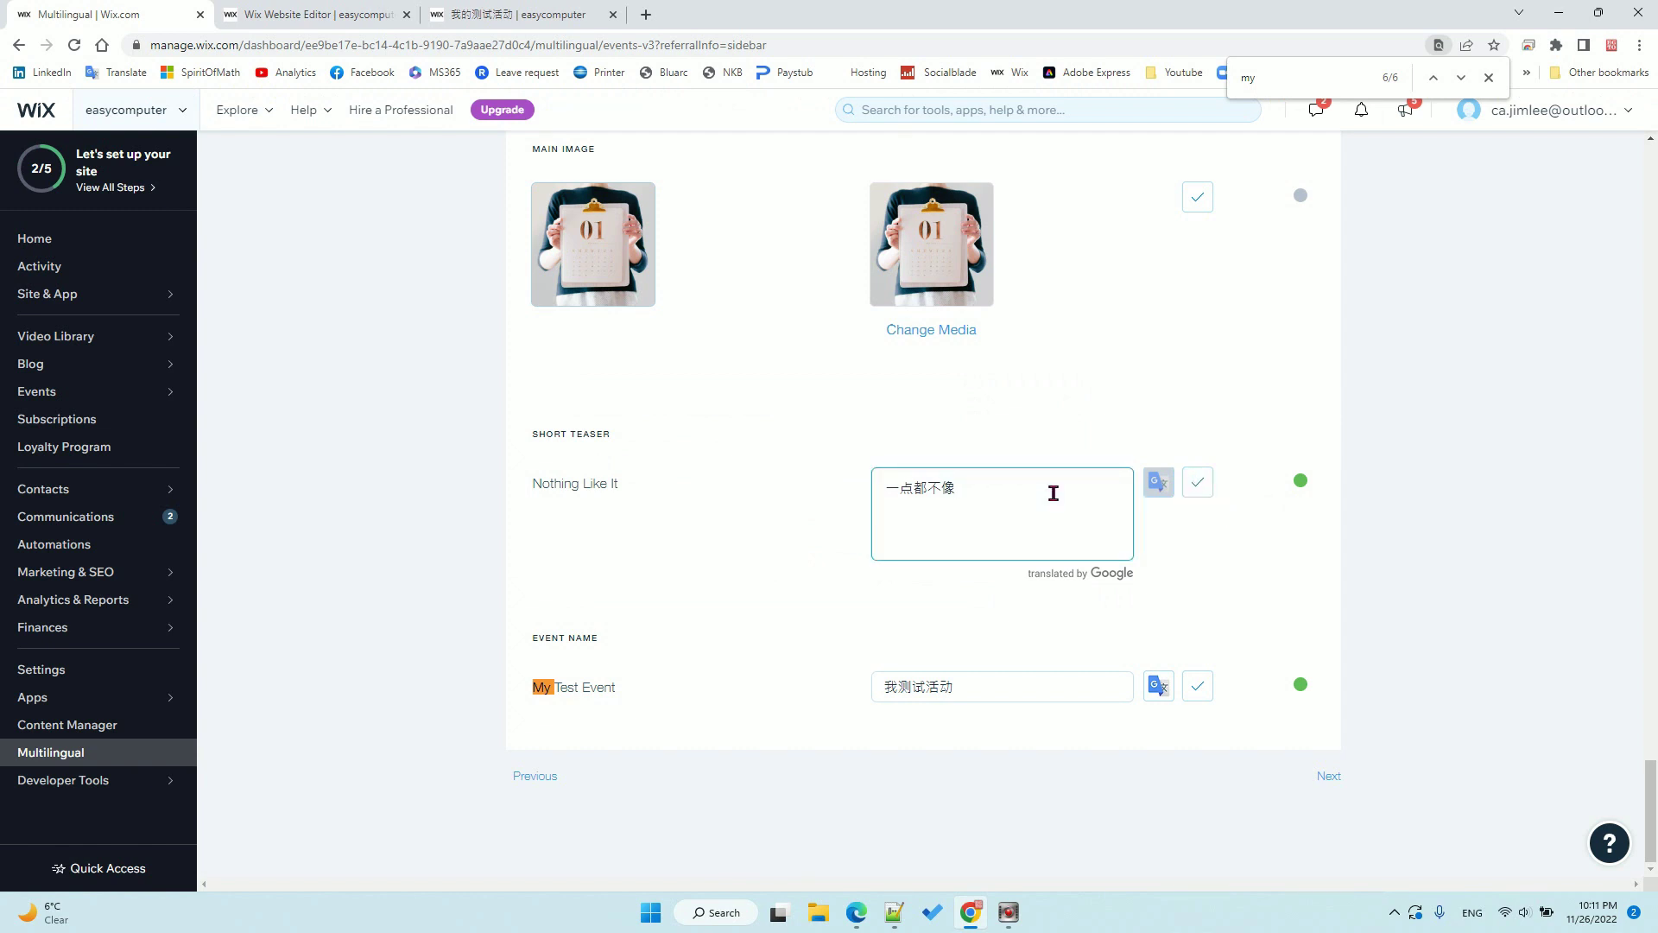
click(1199, 483)
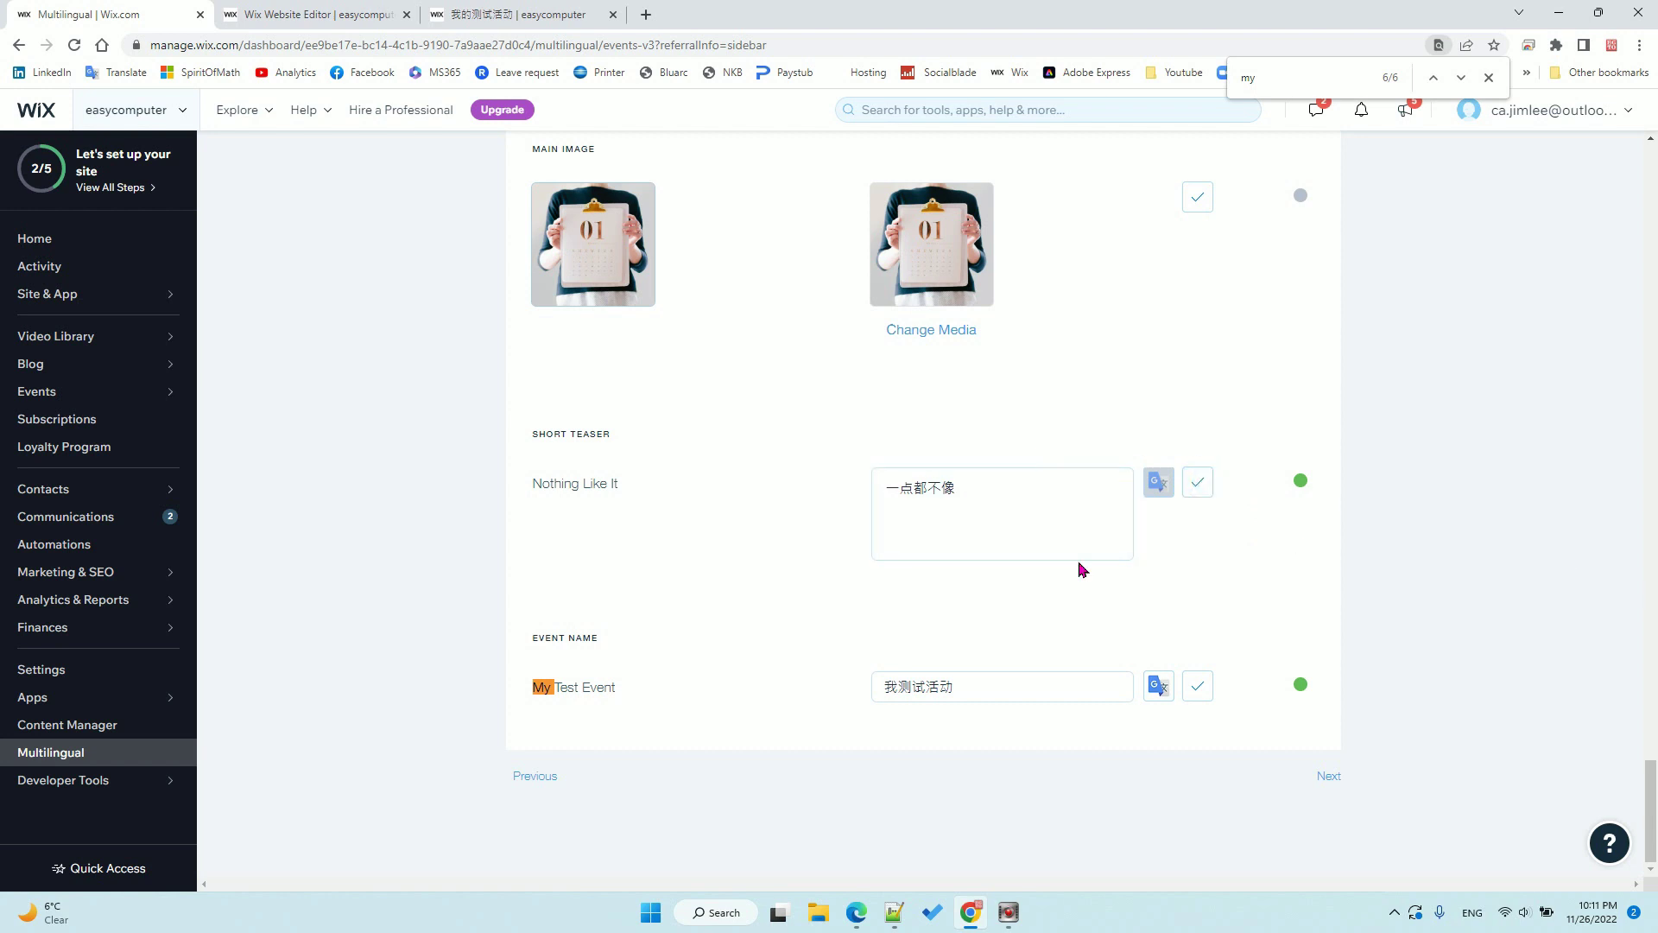
scroll(1082, 569, up, 20)
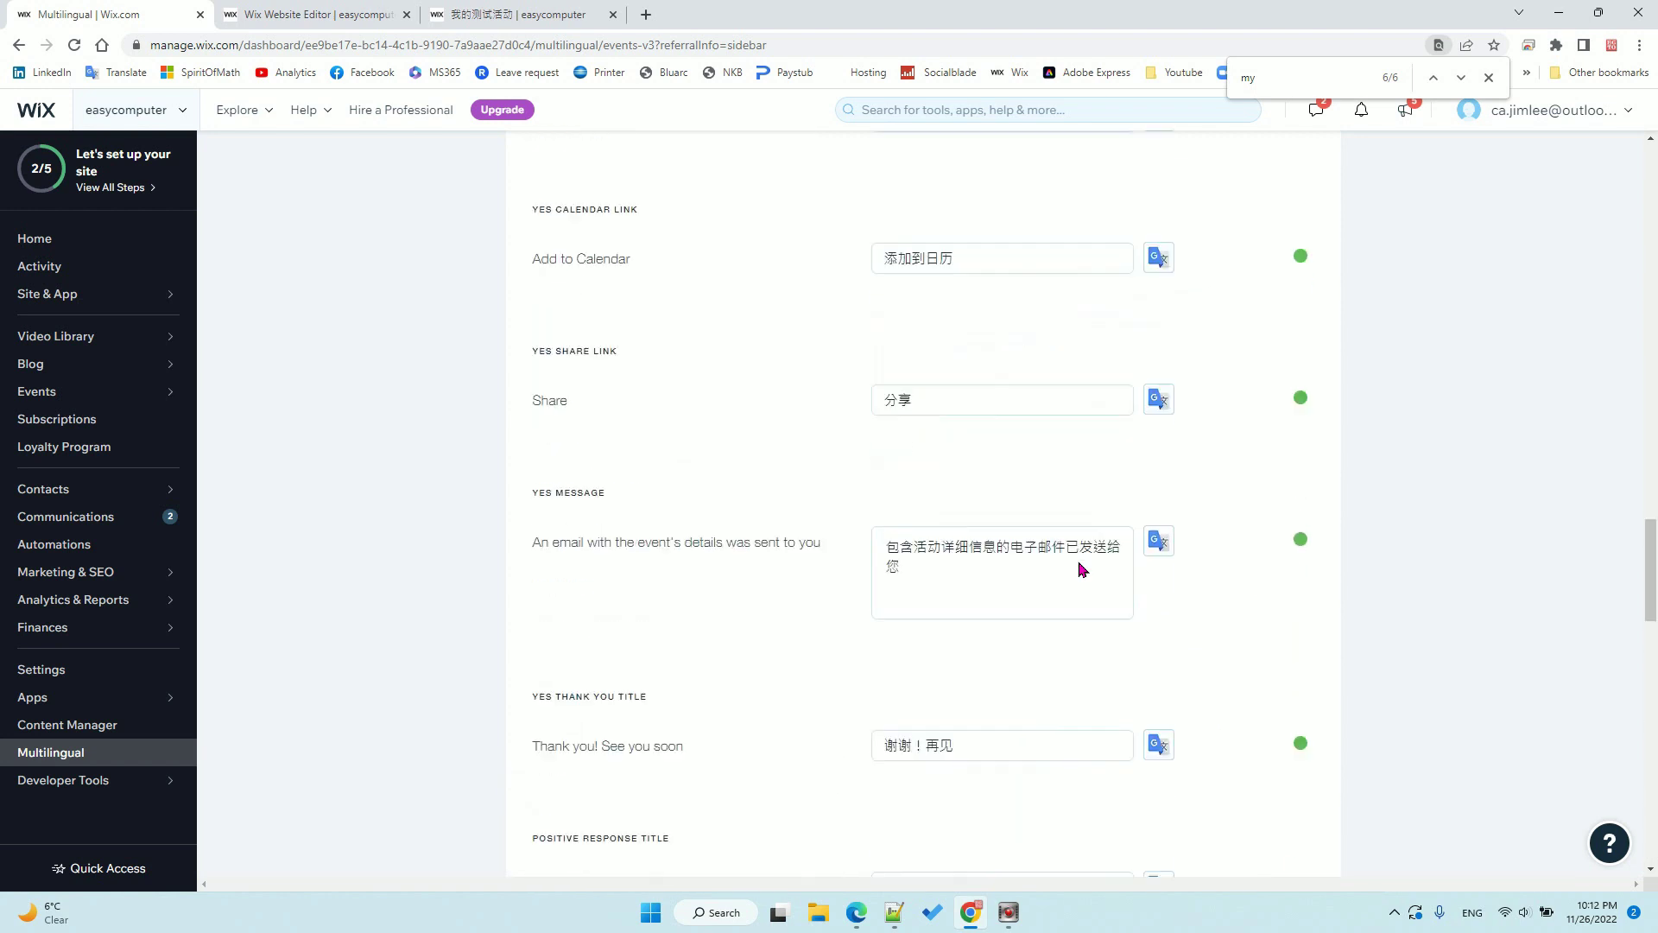
scroll(1082, 569, up, 10)
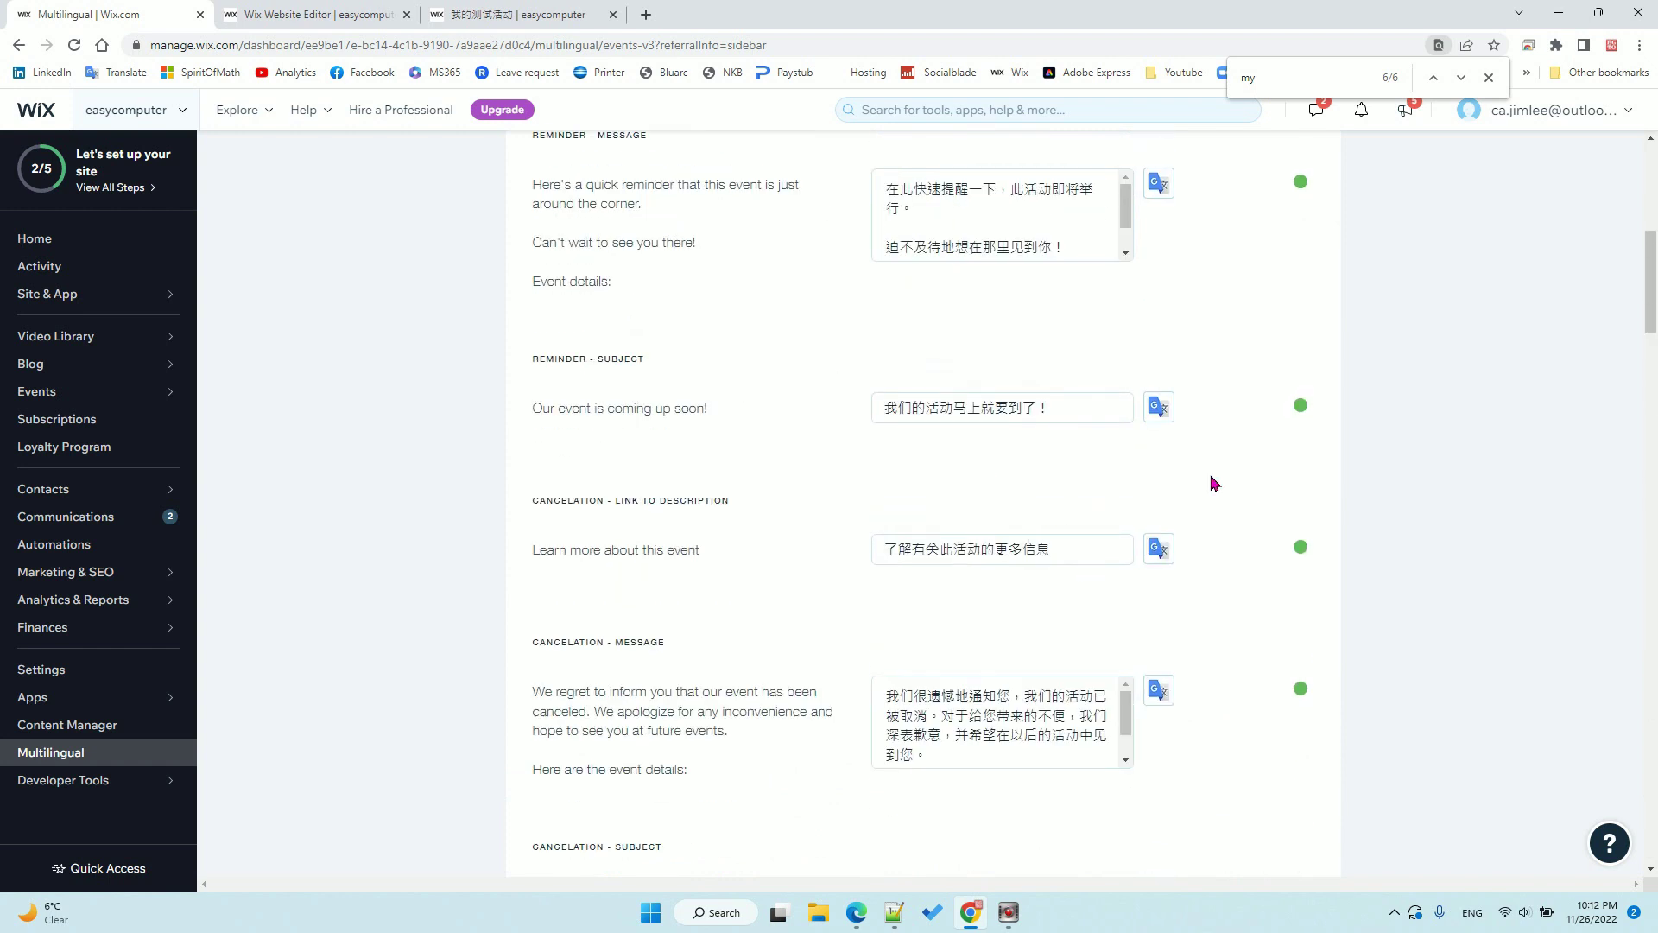
scroll(1195, 557, up, 7)
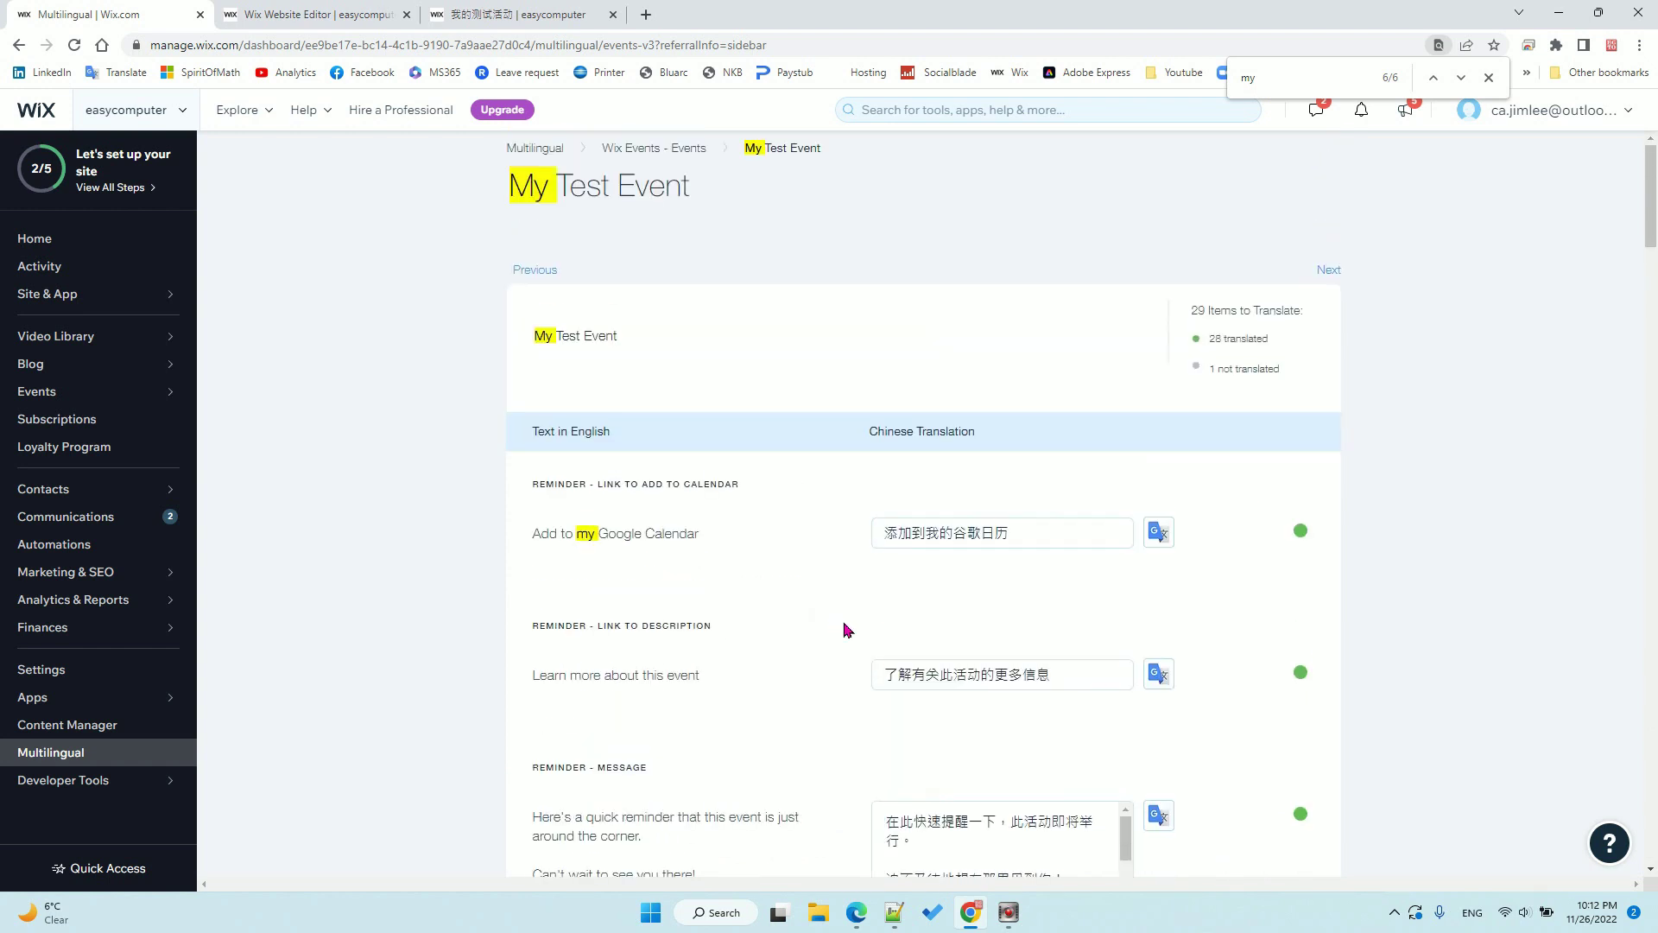